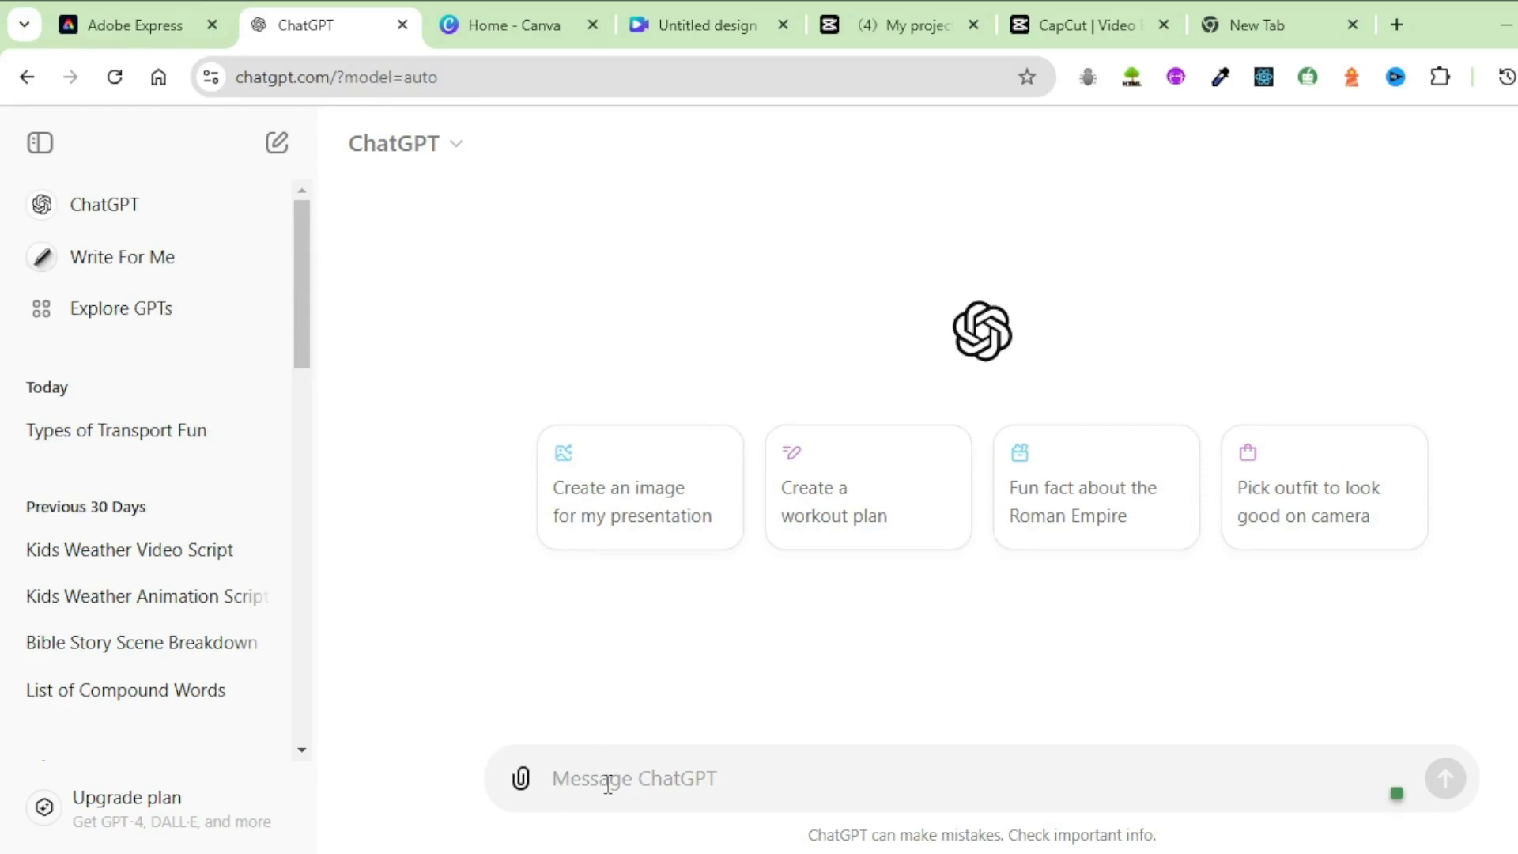
Step: Request a kids' YouTube dialogue between two characters explaining types of transport, separated into scenes with image prompts, and review the script
type("I want to create a kids' YouTube video on types of transport, generate an engaging dialogue between two characters explaining the different kinds of transport. Could you separate the script into scenes and include prompts that I will use to generate images?")
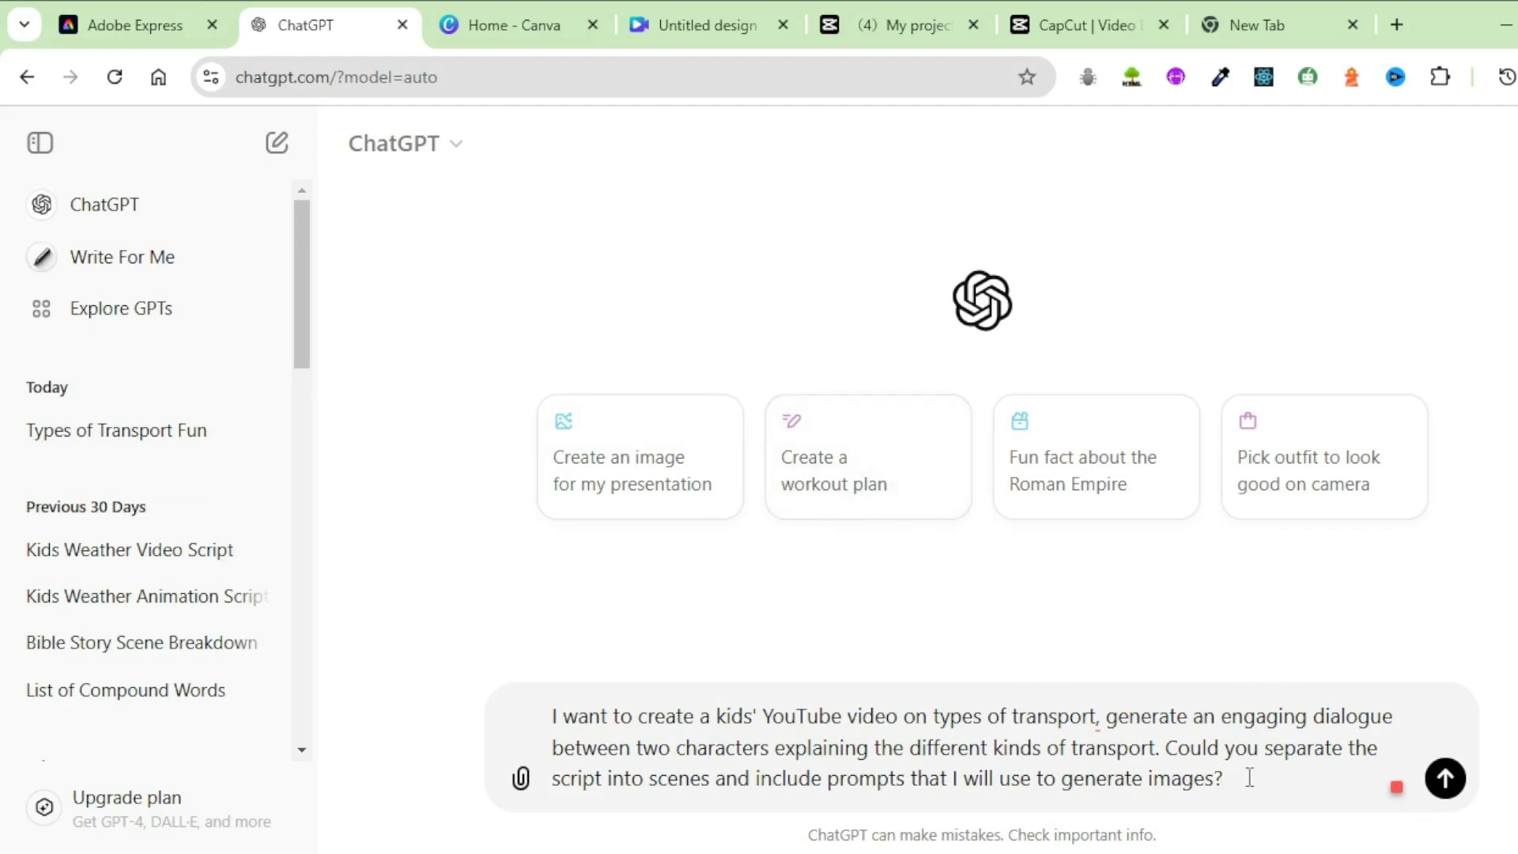
key("Return")
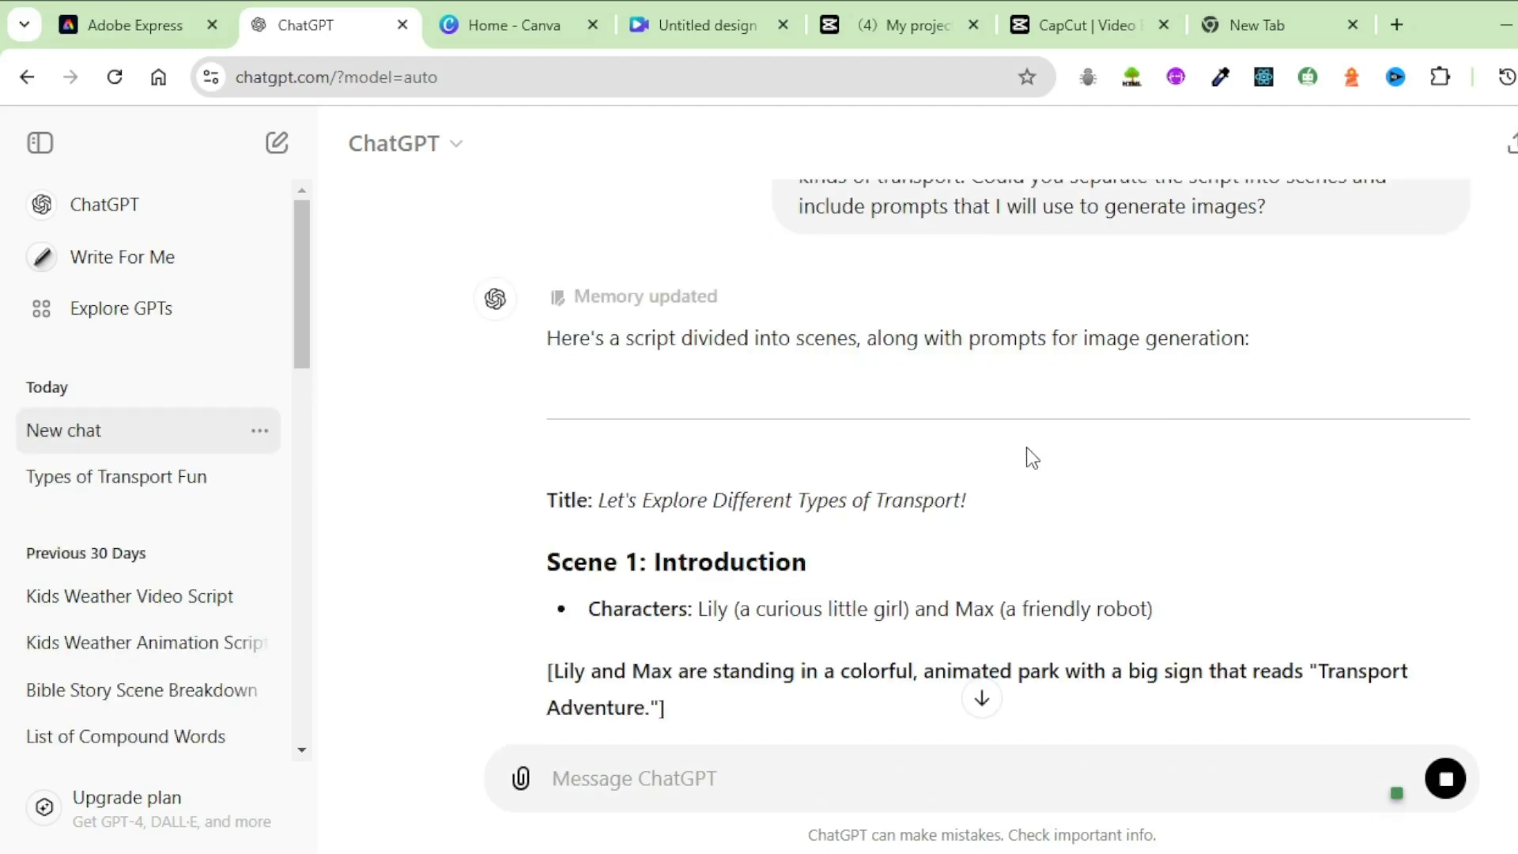
scroll(1026, 447, "down", 3)
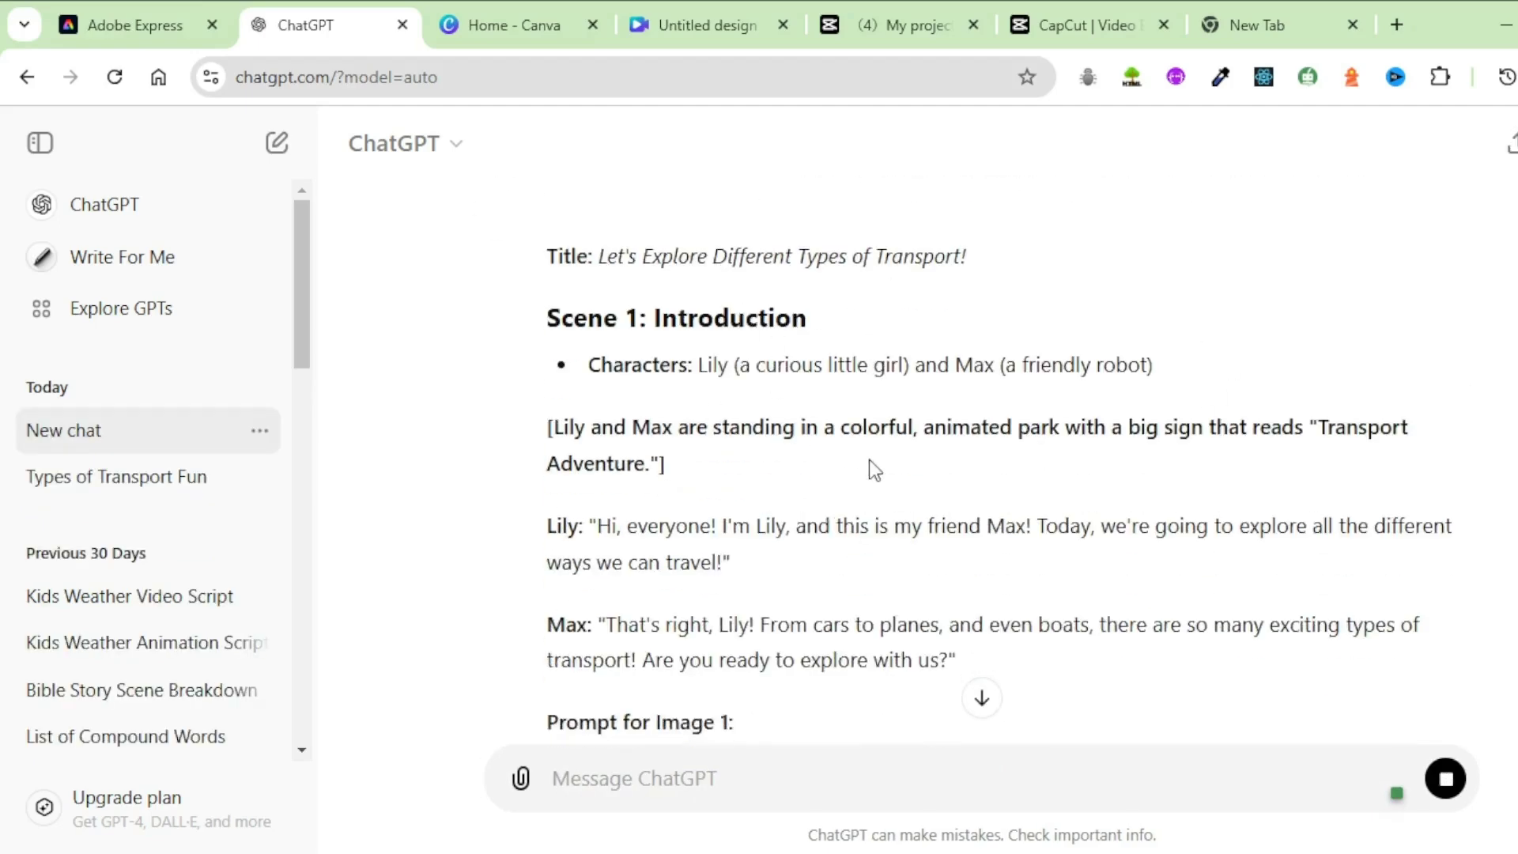
scroll(873, 465, "down", 5)
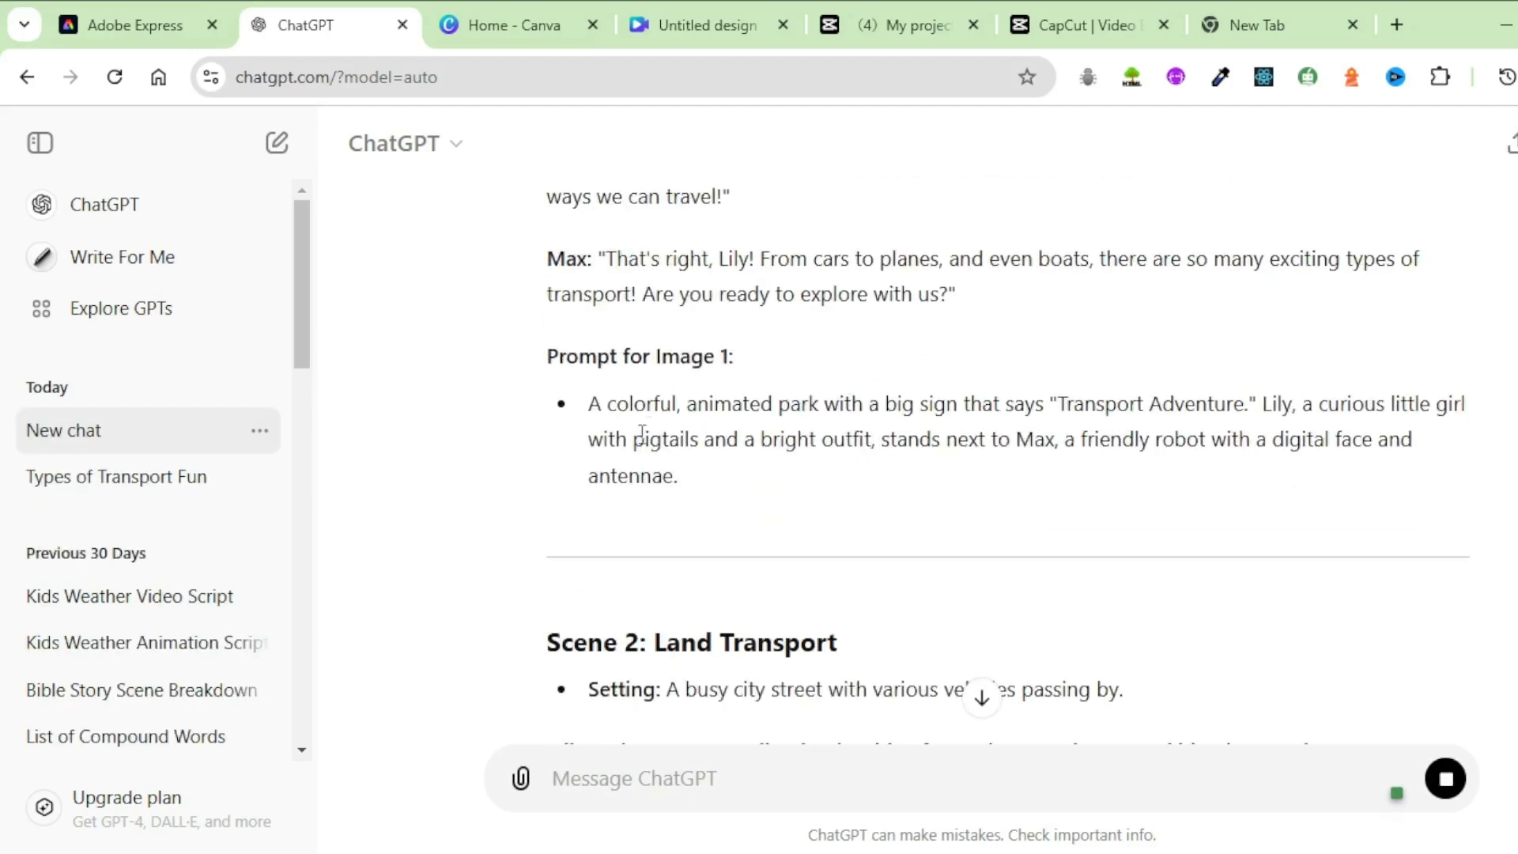
scroll(836, 535, "down", 3)
scroll(687, 447, "up", 9)
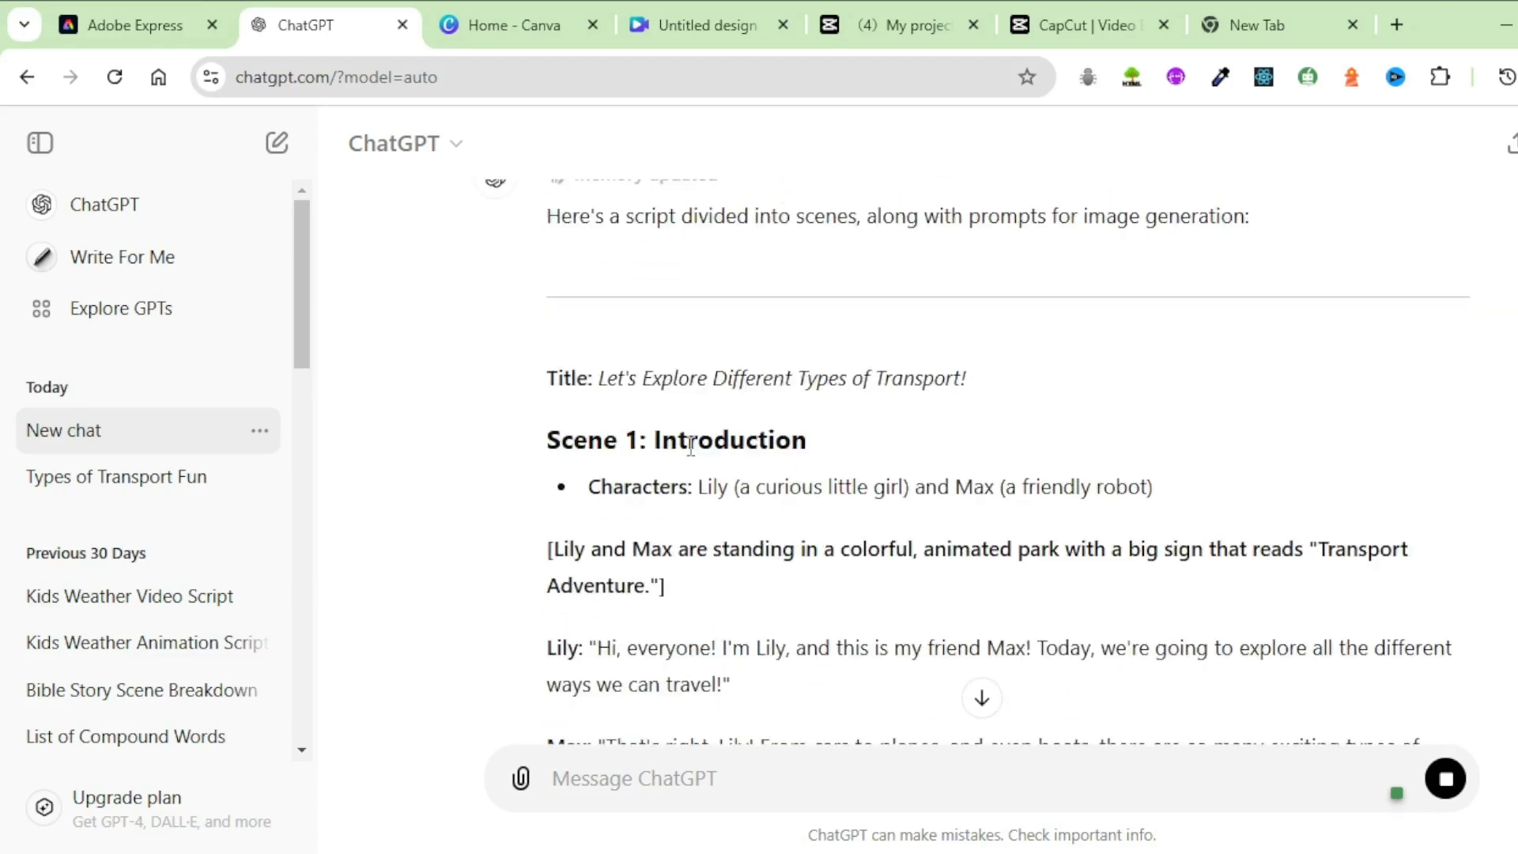
scroll(766, 501, "down", 8)
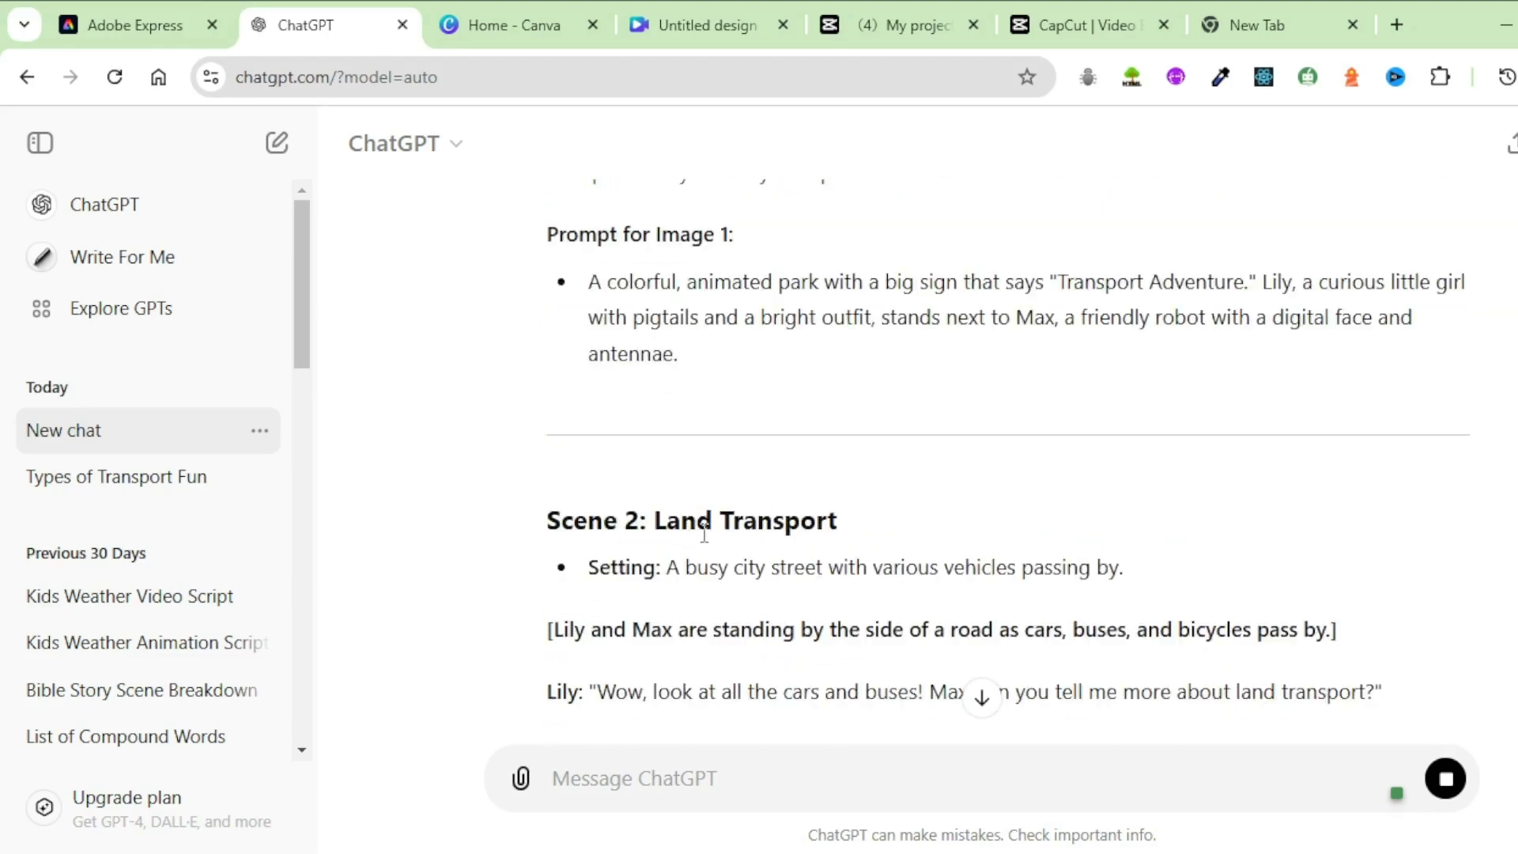
scroll(830, 426, "up", 6)
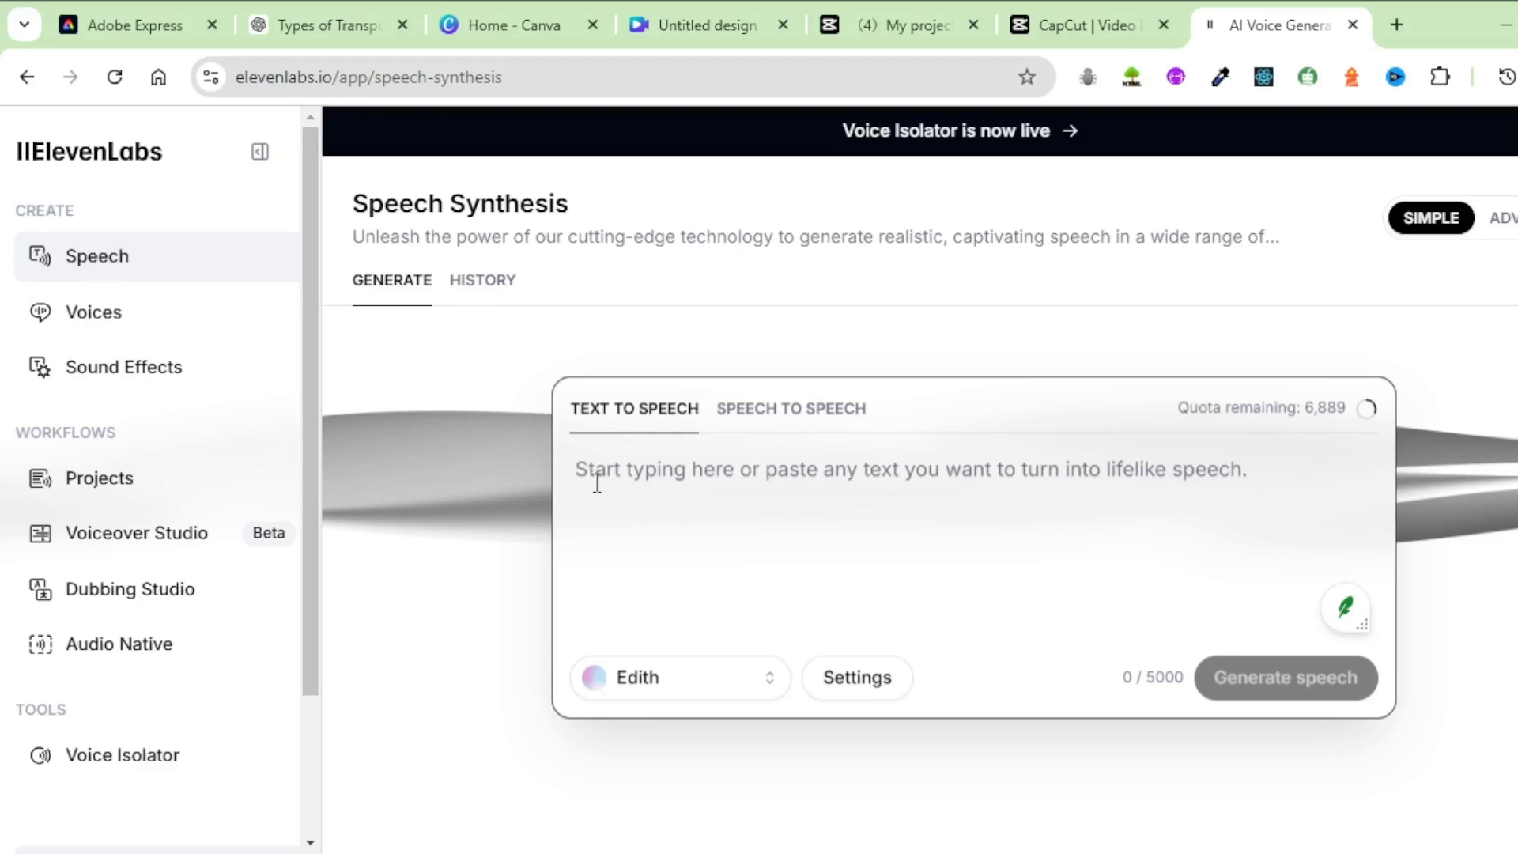
Step: Copy Sam's opening line "Hi, friends! I'm Sam!" from the ChatGPT script into the ElevenLabs text-to-speech input
left_click(336, 25)
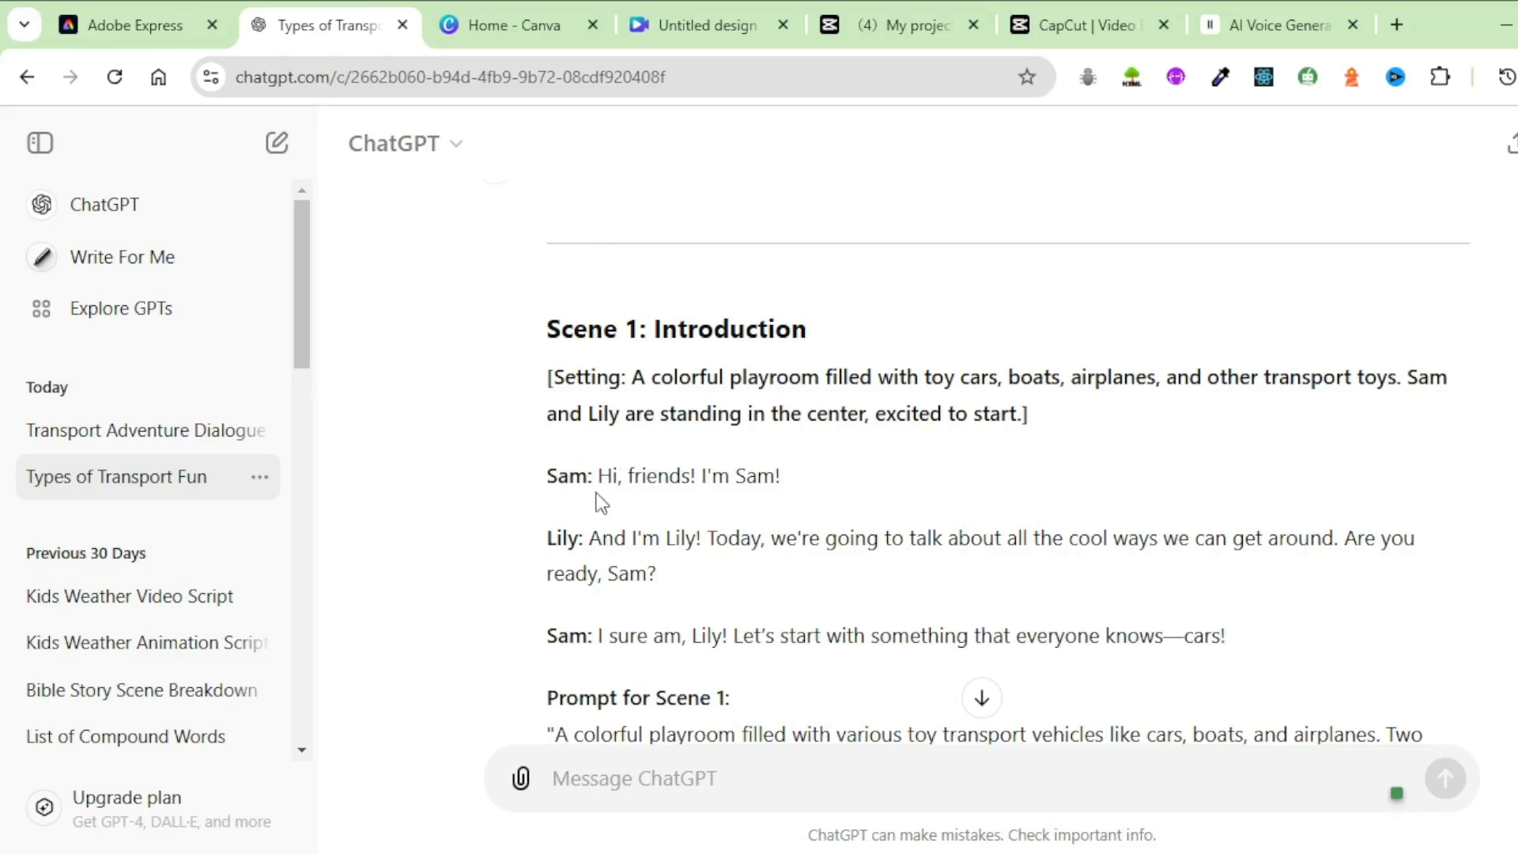
left_click_drag(598, 478, 778, 503)
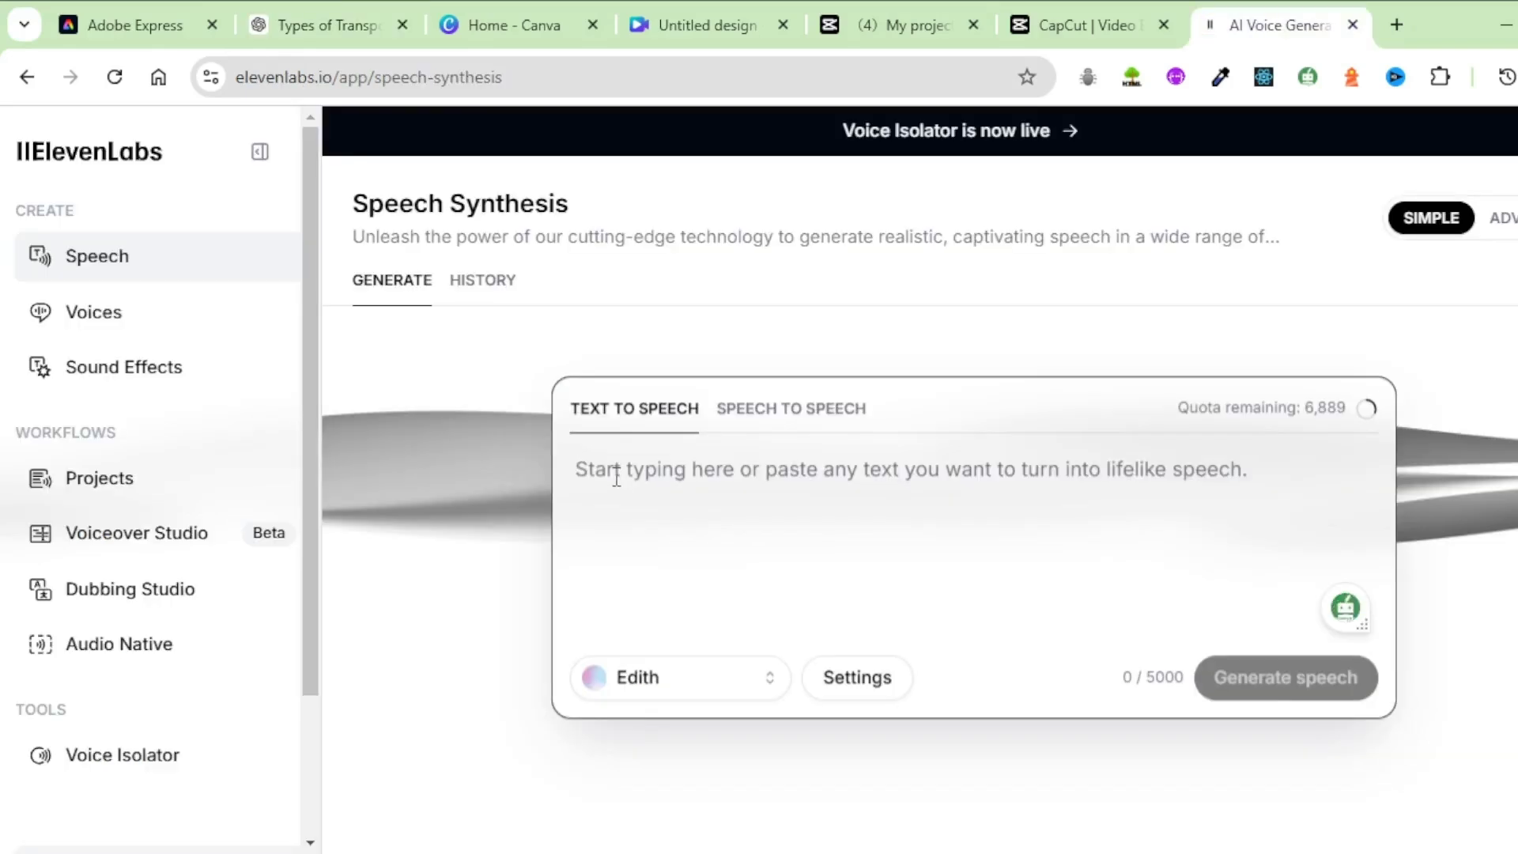
type("Hi, friends! I'm Sam!")
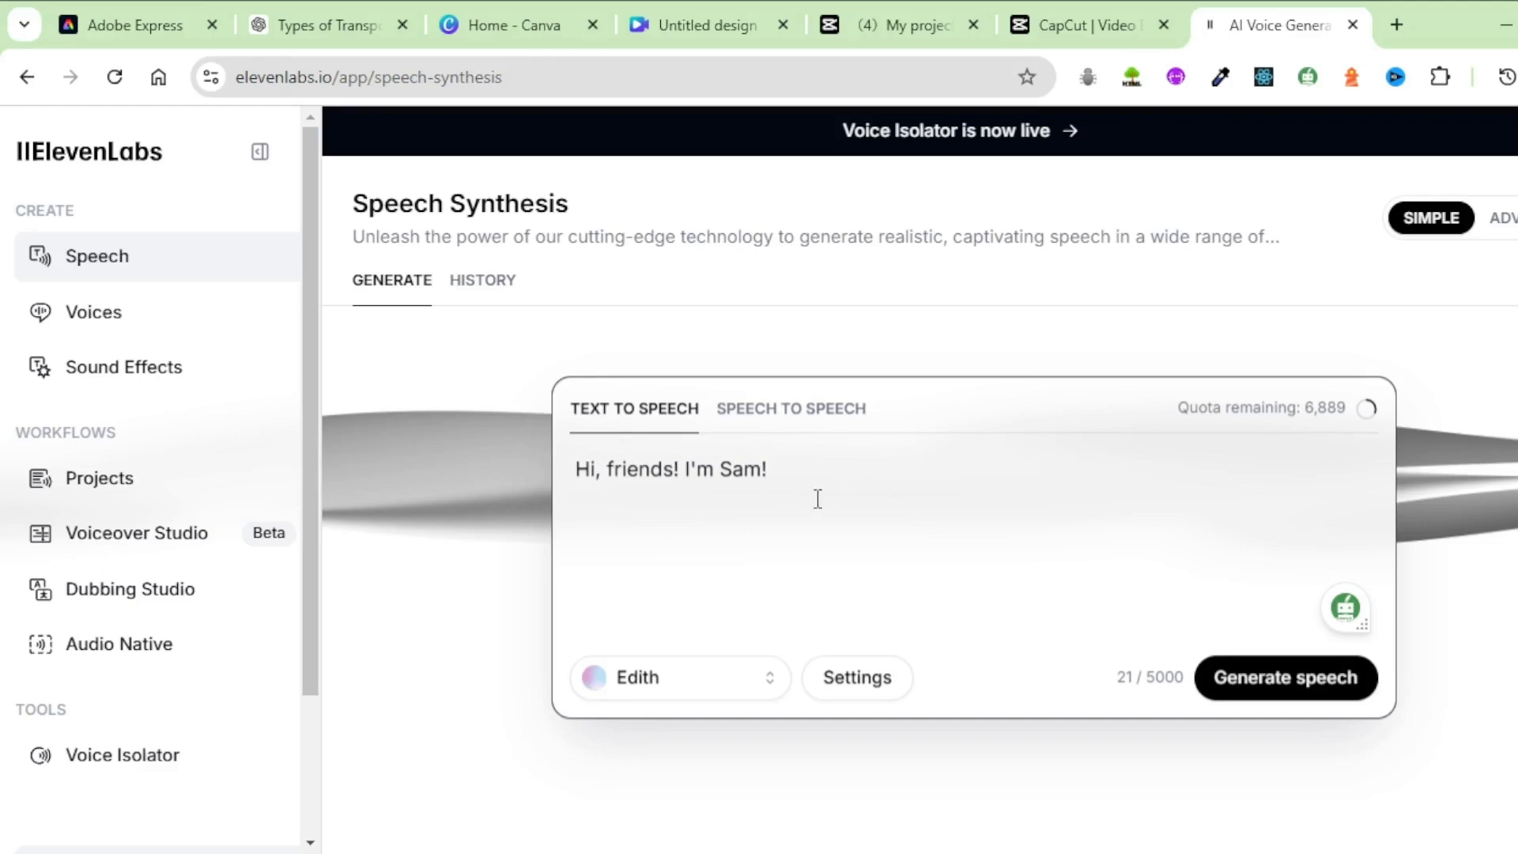
Step: Preview the Brian and Fruits and vegetables voices among the available speech voices
left_click(760, 691)
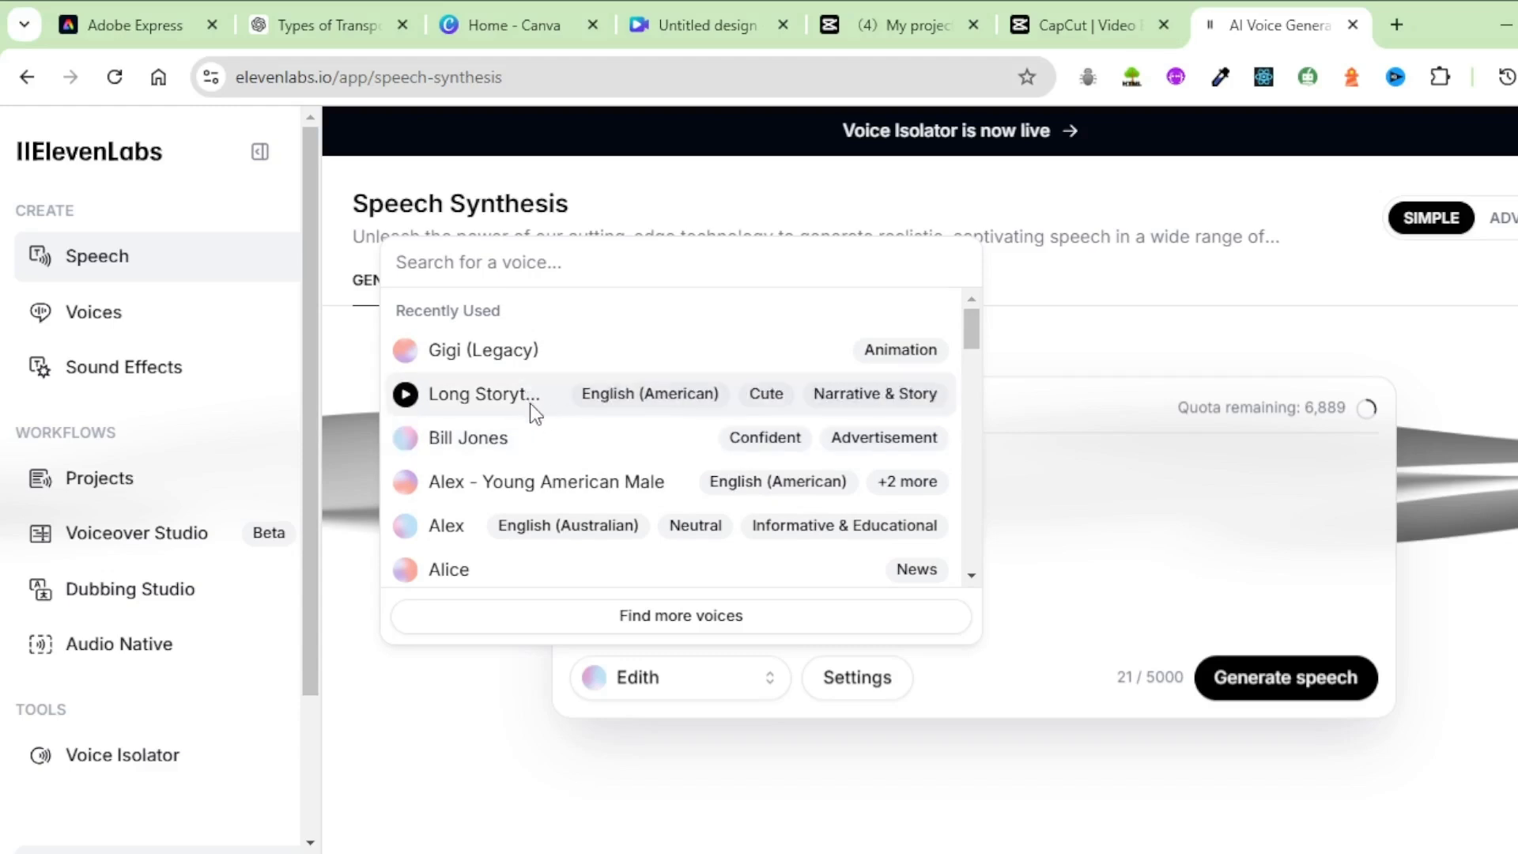
scroll(497, 405, "down", 5)
left_click(405, 381)
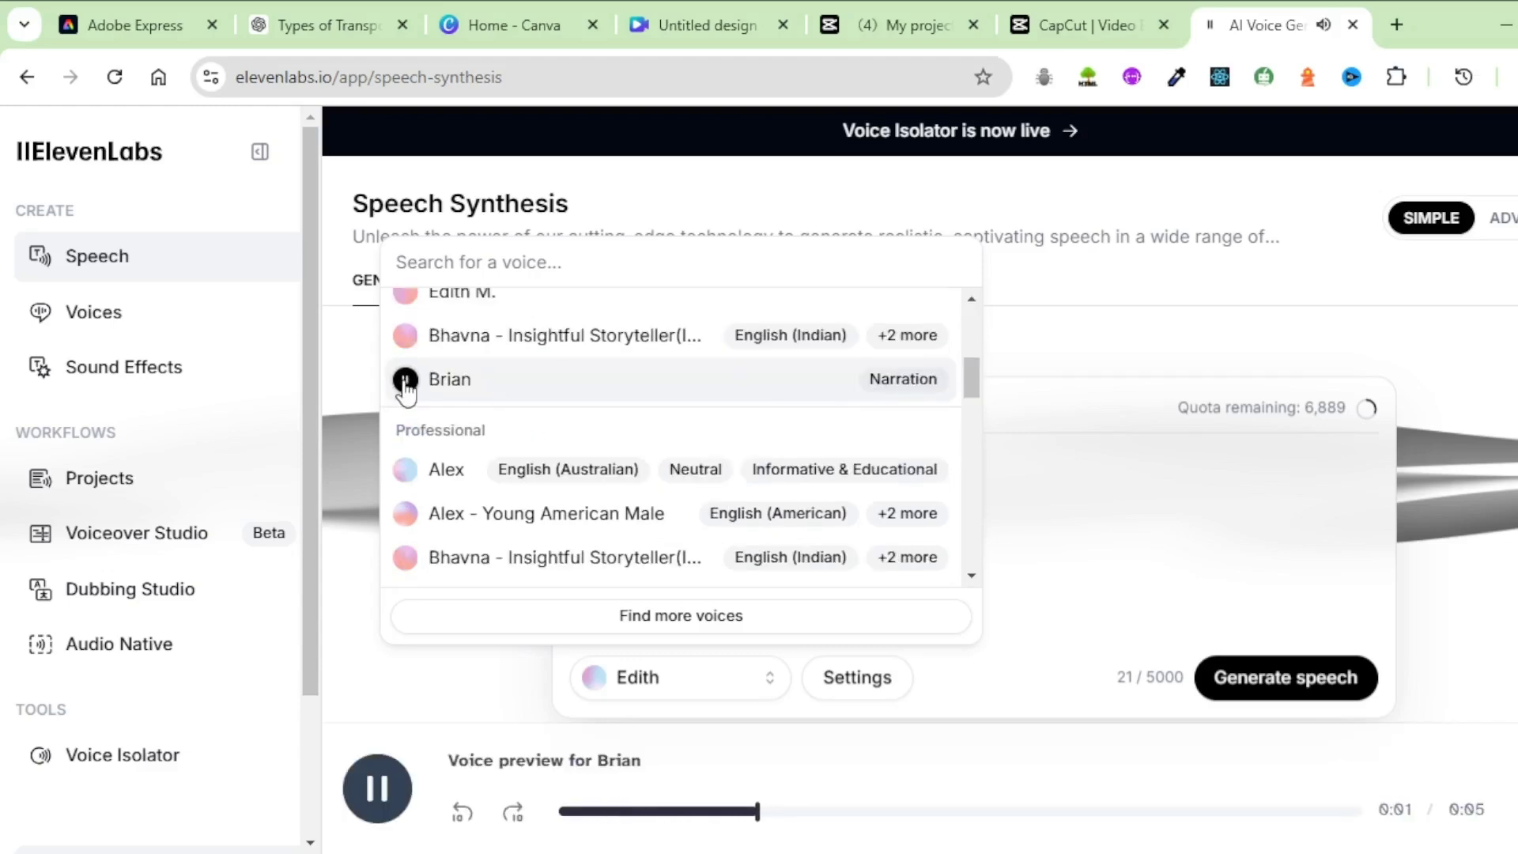
scroll(406, 387, "up", 2)
left_click(405, 489)
left_click(407, 491)
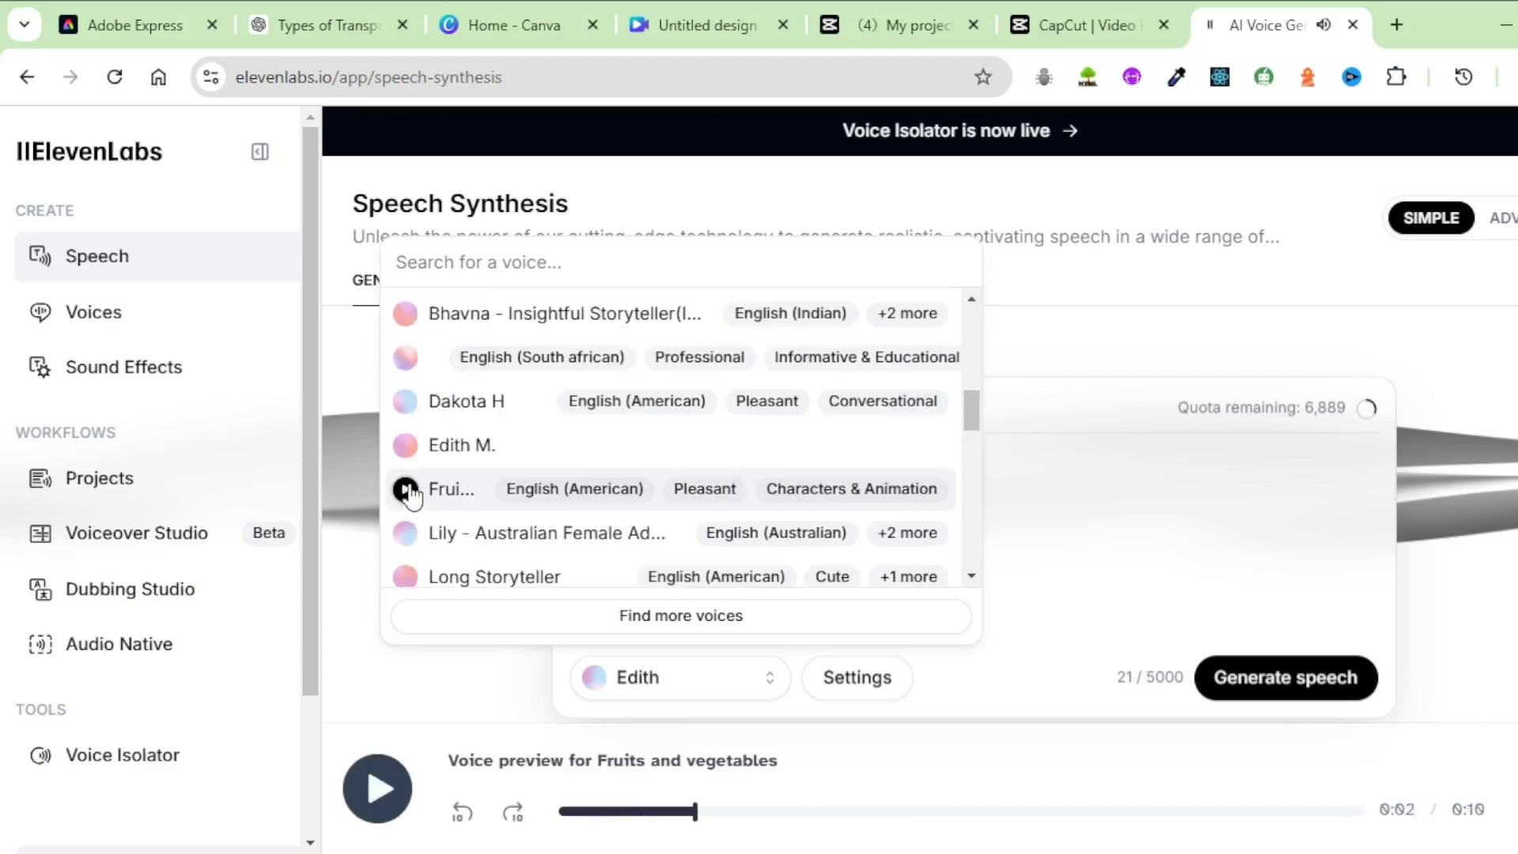
Step: Browse the voice library's Characters & Animation category and play the Kawaii Aerisita sample
left_click(200, 325)
left_click(114, 323)
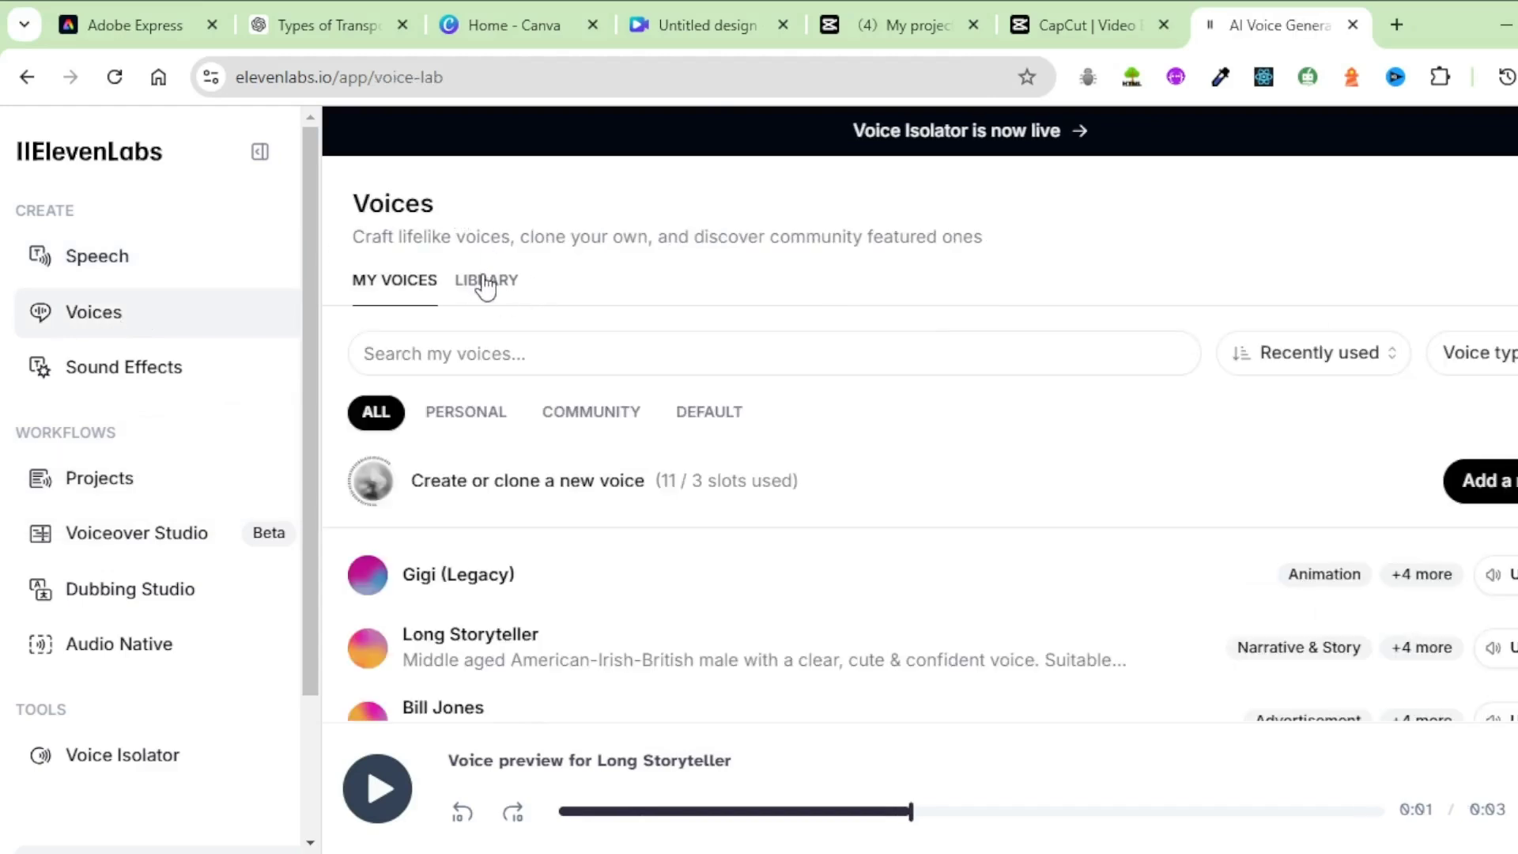
left_click(485, 281)
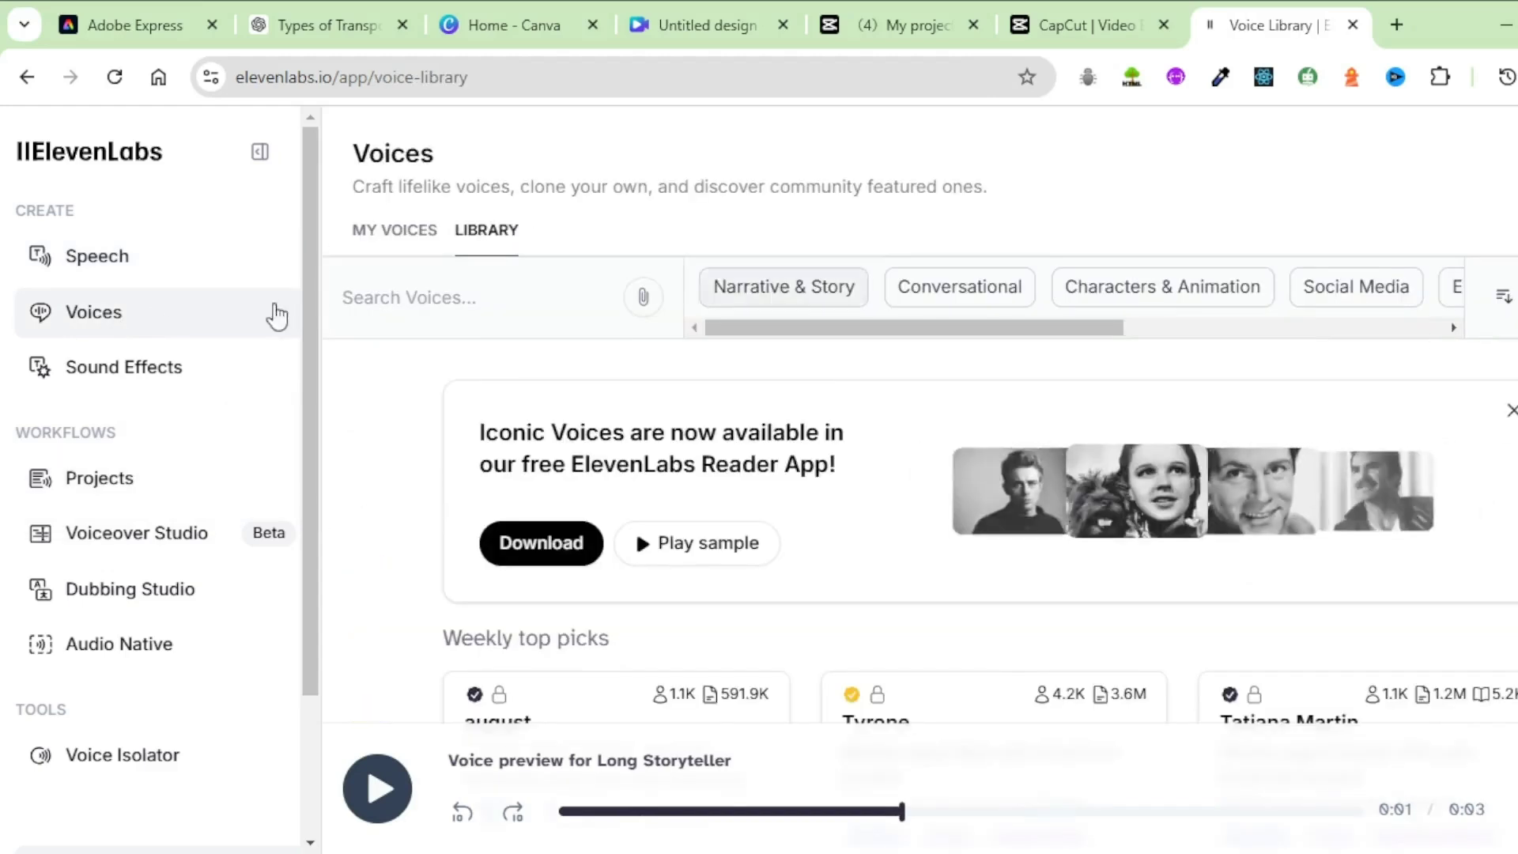
left_click(1191, 301)
scroll(1217, 498, "down", 3)
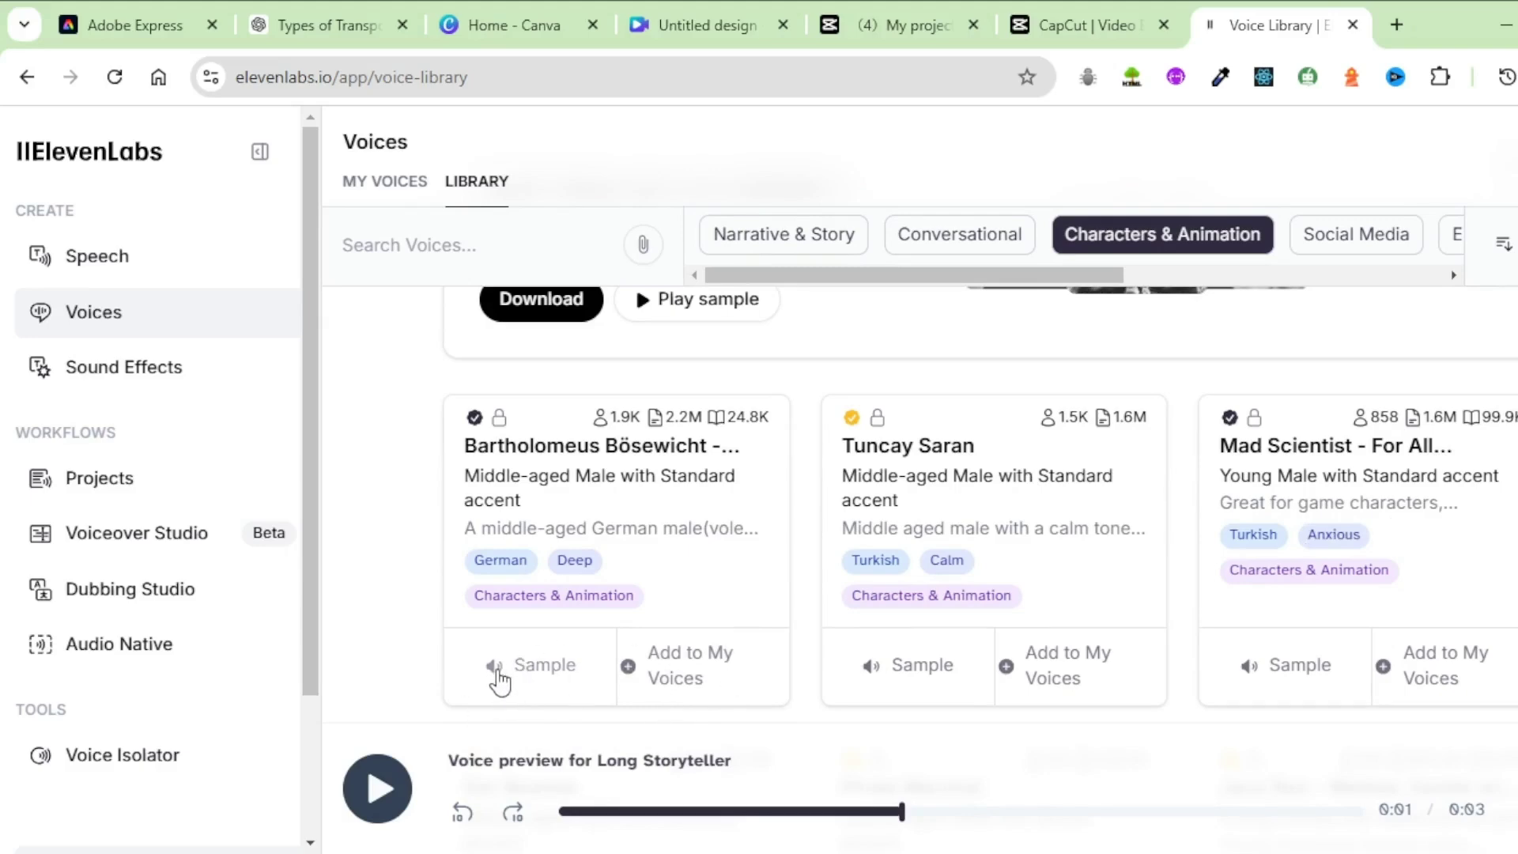
scroll(498, 676, "down", 6)
left_click(498, 532)
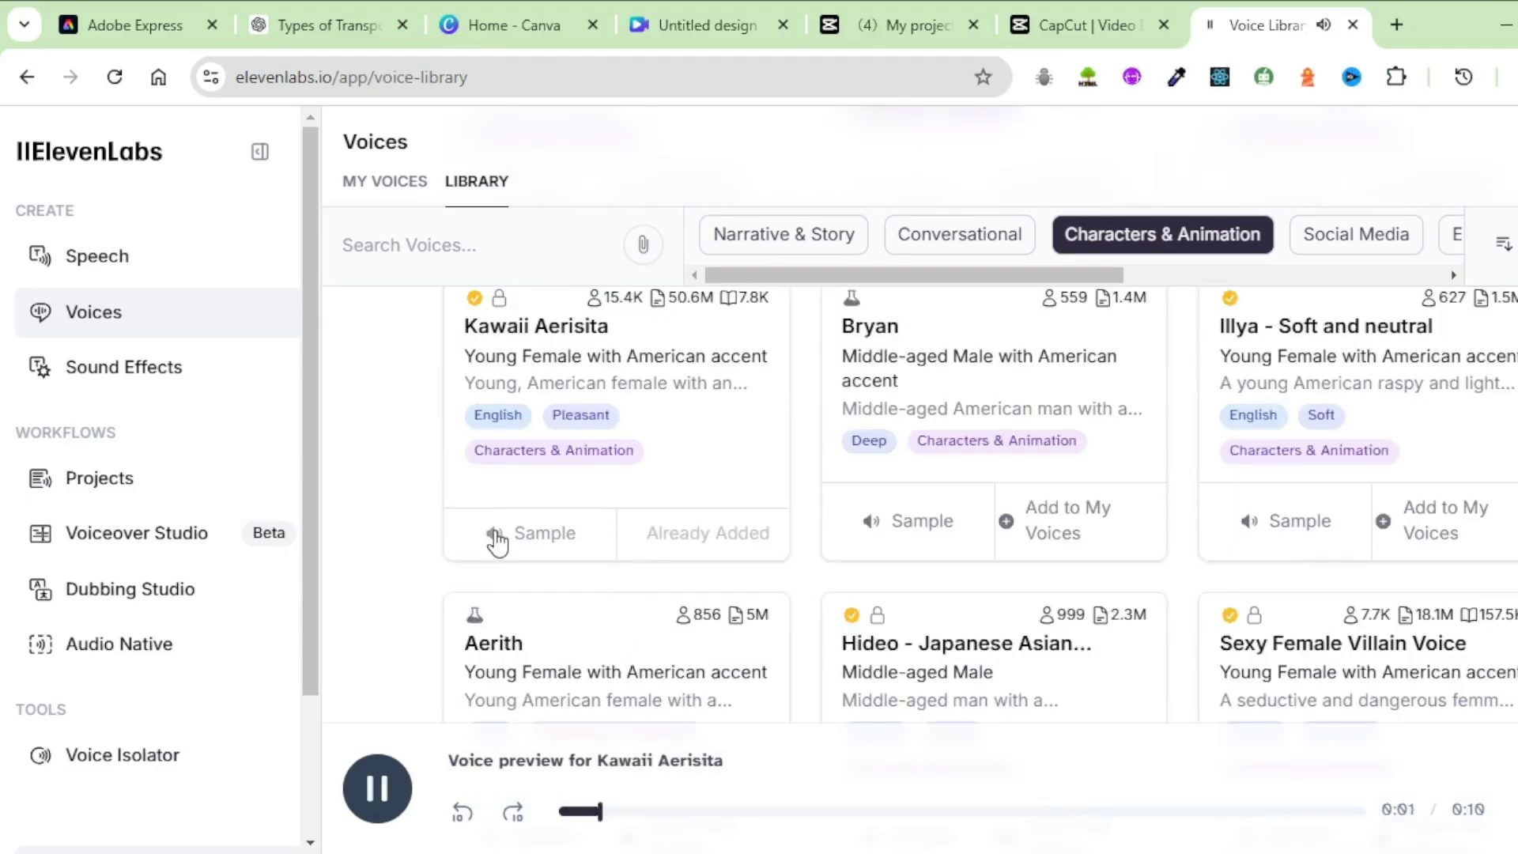
Step: Generate the speech for "Hi, friends! I'm Sam!" with the Fin (Legacy) voice
scroll(584, 457, "up", 2)
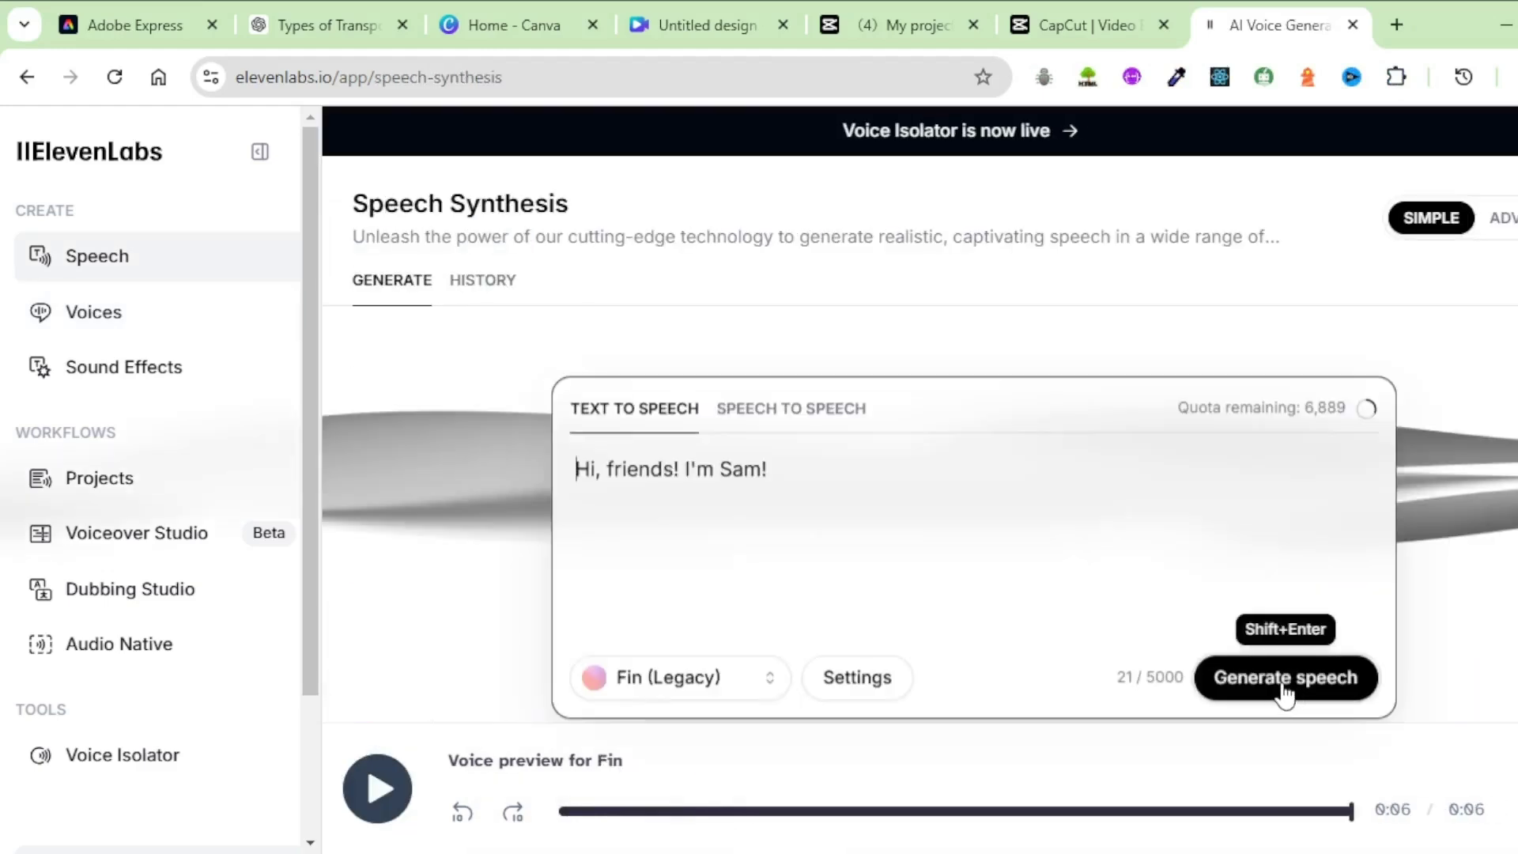
left_click(1284, 680)
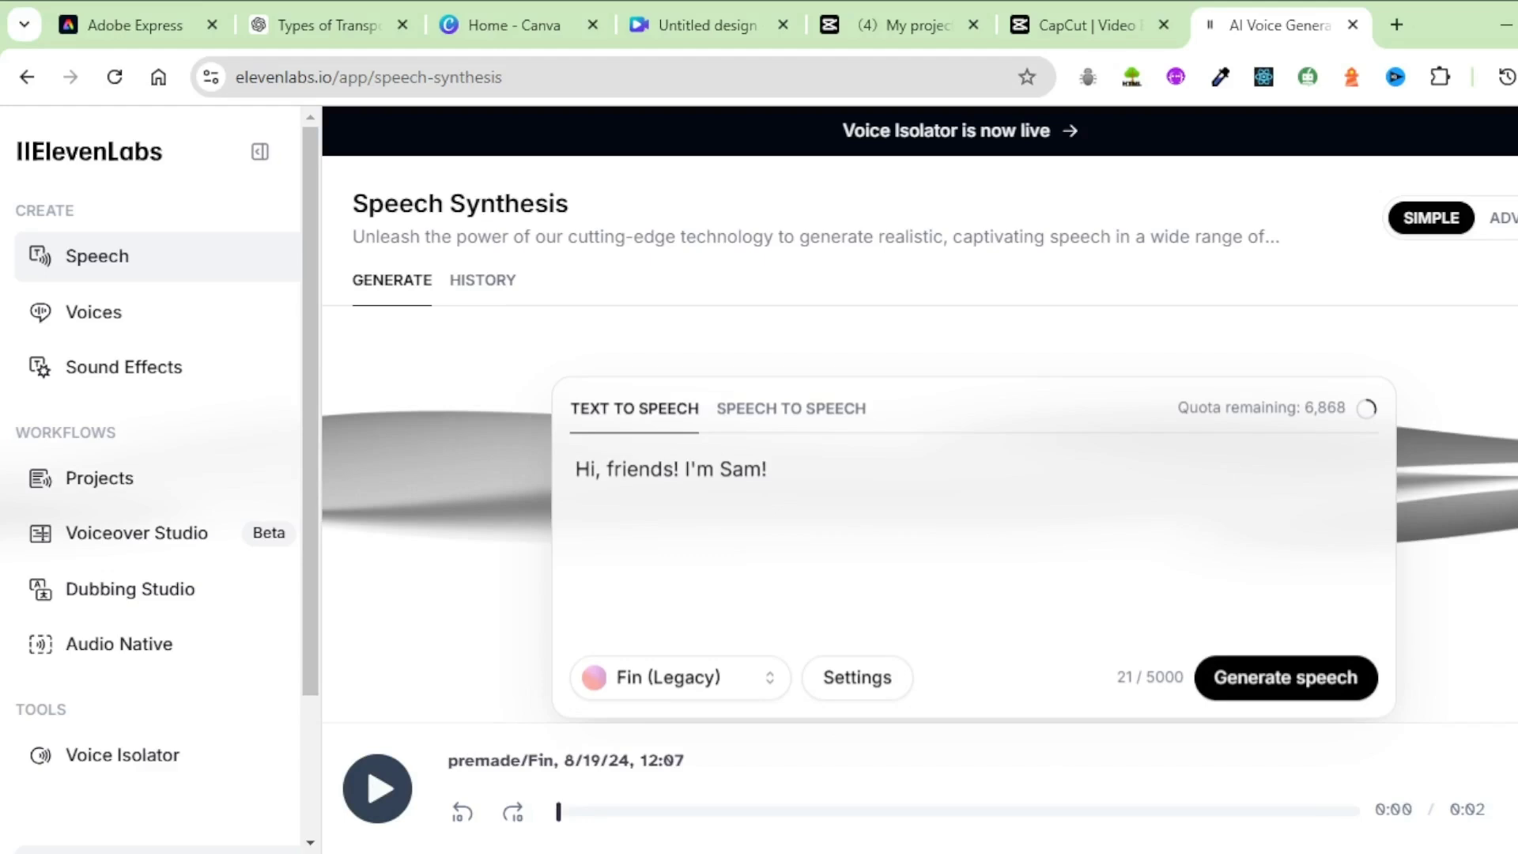
Step: Replace the text with Sam's script line "I sure am, Lily! Let's start with something that everyone knows—cars!" and generate its speech
left_click(332, 26)
scroll(814, 551, "down", 2)
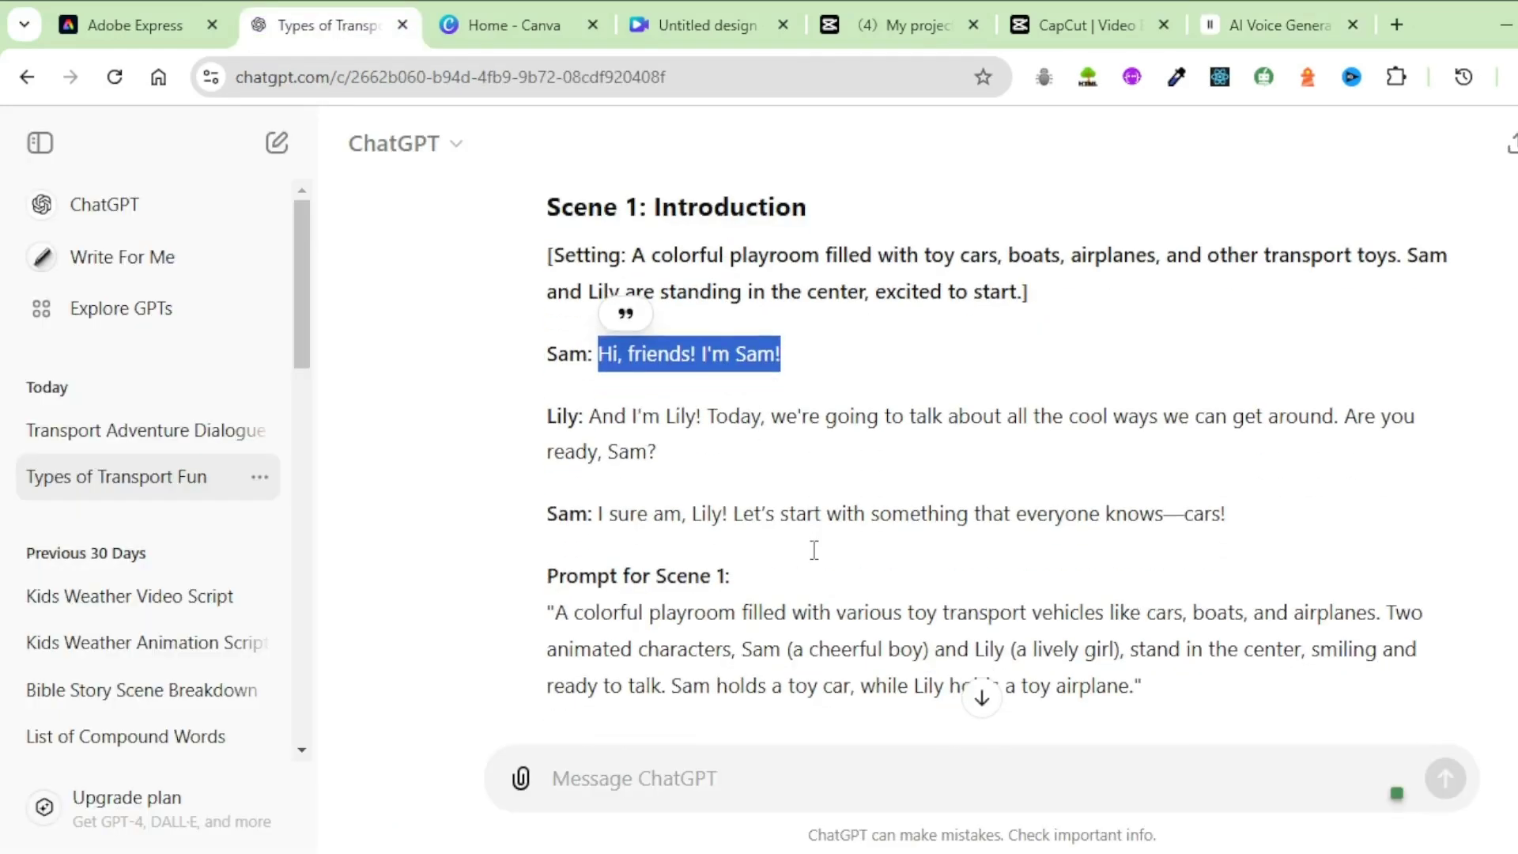
left_click(1288, 17)
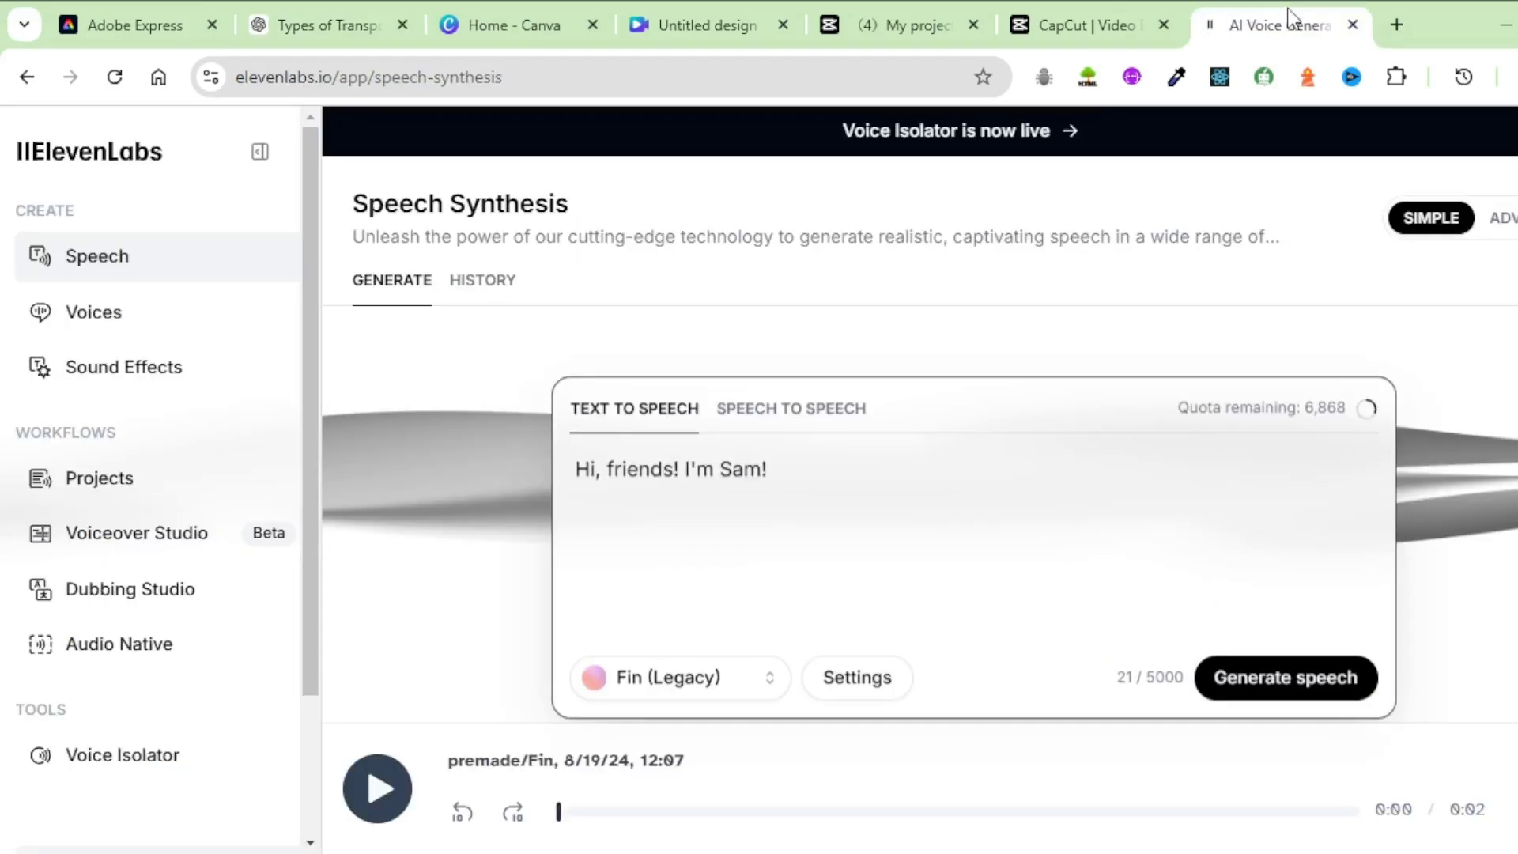
key("ctrl+a")
type("I sure am, Lily! Let's start with something that everyone knows—cars!")
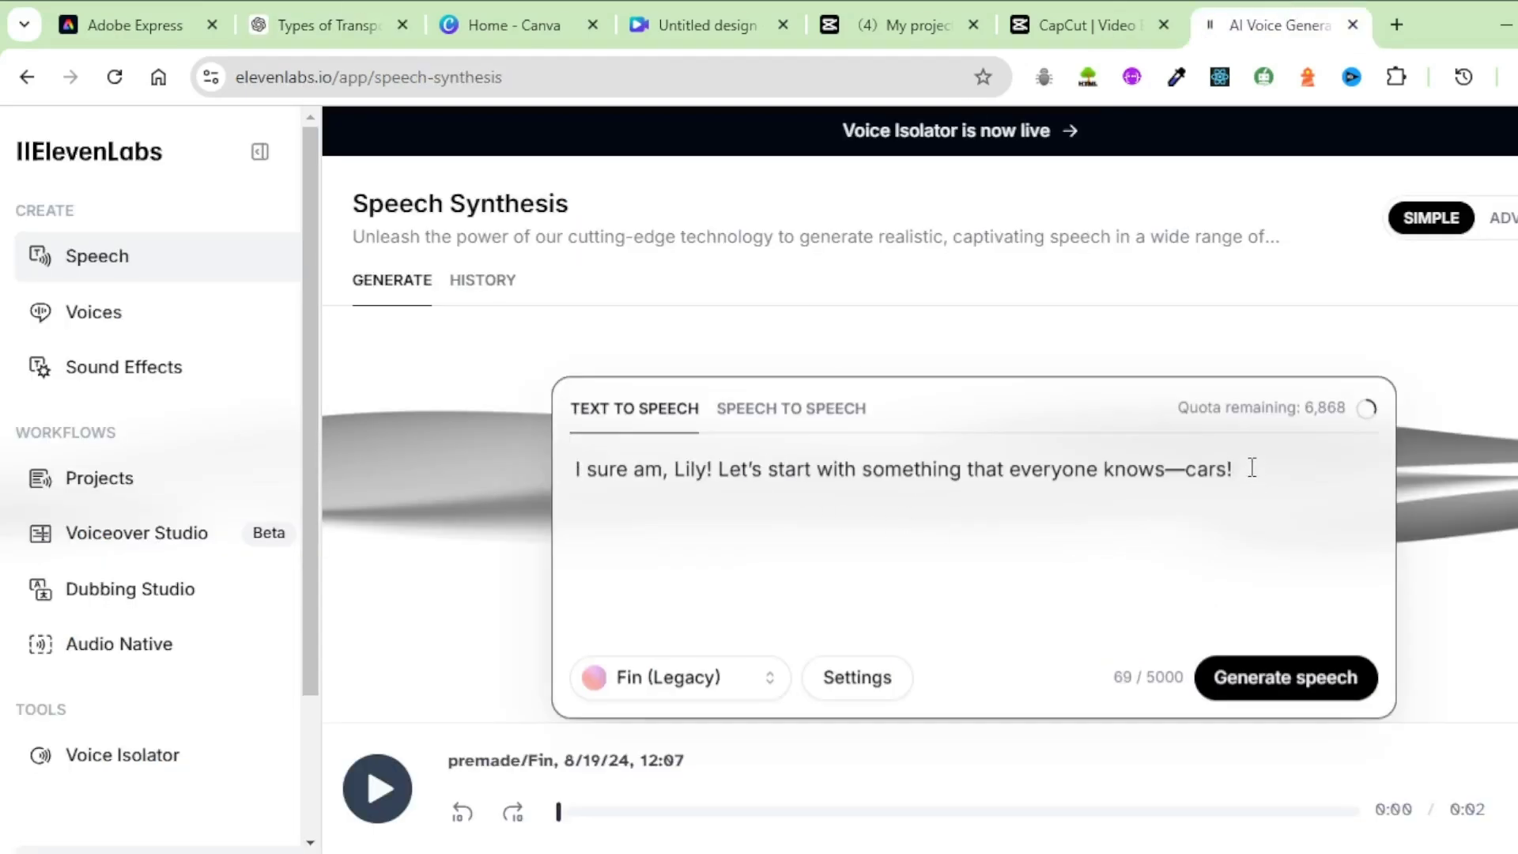
left_click(1305, 686)
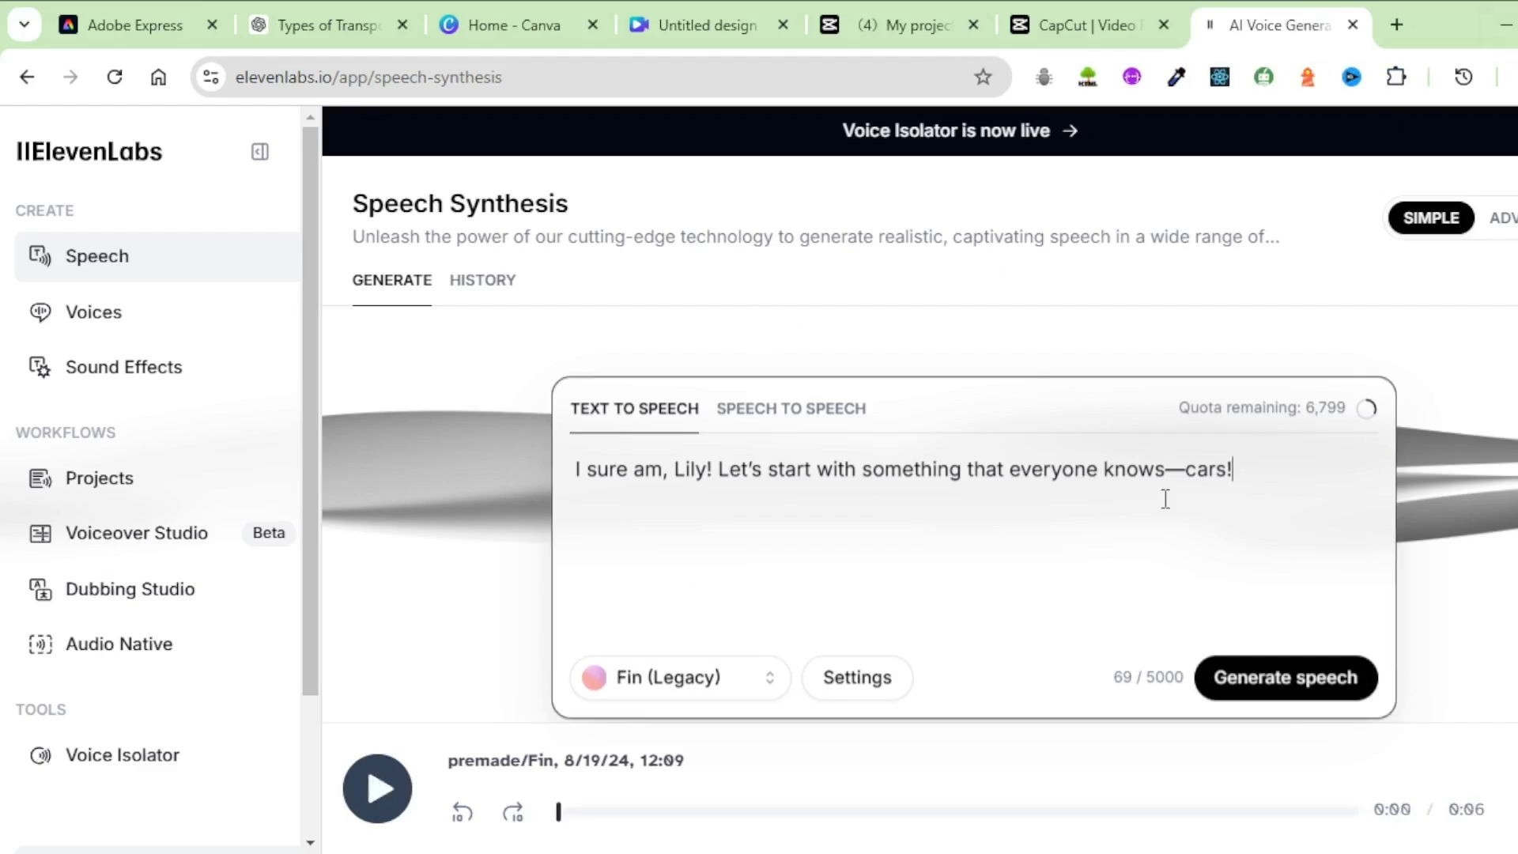
Step: Replace the speech text with Lily's Scene 1 line from the ChatGPT script, from "And I'm Lily!" to "Are you ready, Sam?"
left_click(332, 25)
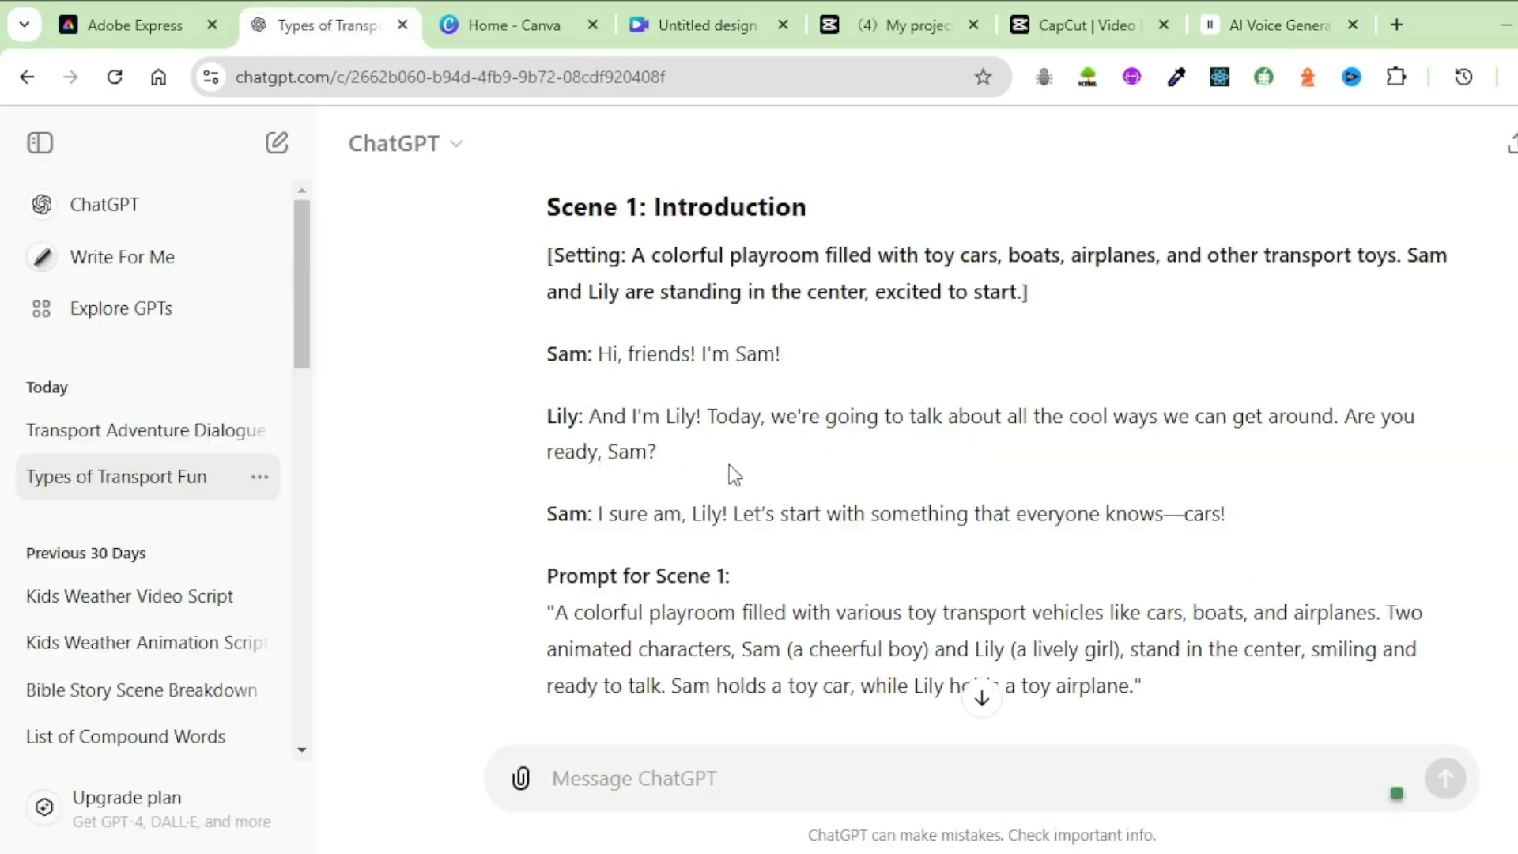
left_click_drag(593, 416, 603, 451)
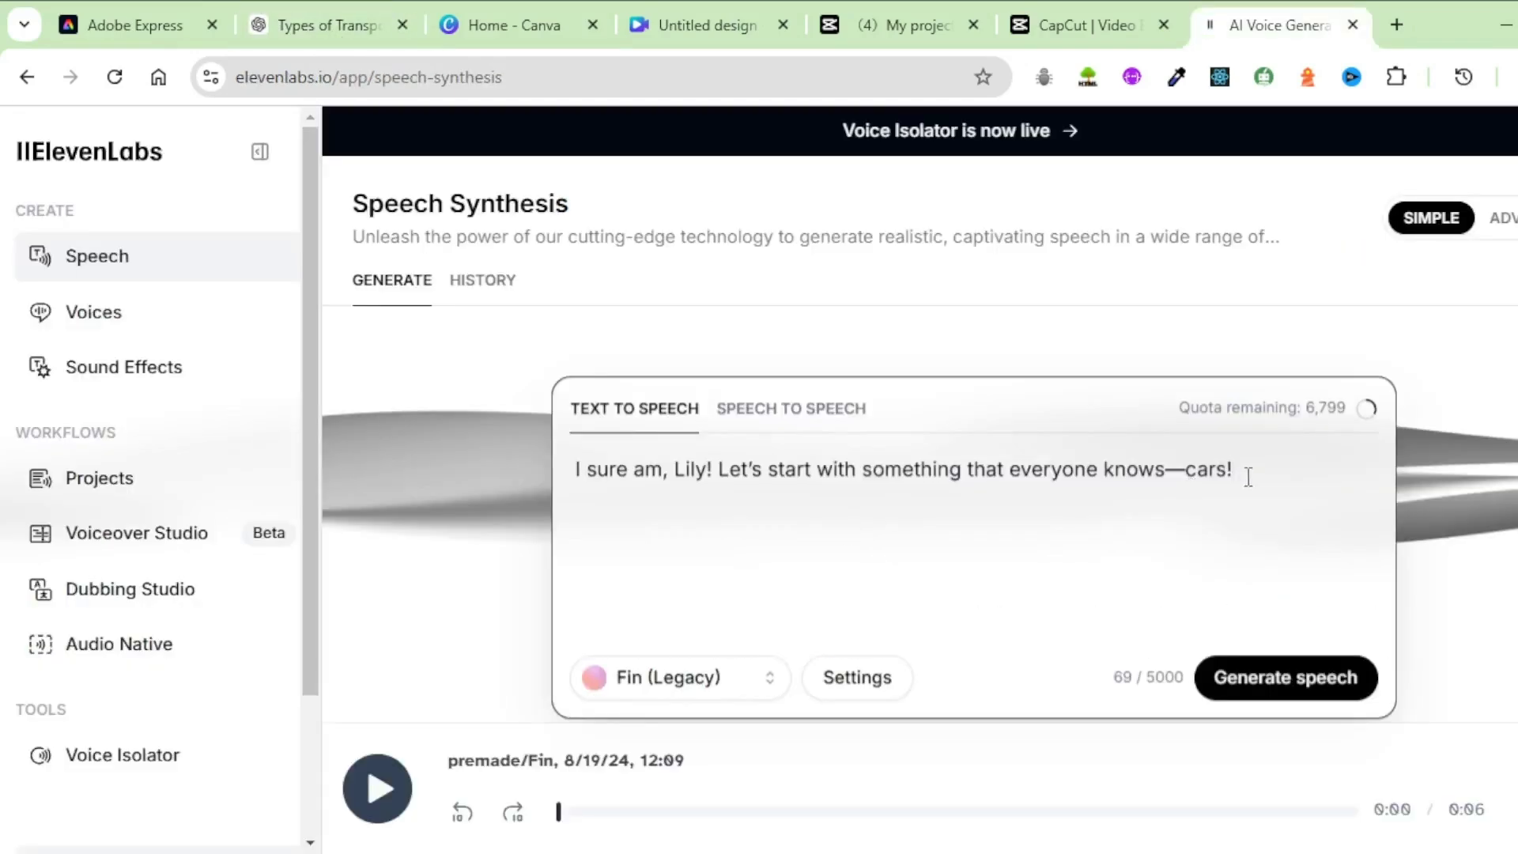
left_click_drag(1268, 467, 579, 469)
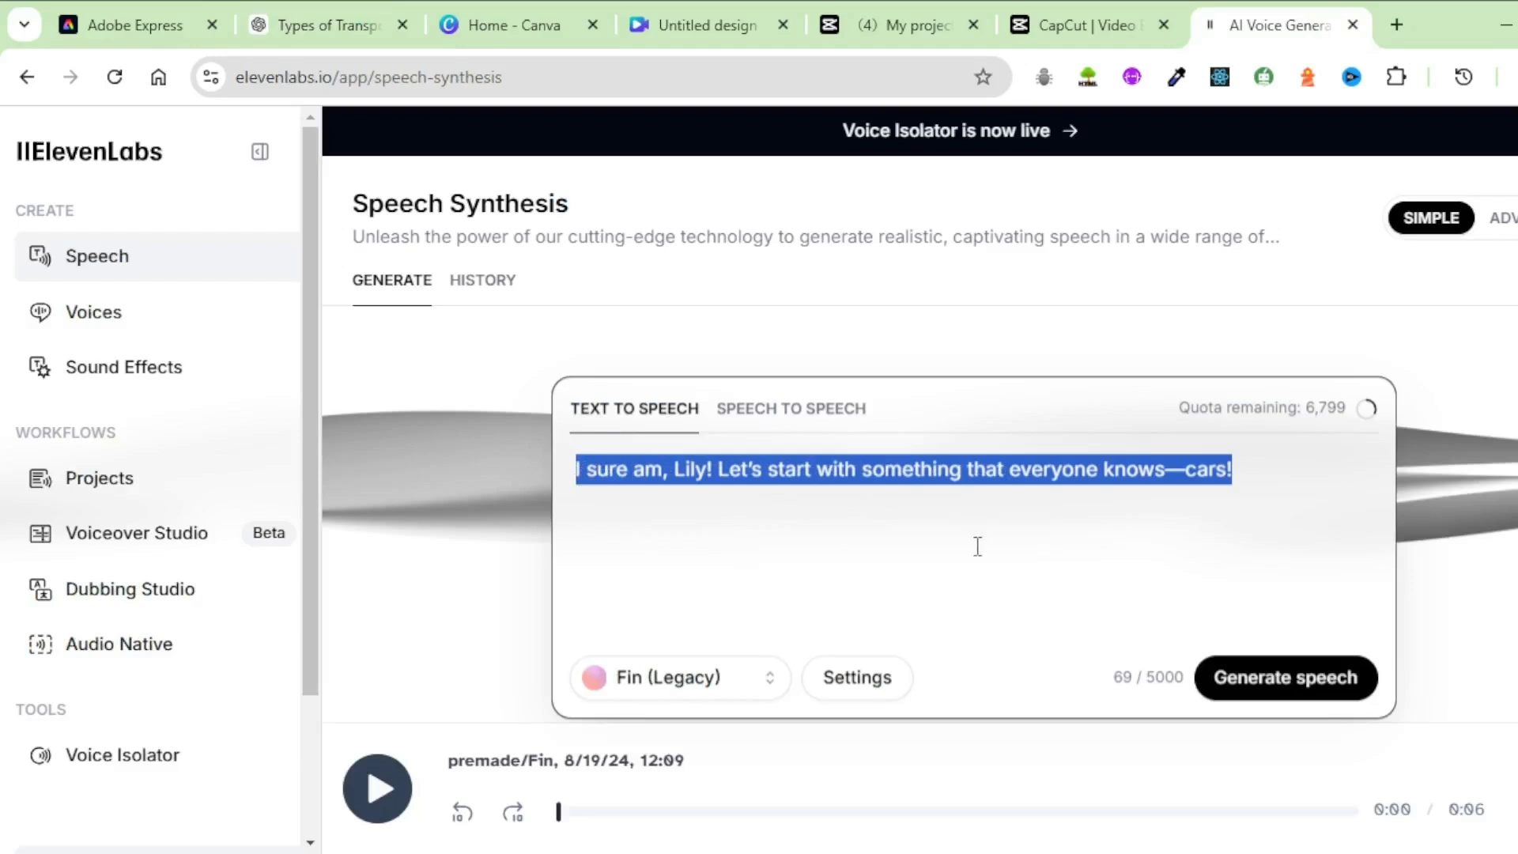
type("And I'm Lily! Today, we're going to talk about all the cool ways we can get around. Are you ready, Sam?")
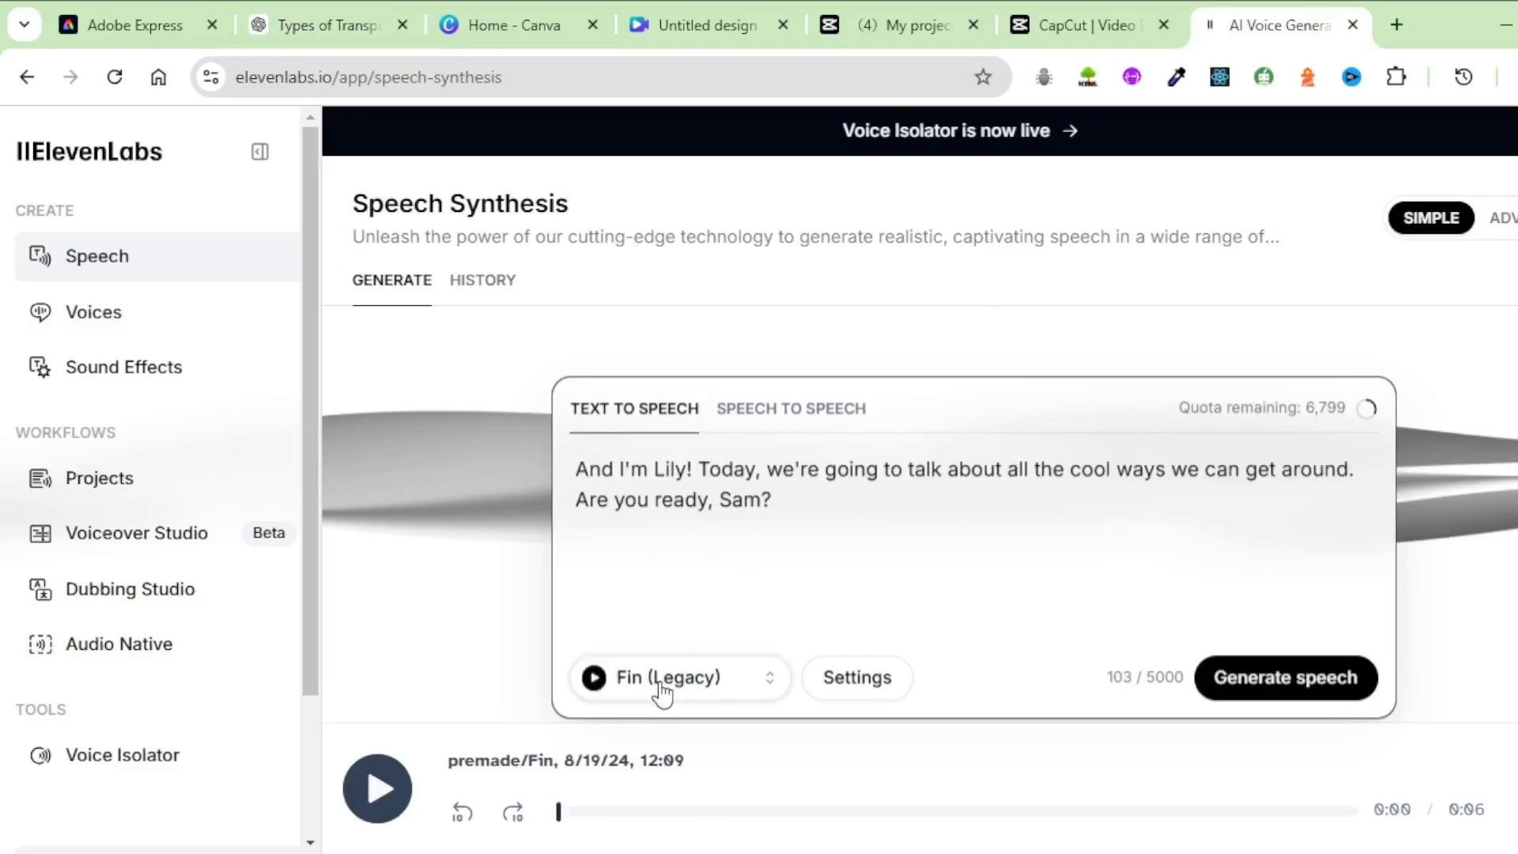
Step: Choose the Fruits and vegetables voice and generate the speech for Lily's line
left_click(661, 688)
scroll(427, 494, "down", 5)
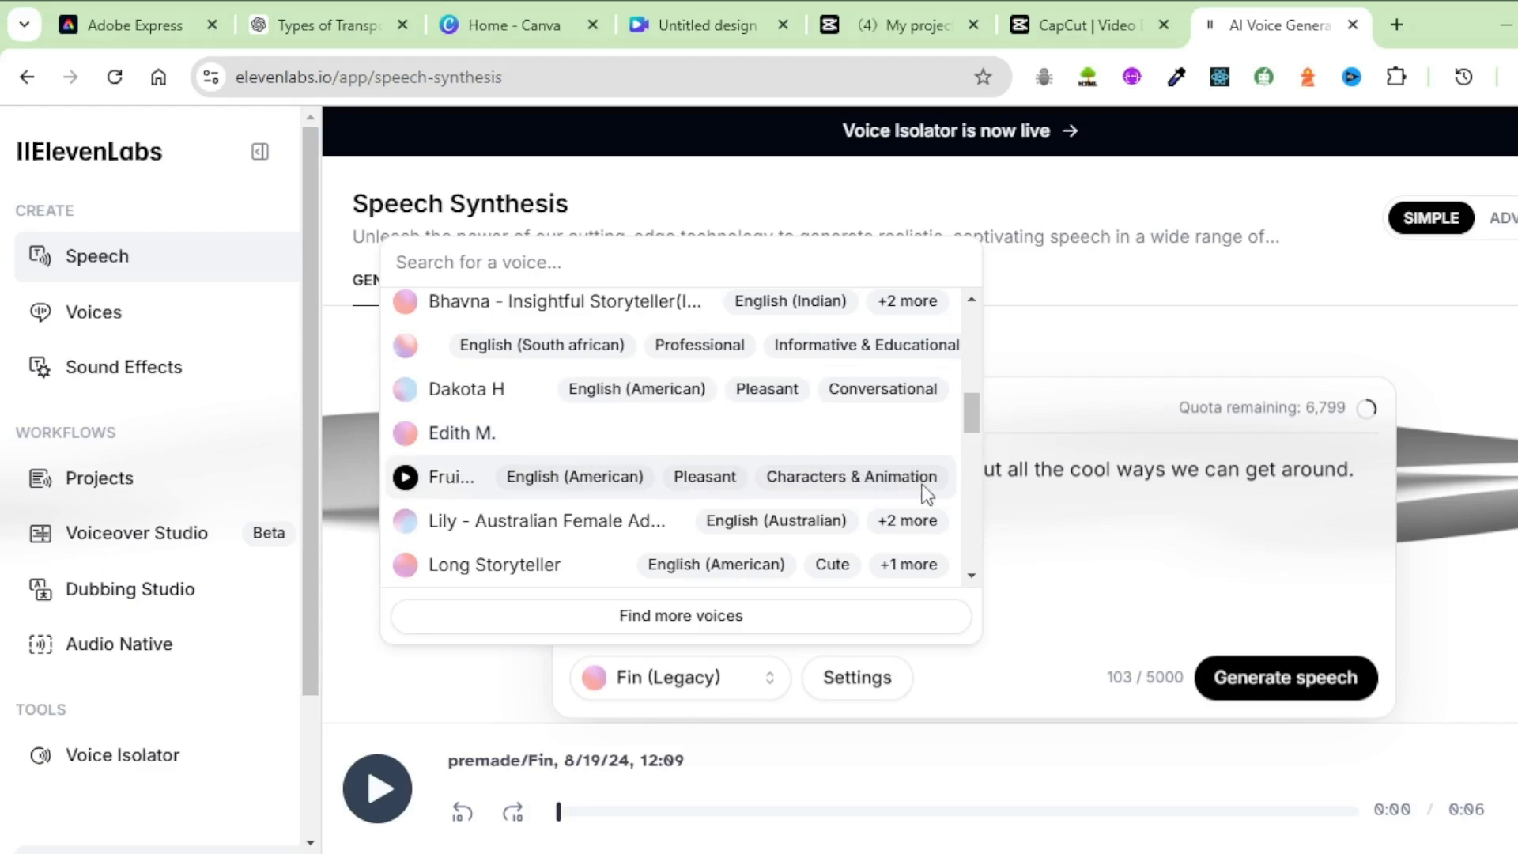
left_click(869, 476)
left_click(1302, 680)
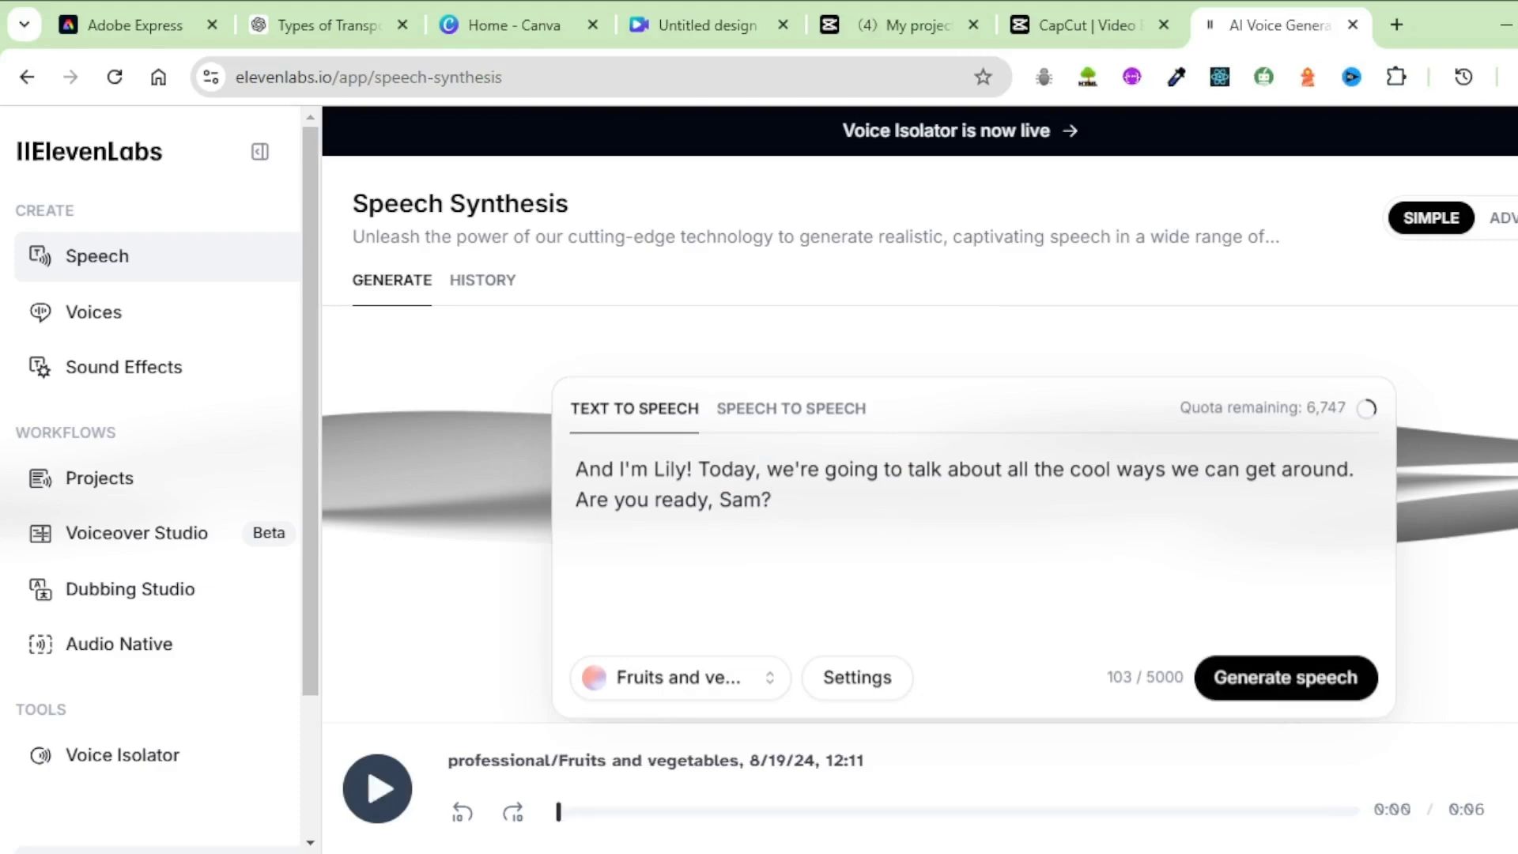
Step: Switch to Adobe Express Animate from audio and look through the character categories and the Animals characters
key("ctrl+2")
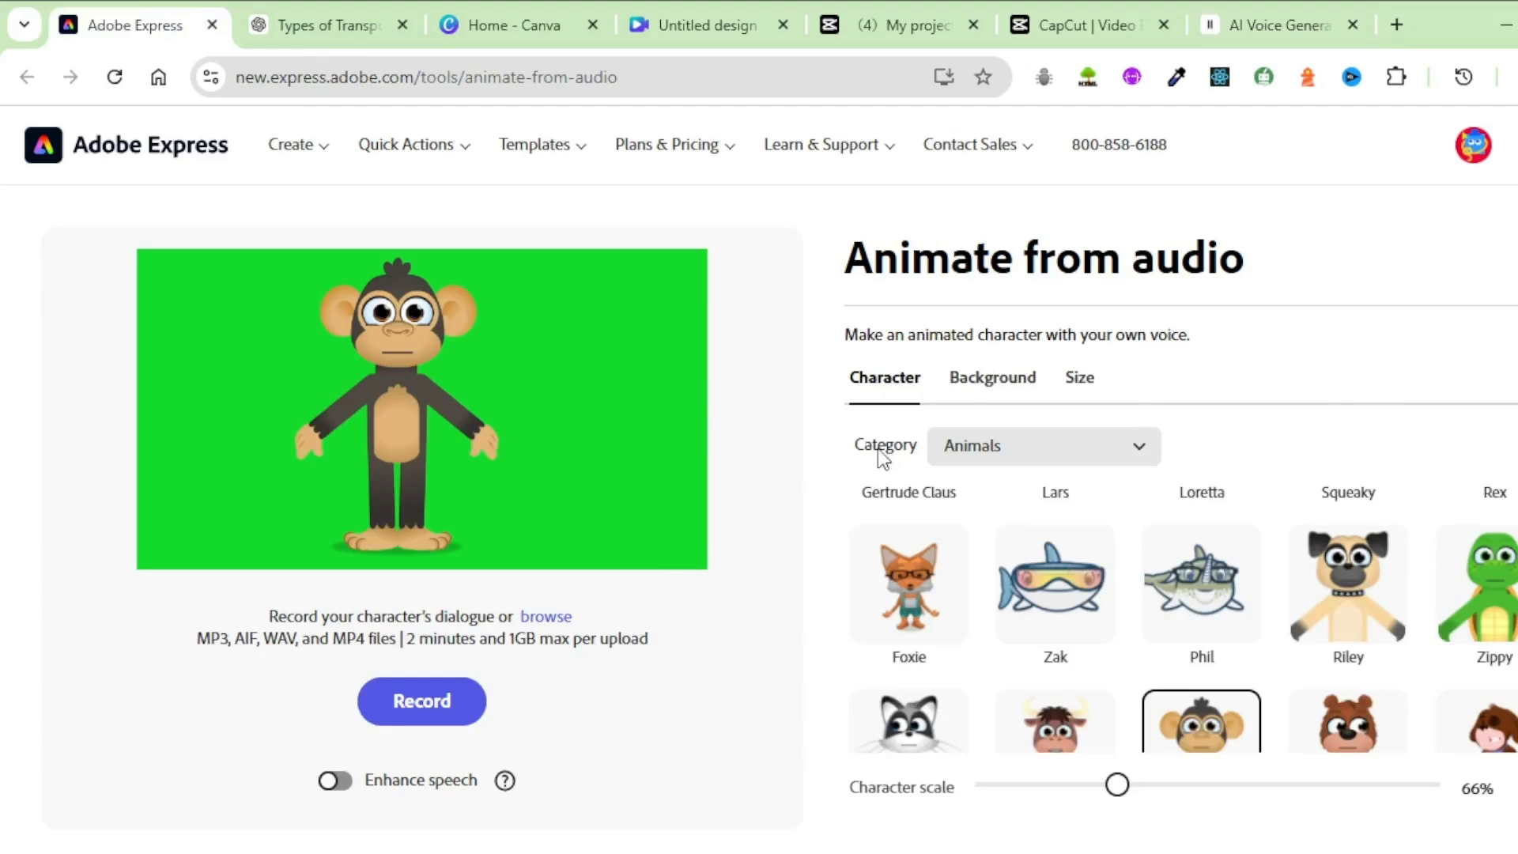
left_click(1139, 448)
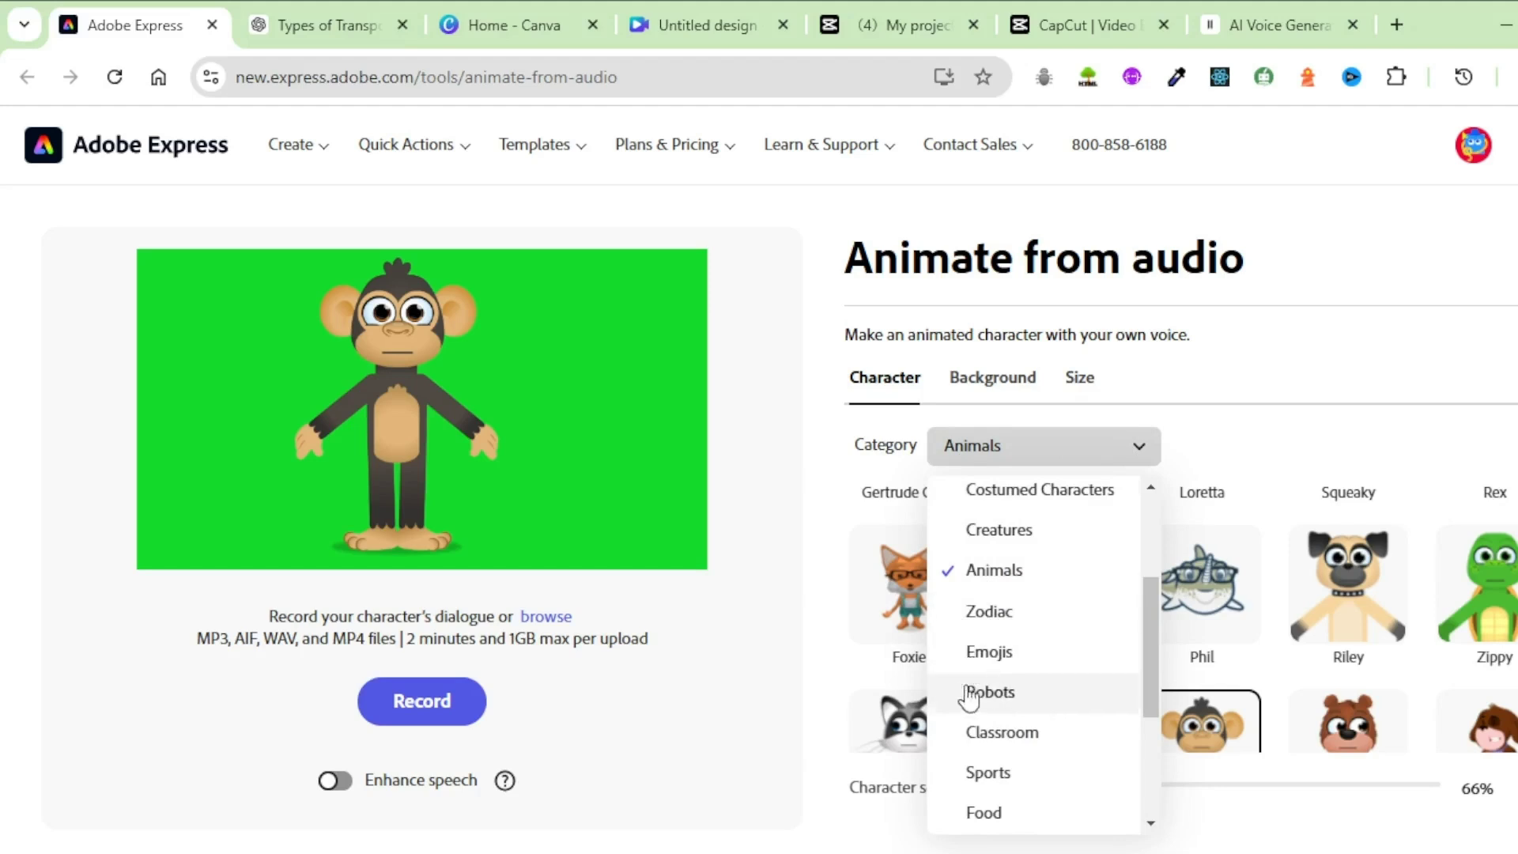
scroll(1035, 736, "down", 3)
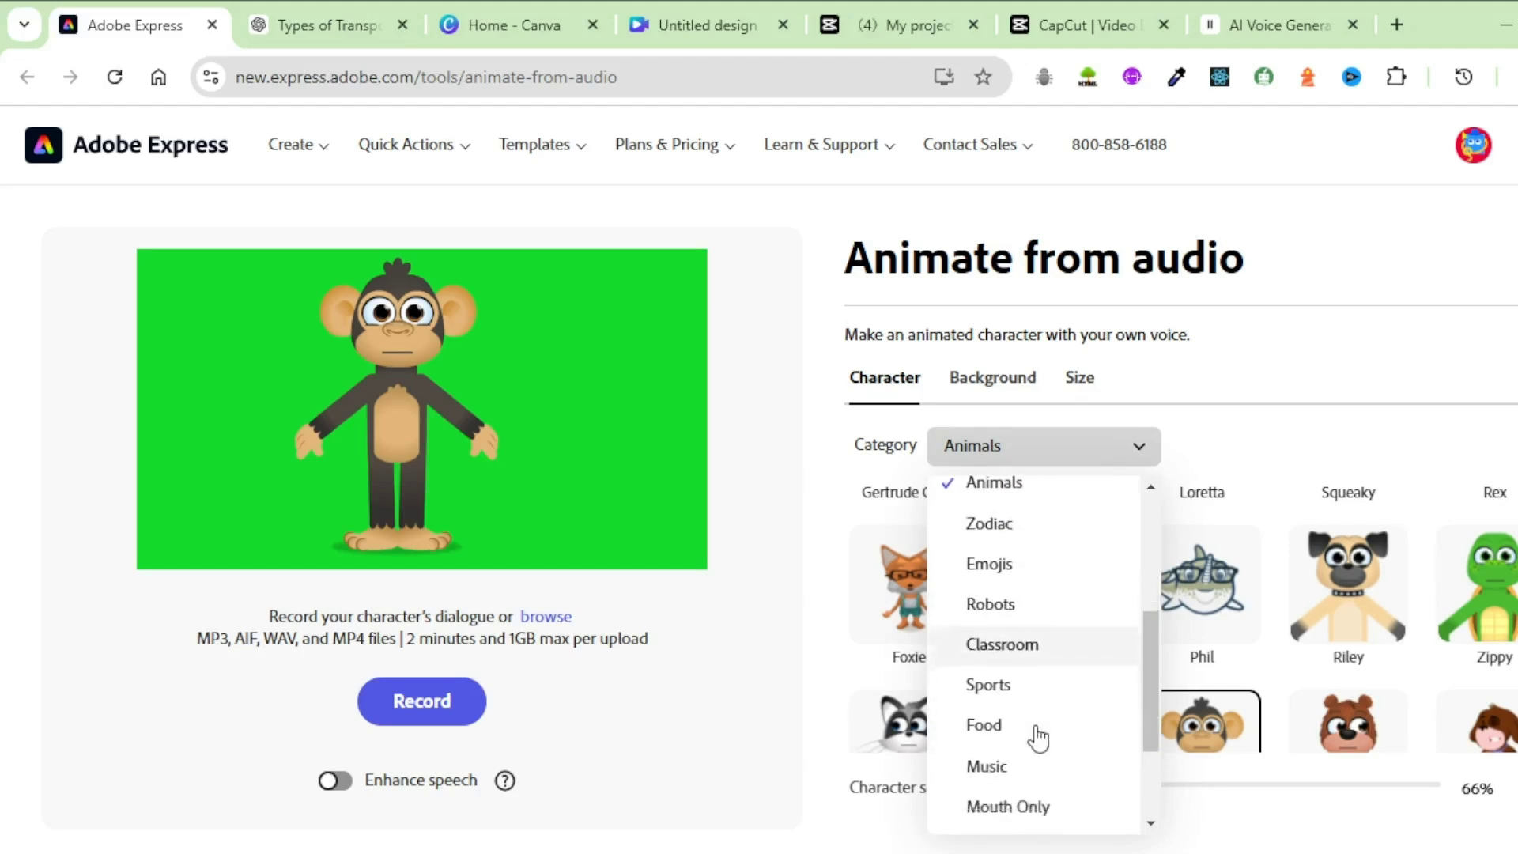
left_click(1241, 431)
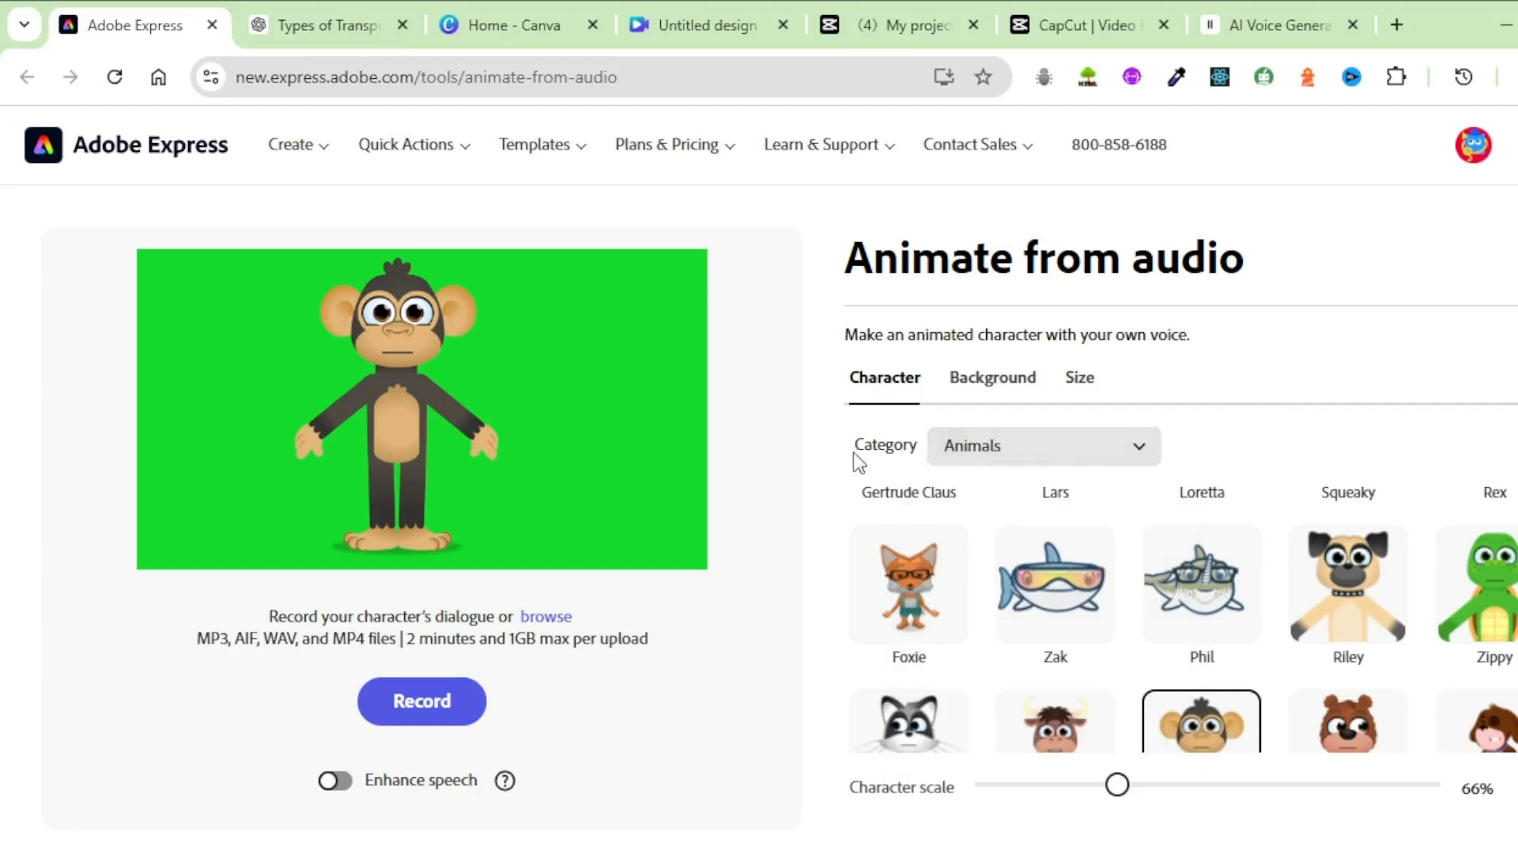
scroll(1301, 637, "down", 3)
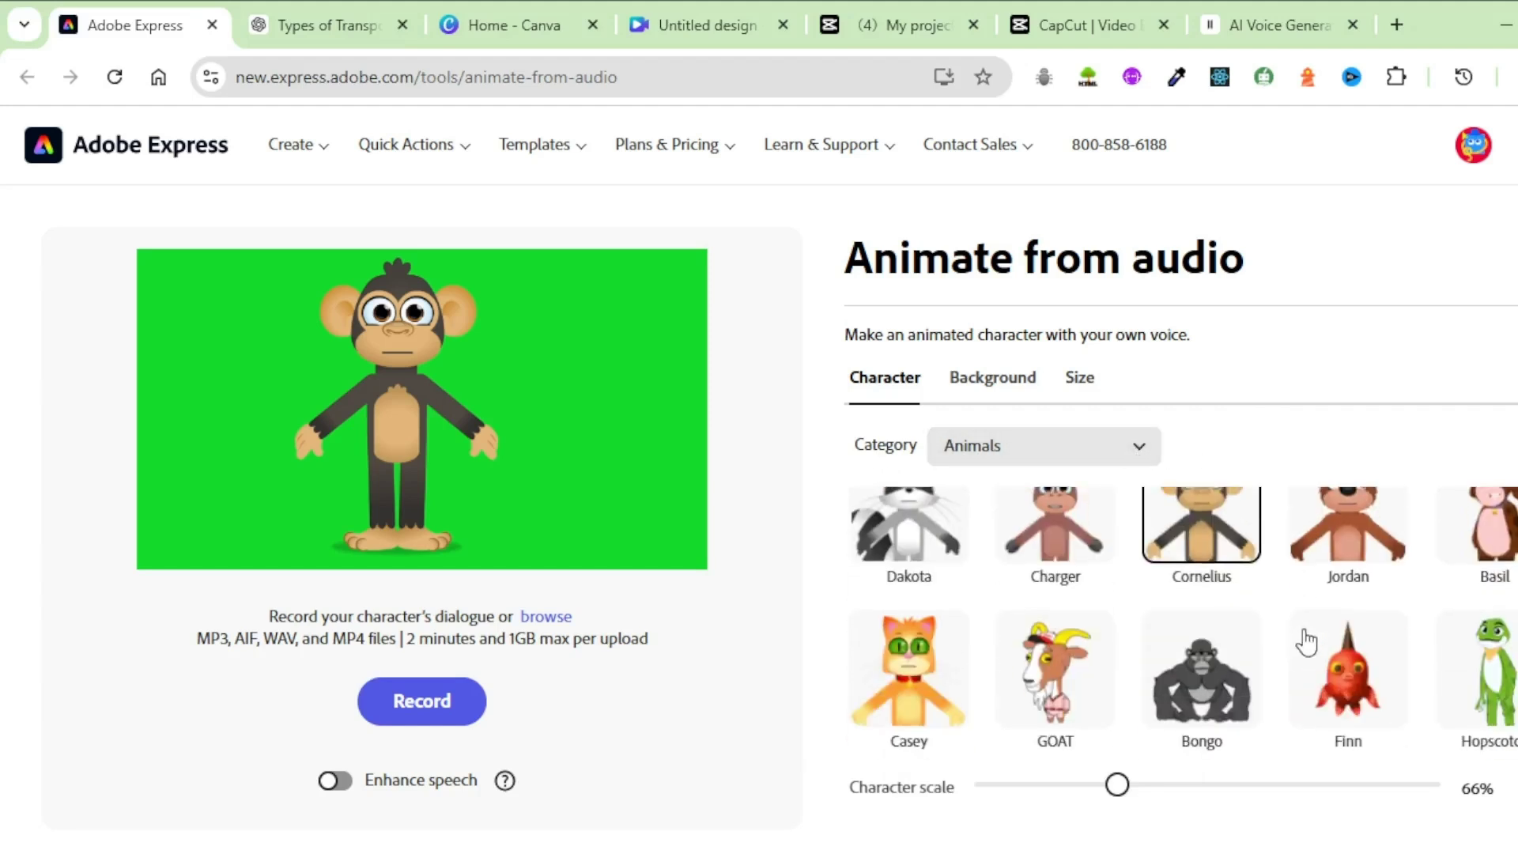
scroll(1264, 625, "up", 1)
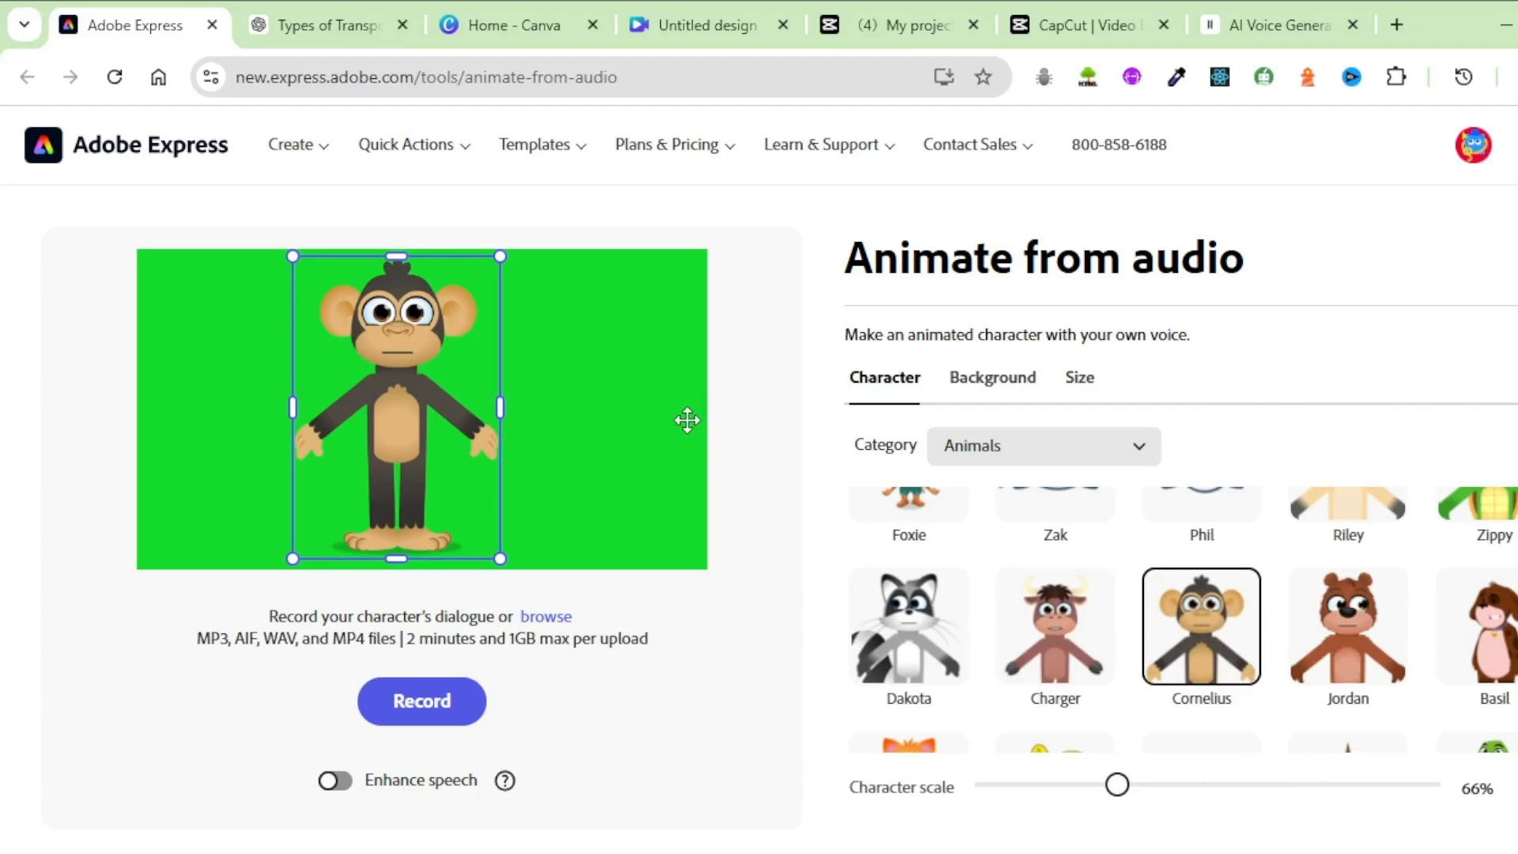
Step: Turn on Enhance speech, upload a speech file for the Cornelius monkey, and preview and download the animated clip
left_click(340, 787)
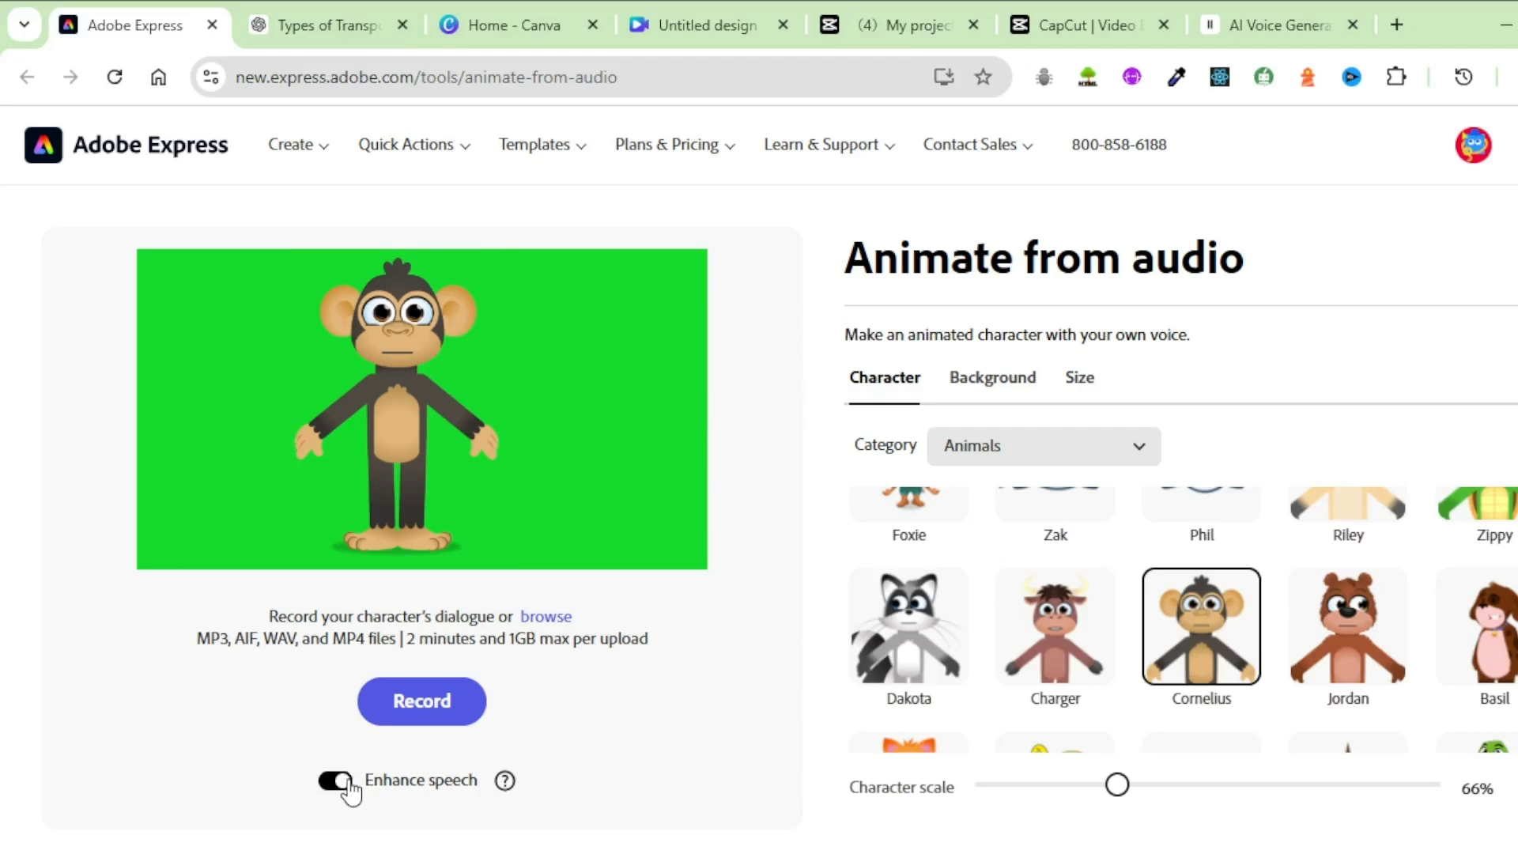
left_click(547, 617)
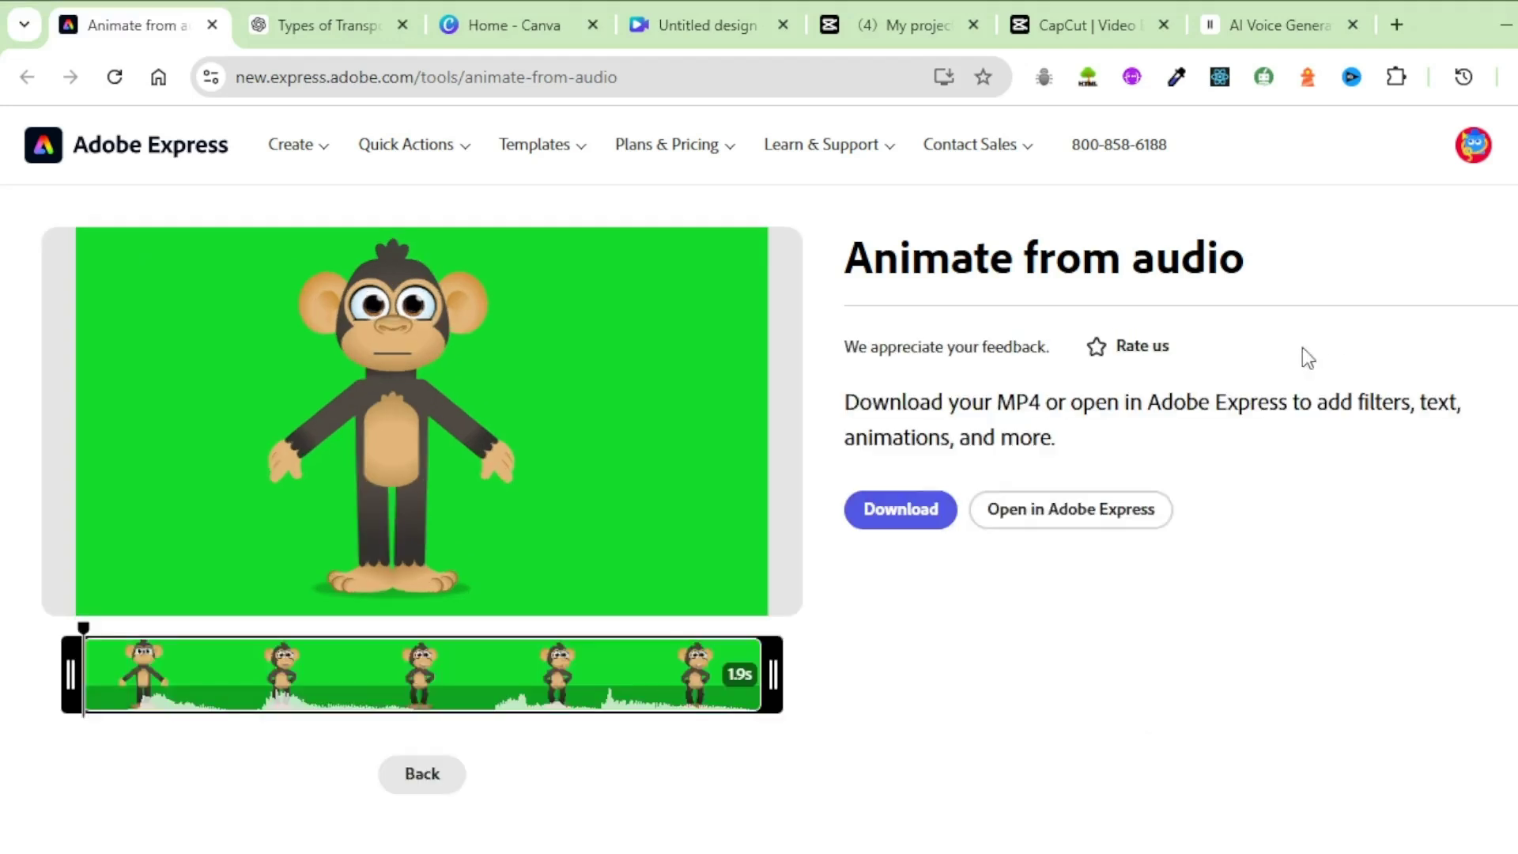
left_click(389, 481)
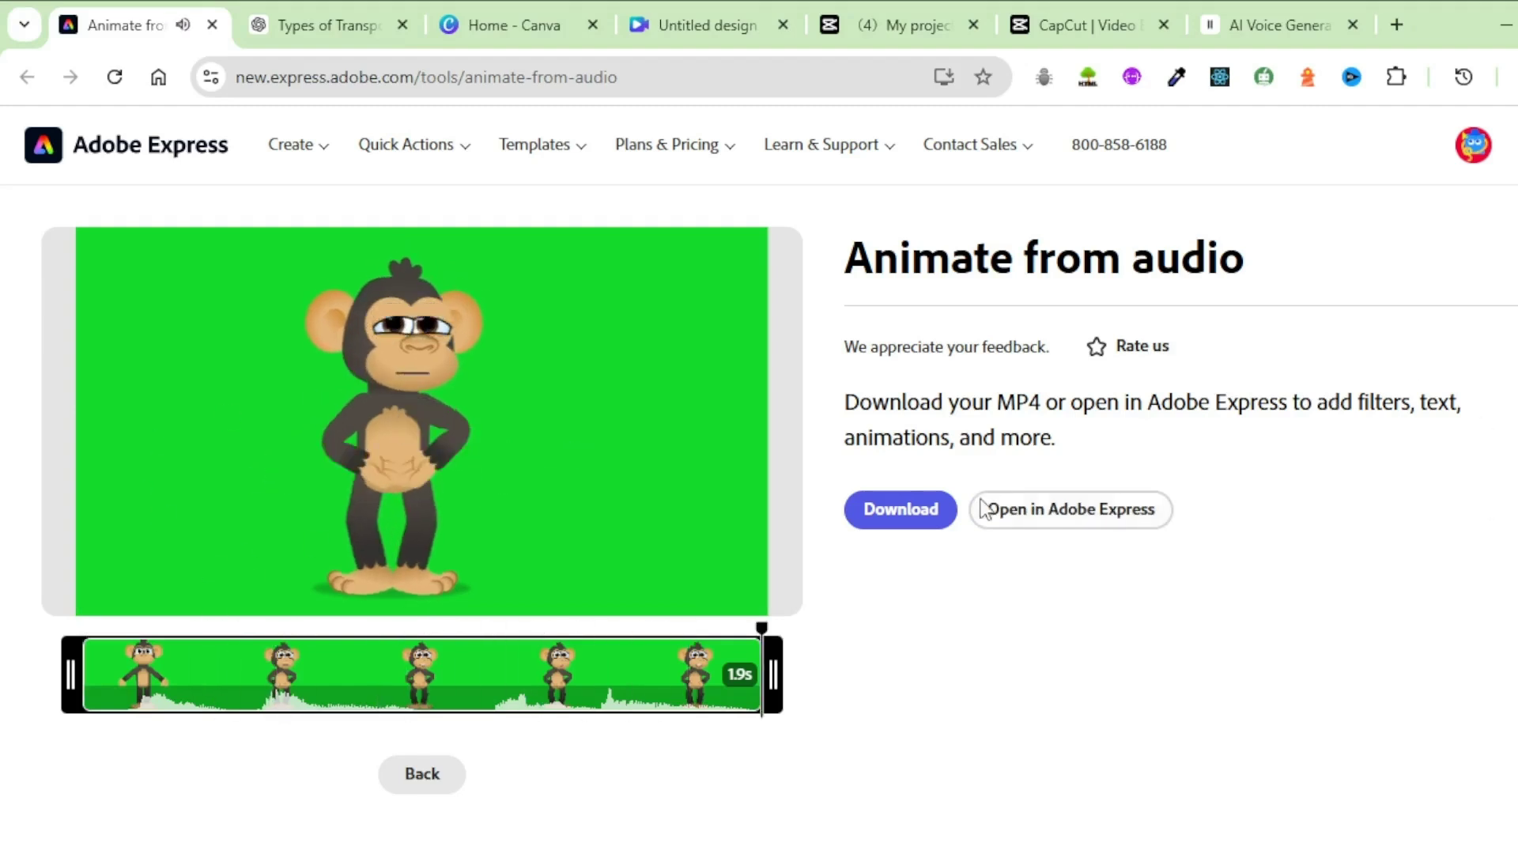
left_click(901, 513)
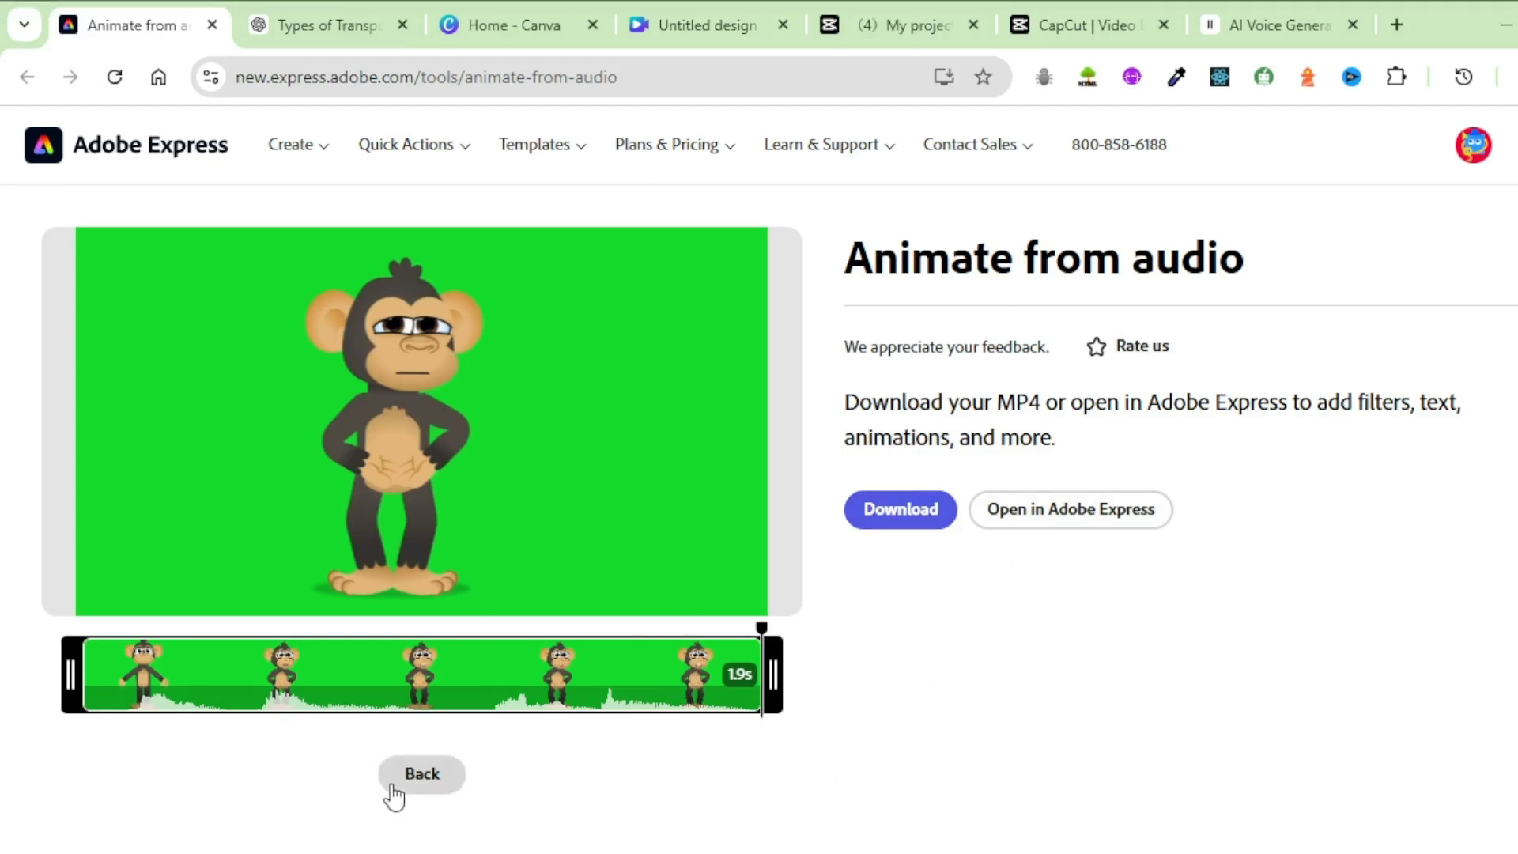
Step: Return to the monkey's animation settings and replace its audio with another speech file
left_click(421, 777)
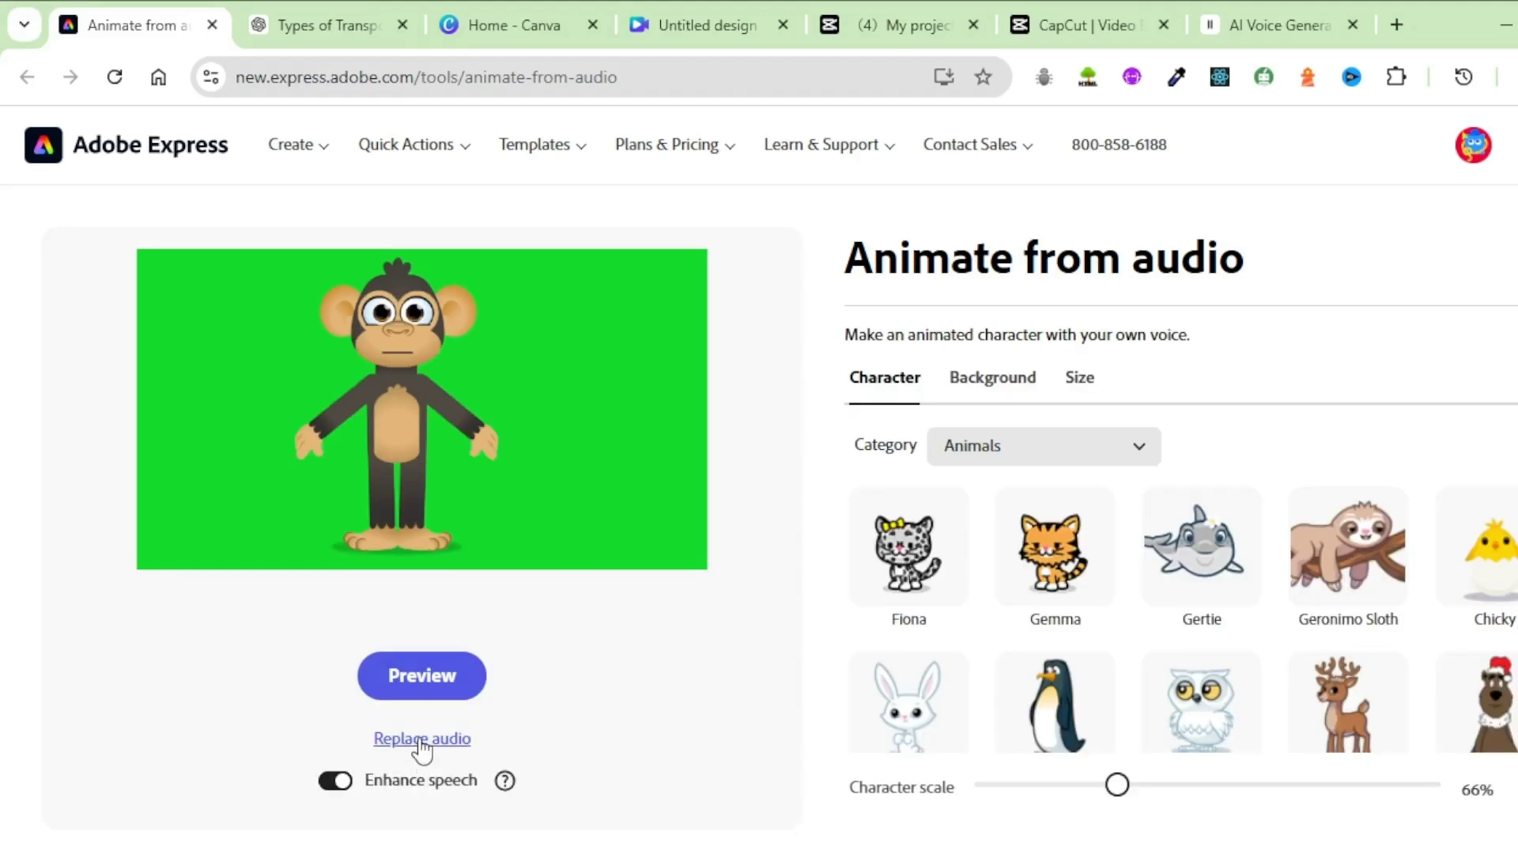
left_click(421, 742)
left_click(548, 618)
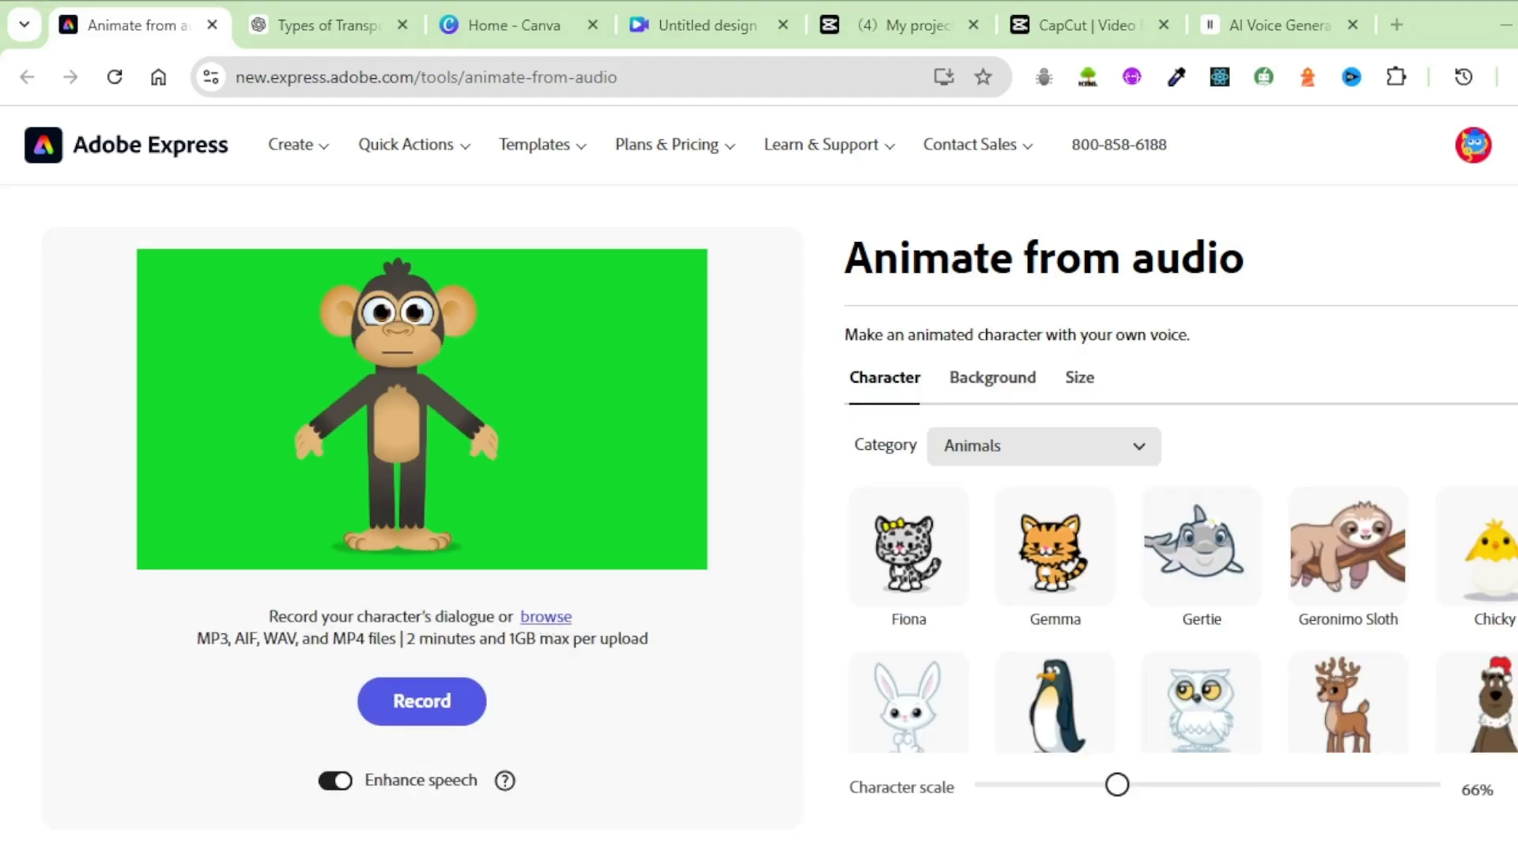
Step: Look through the available backgrounds for the monkey's animation
left_click(992, 377)
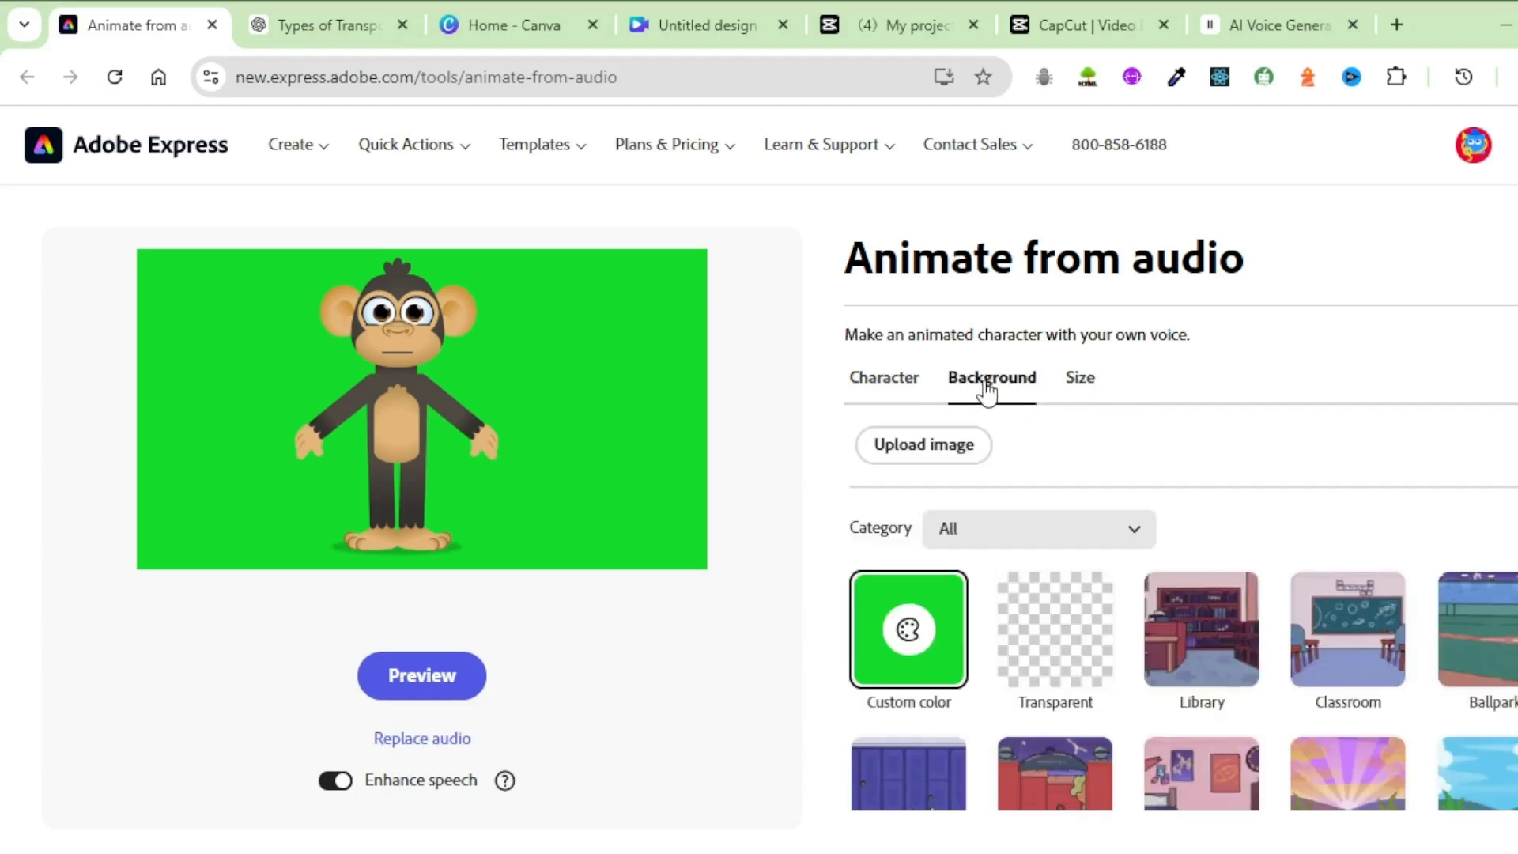
scroll(1094, 474, "down", 3)
scroll(1249, 617, "down", 2)
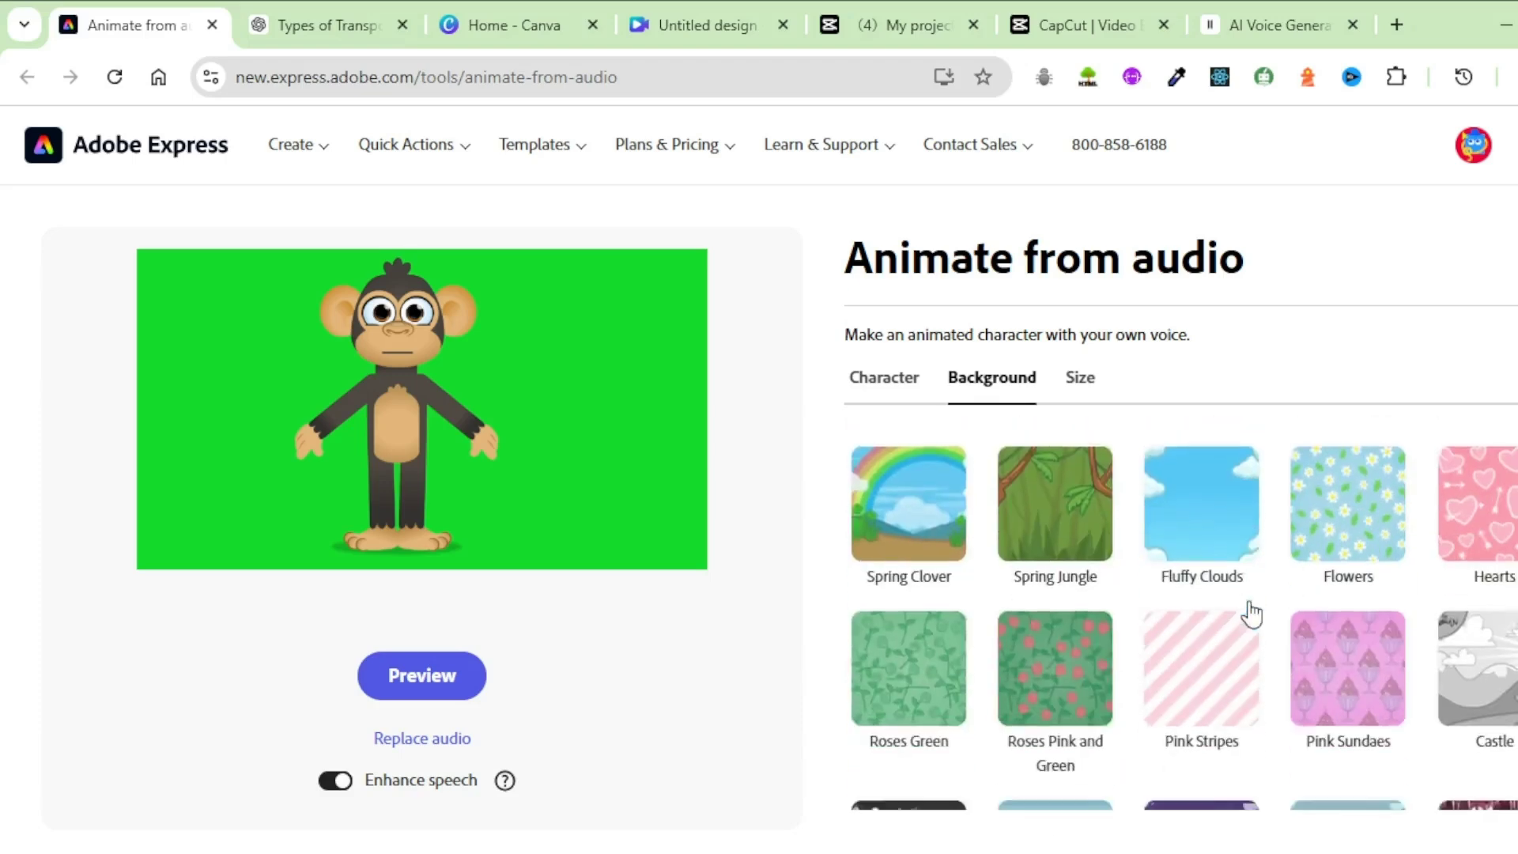
scroll(941, 553, "up", 5)
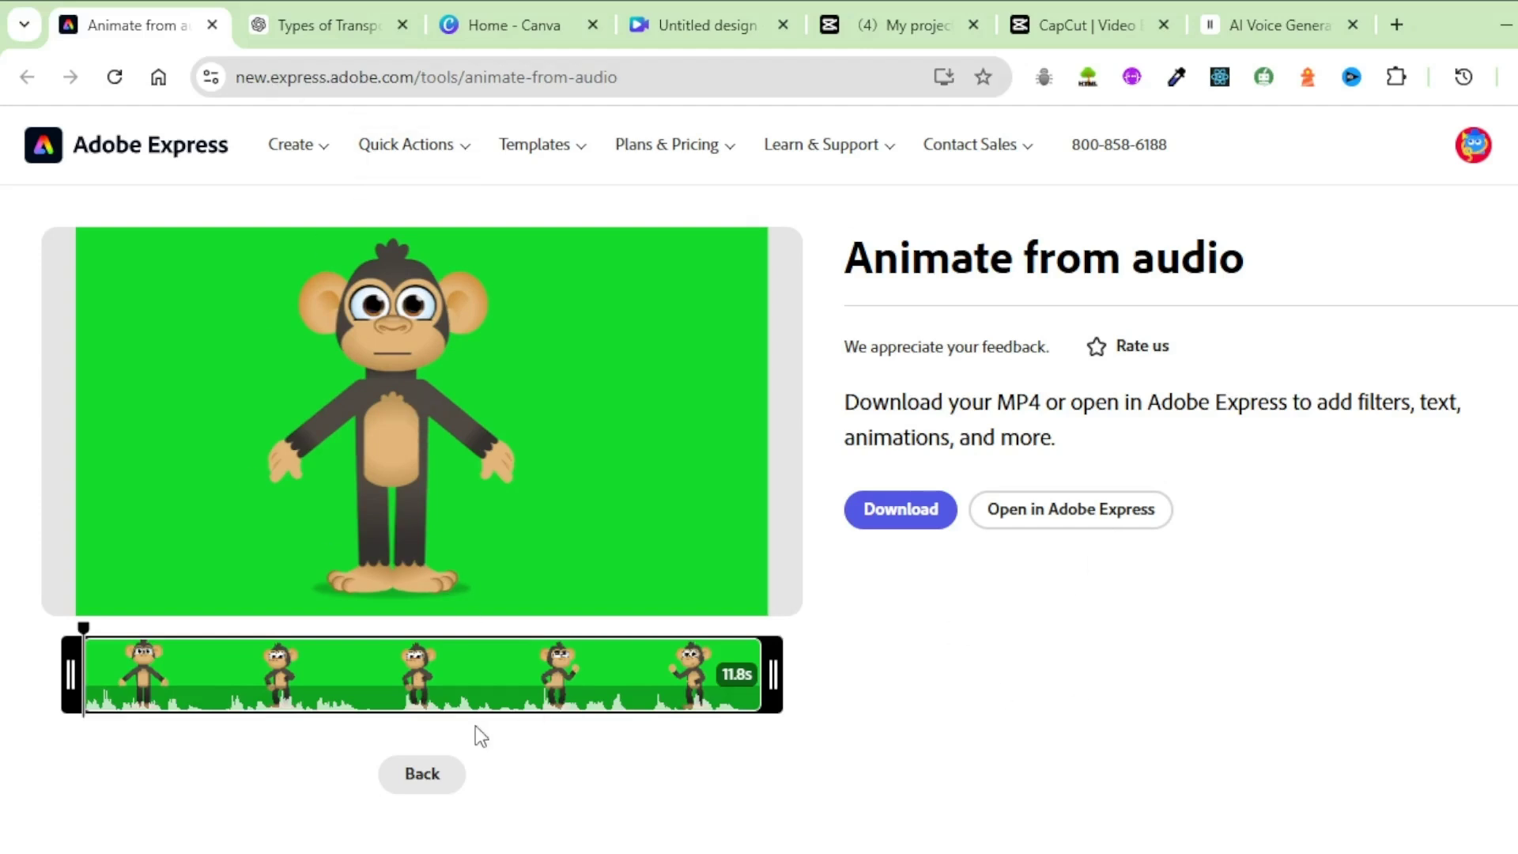
Step: Change the character to the orange cat, preview and download its speech animation, and go back to replace the audio
left_click(422, 773)
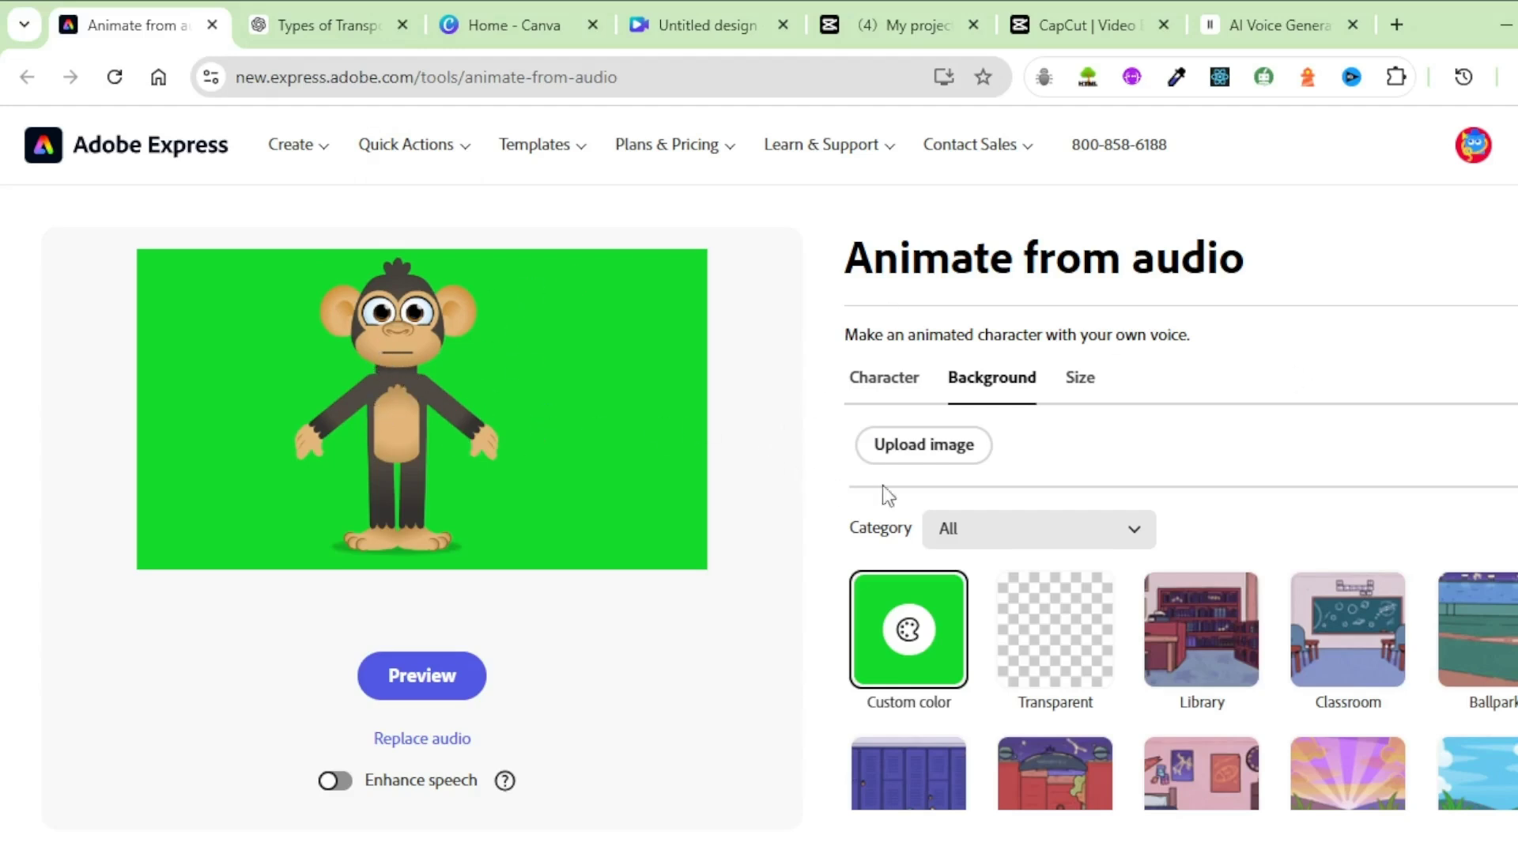
left_click(881, 387)
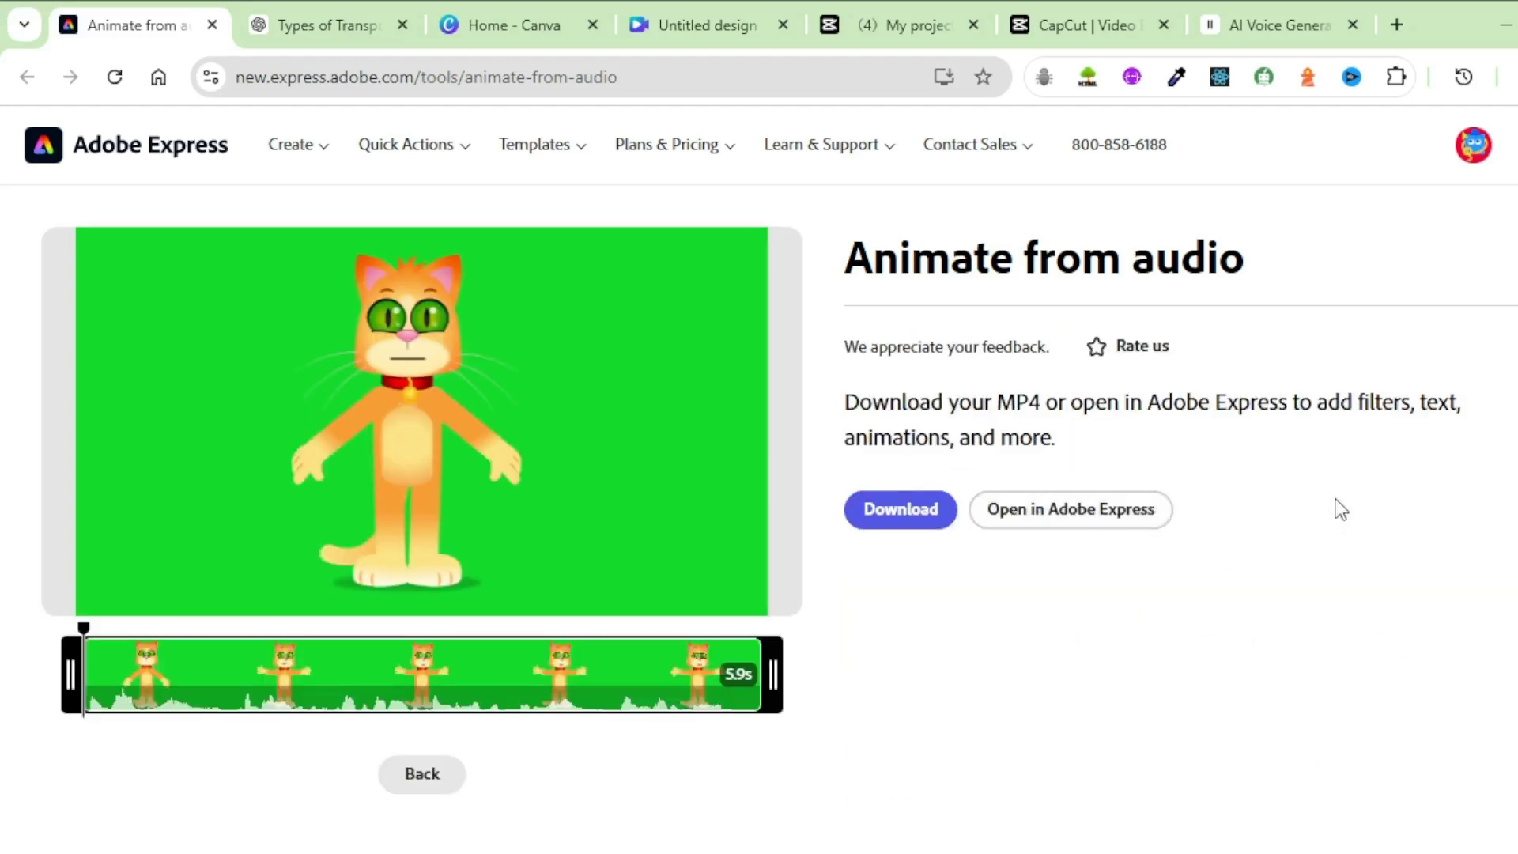
mouse_move(419, 455)
left_click(422, 424)
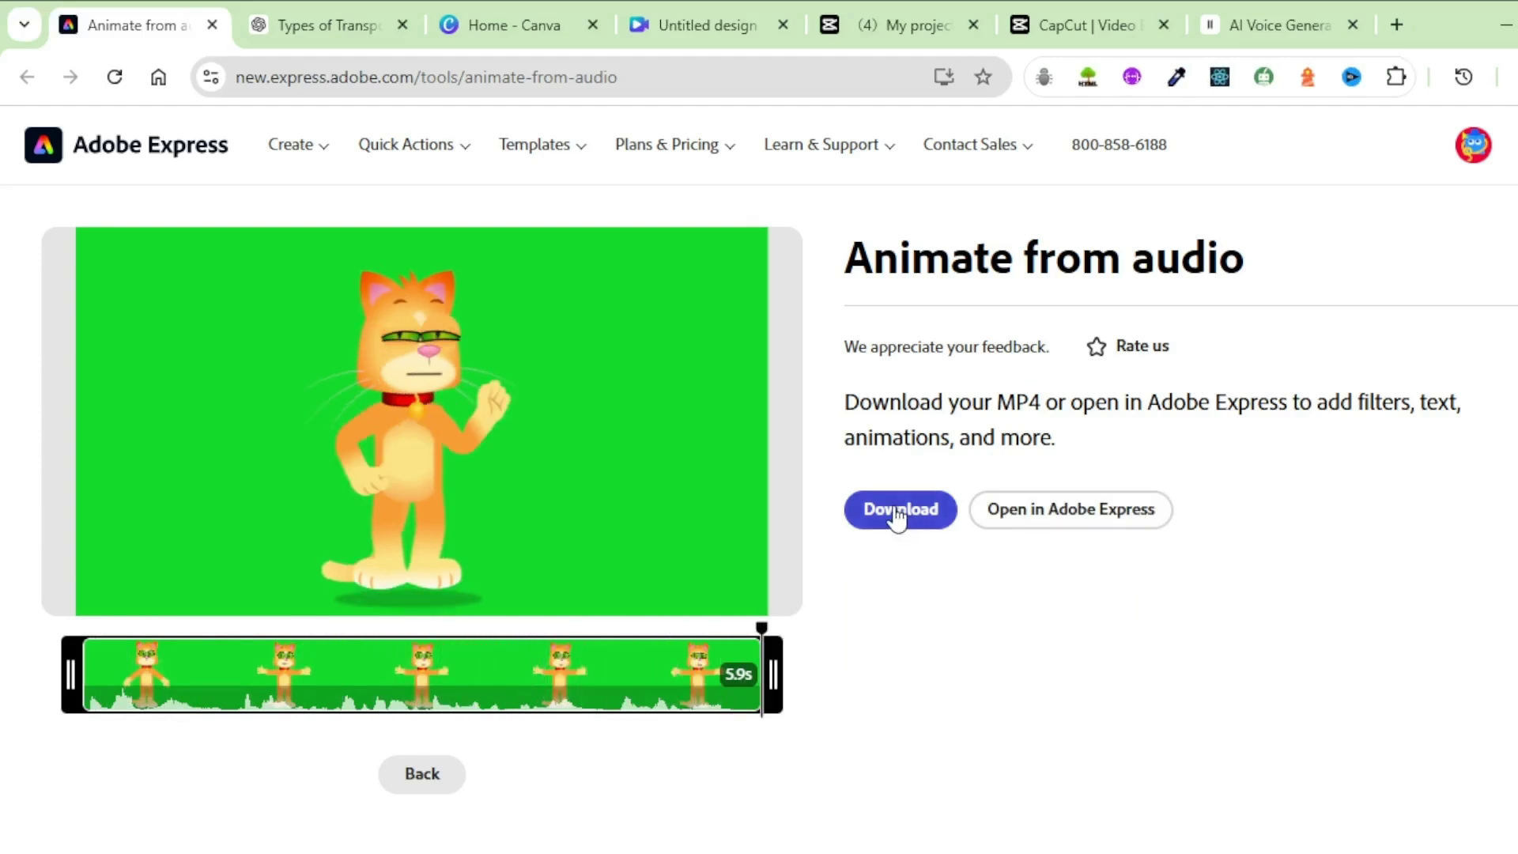
left_click(421, 774)
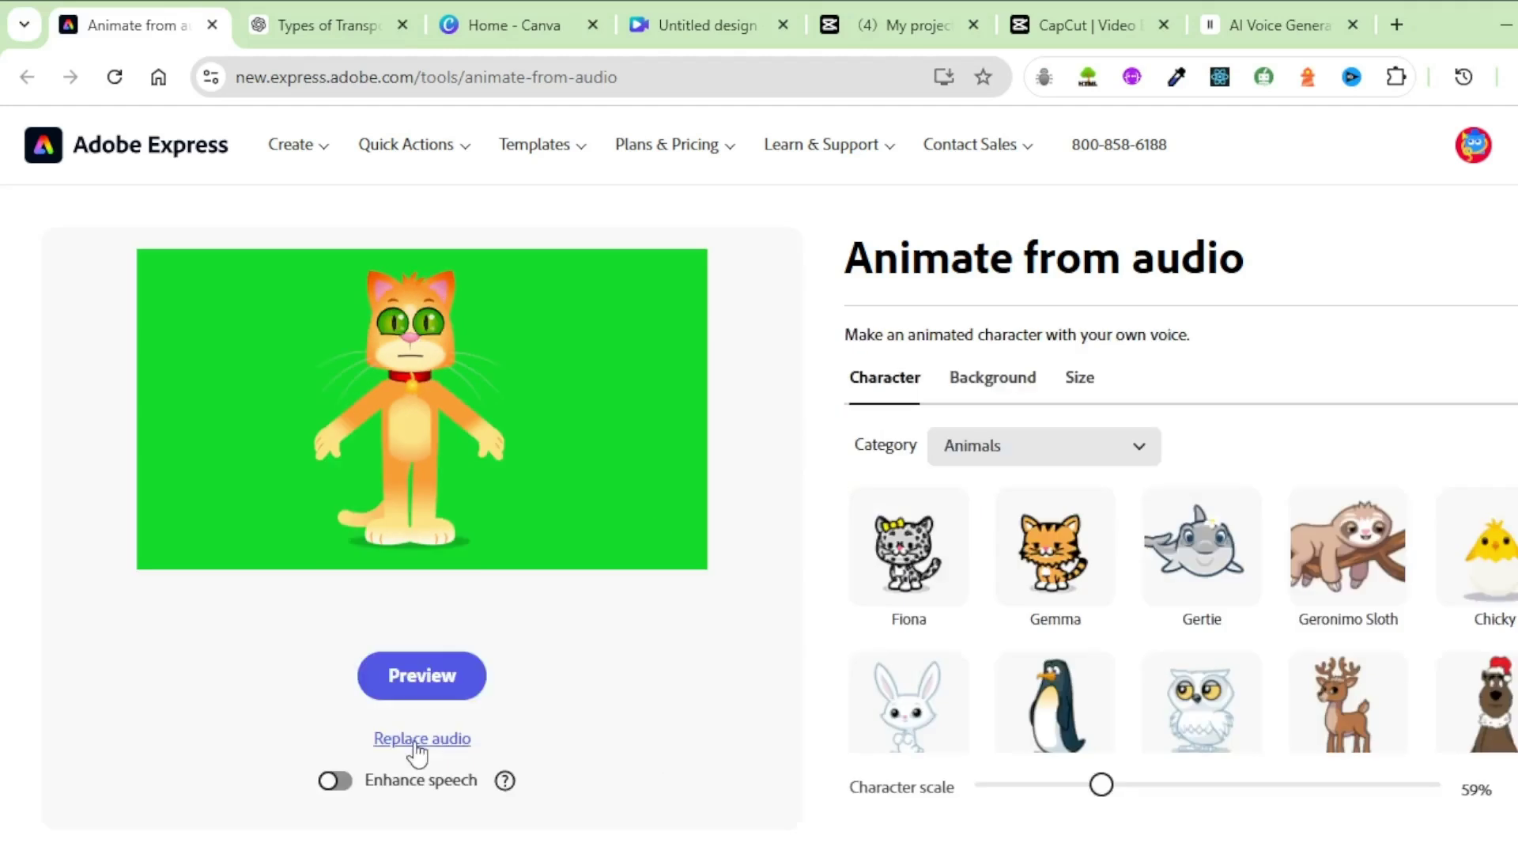
left_click(415, 743)
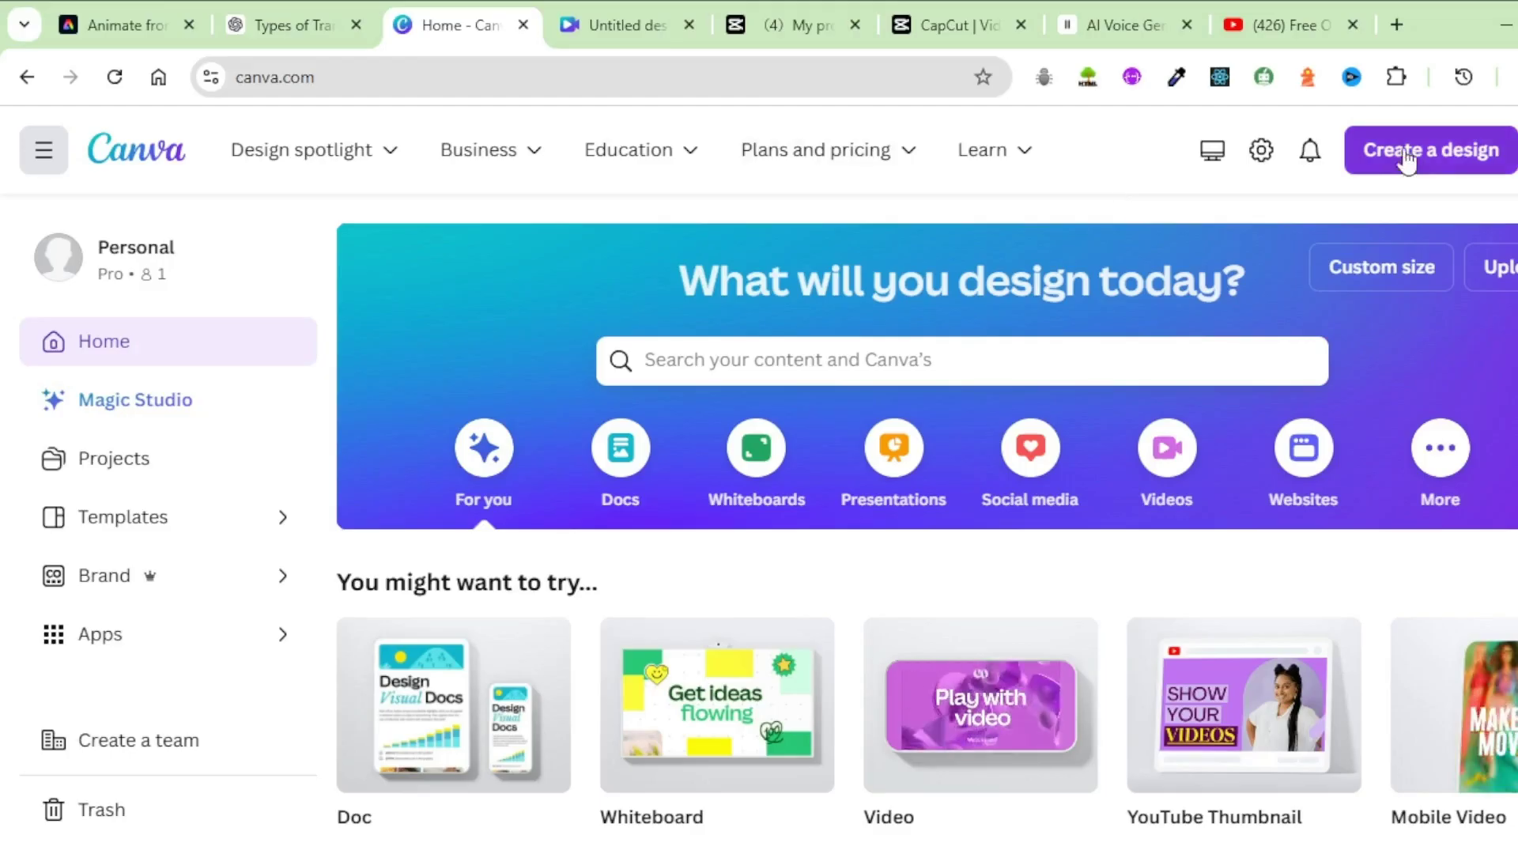
Step: Switch to Canva, create a YouTube video design, and check the Scene 1 prompt in ChatGPT
left_click(1406, 161)
type("youtube")
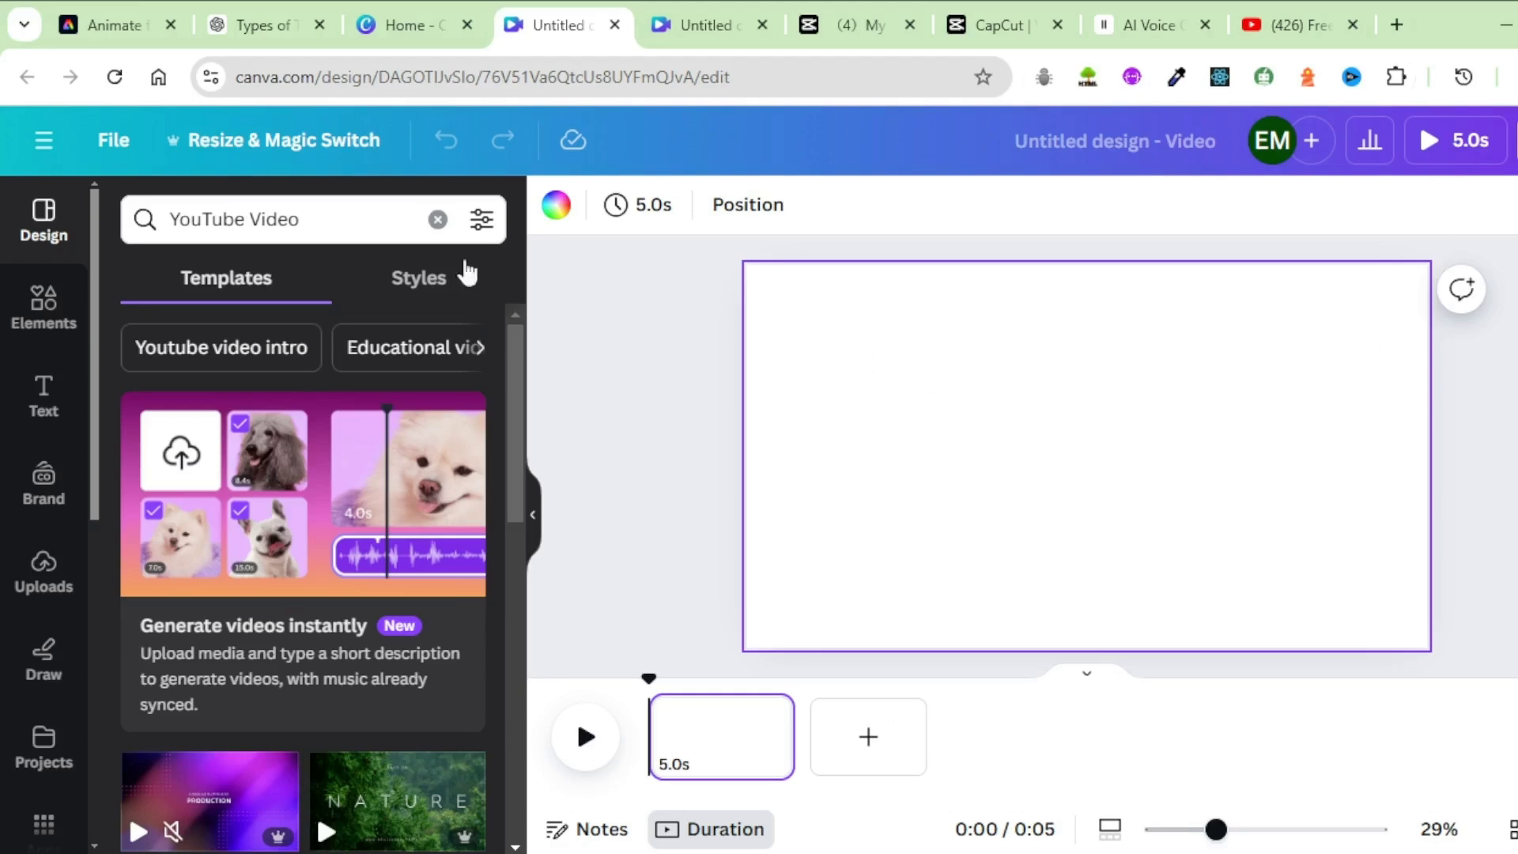
key("ctrl+2")
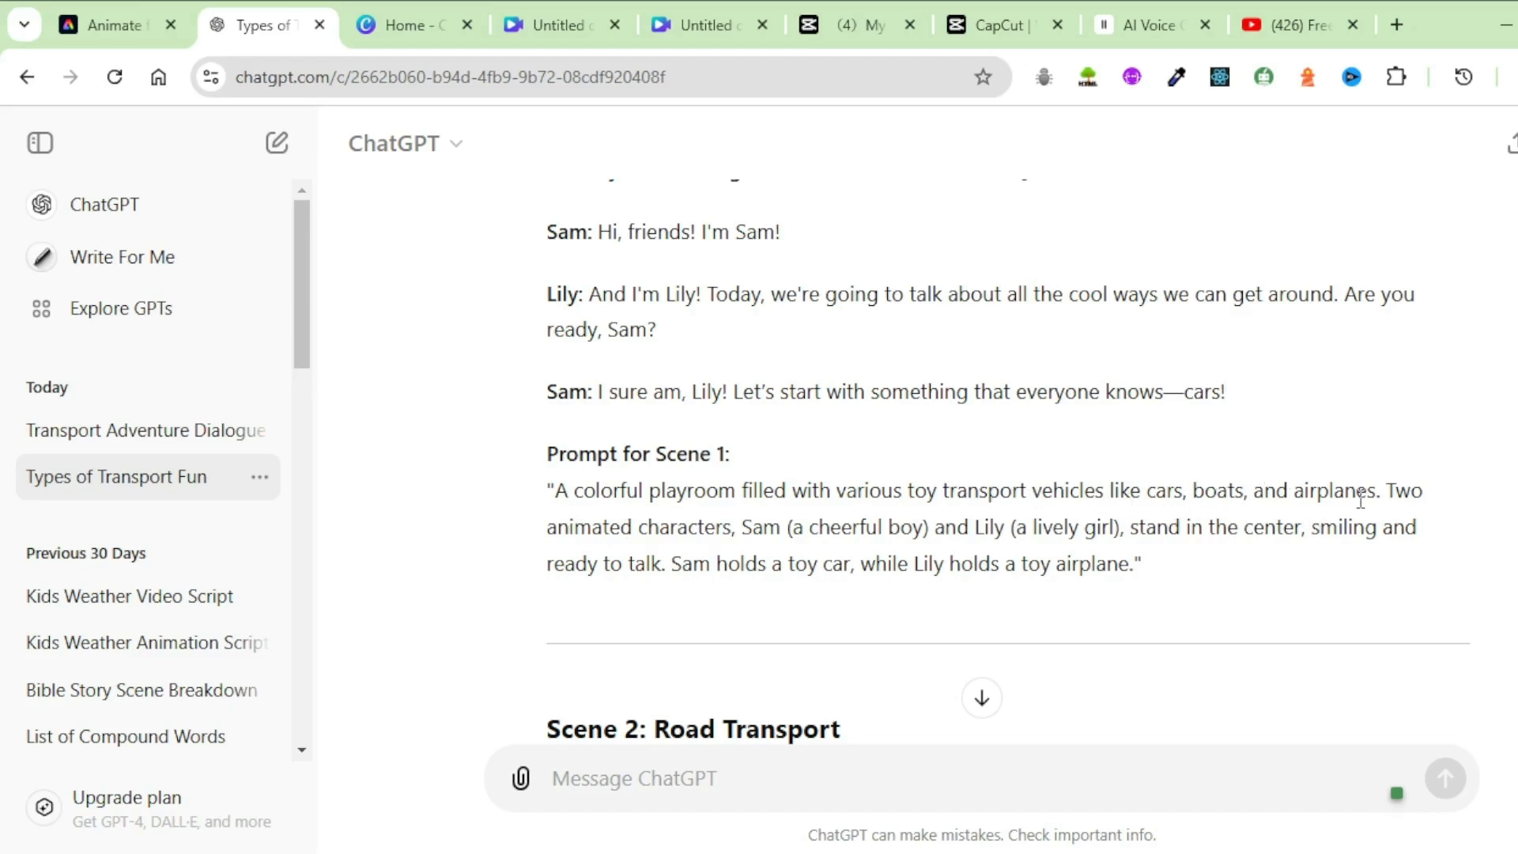
left_click(569, 24)
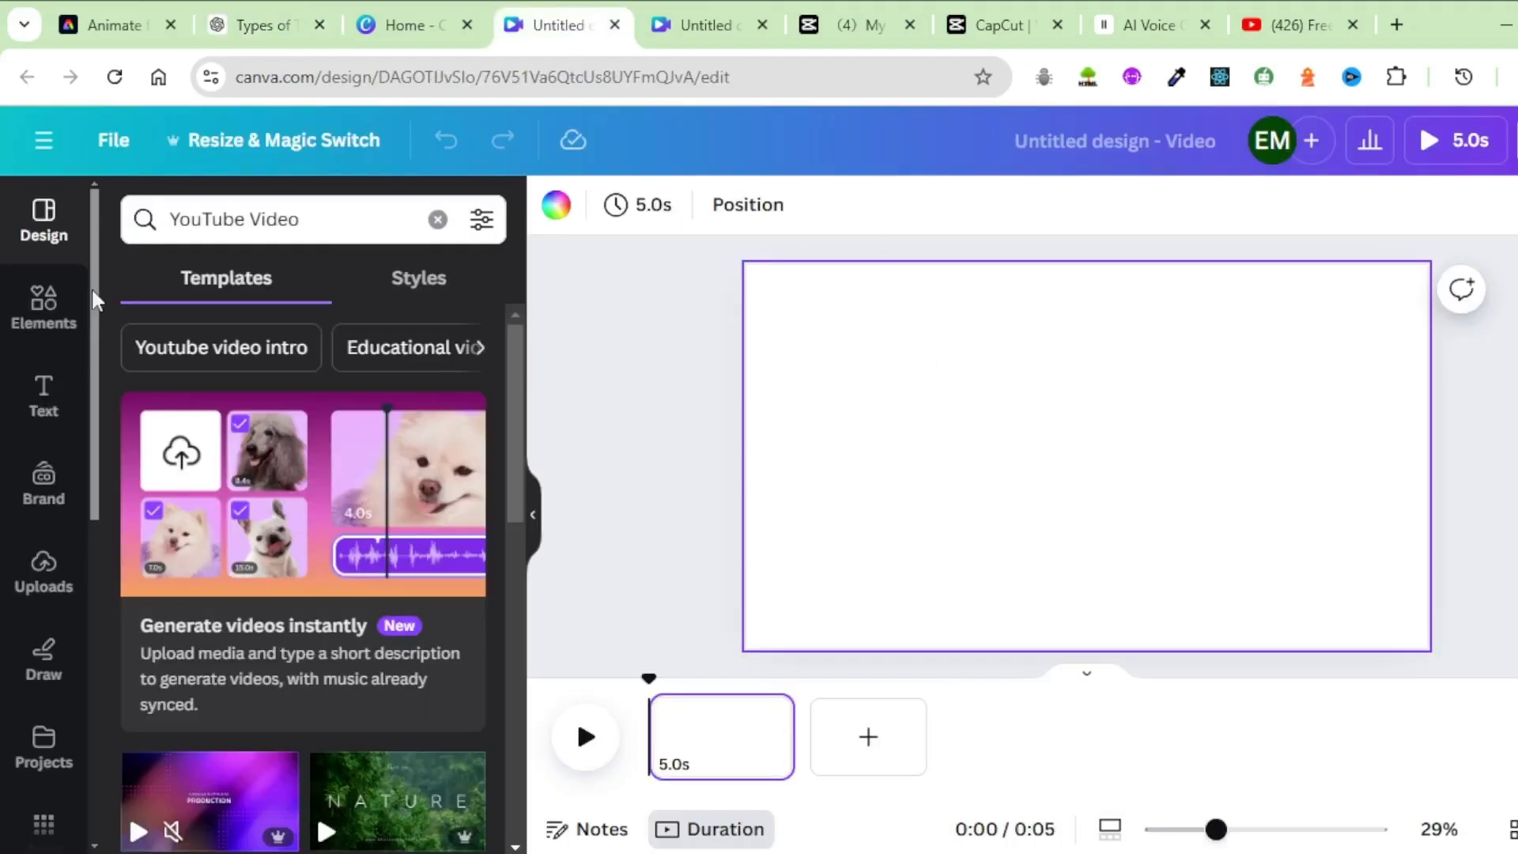
Step: Search the graphics for "colorful playroom background" and set the playroom illustration with the chalkboard and table as the page background
left_click(49, 315)
type("color")
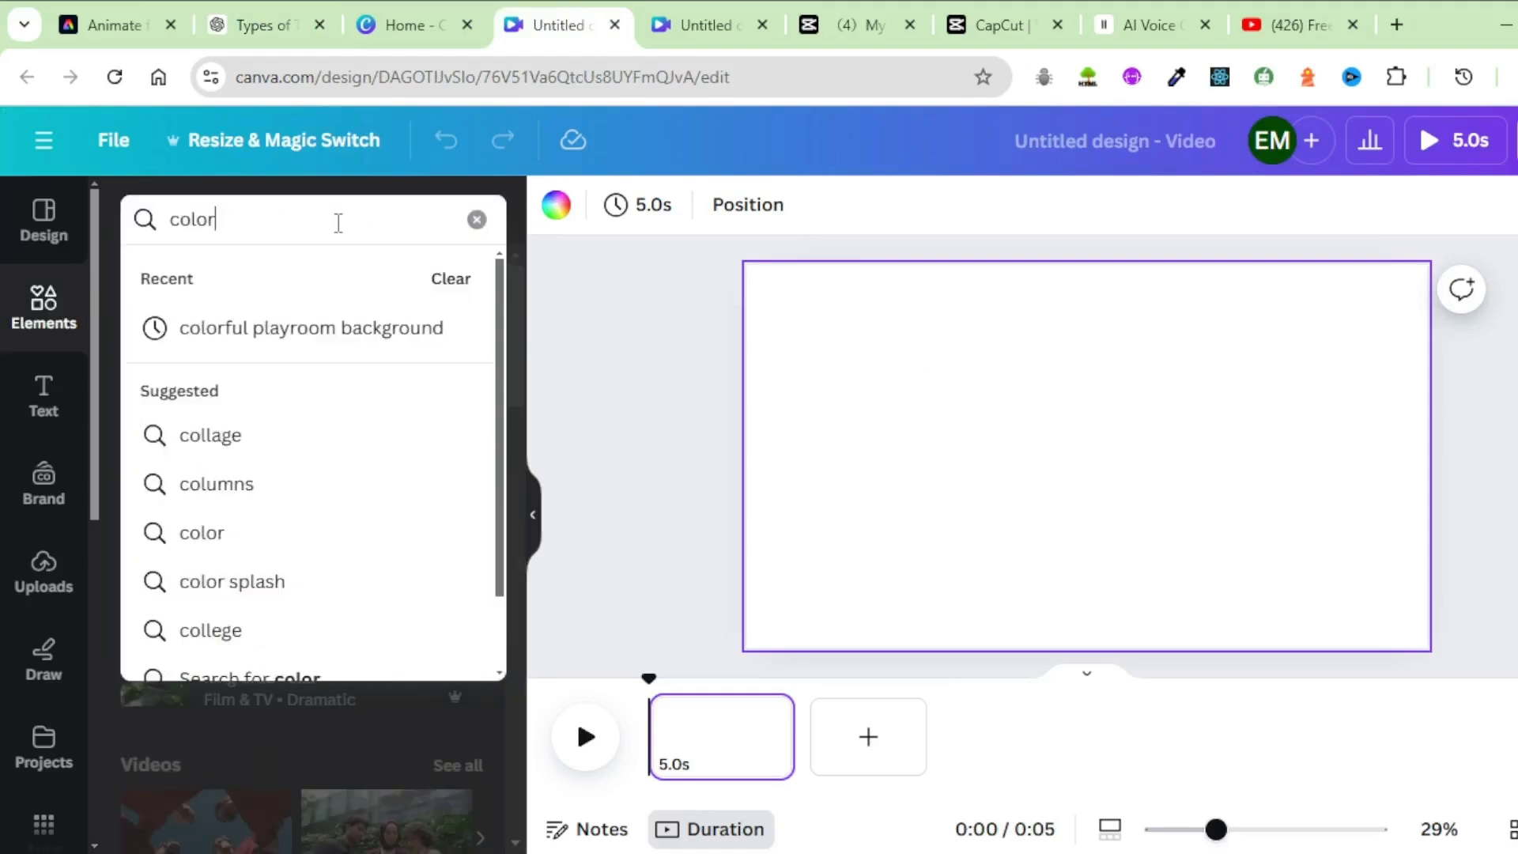
left_click(237, 329)
left_click(210, 283)
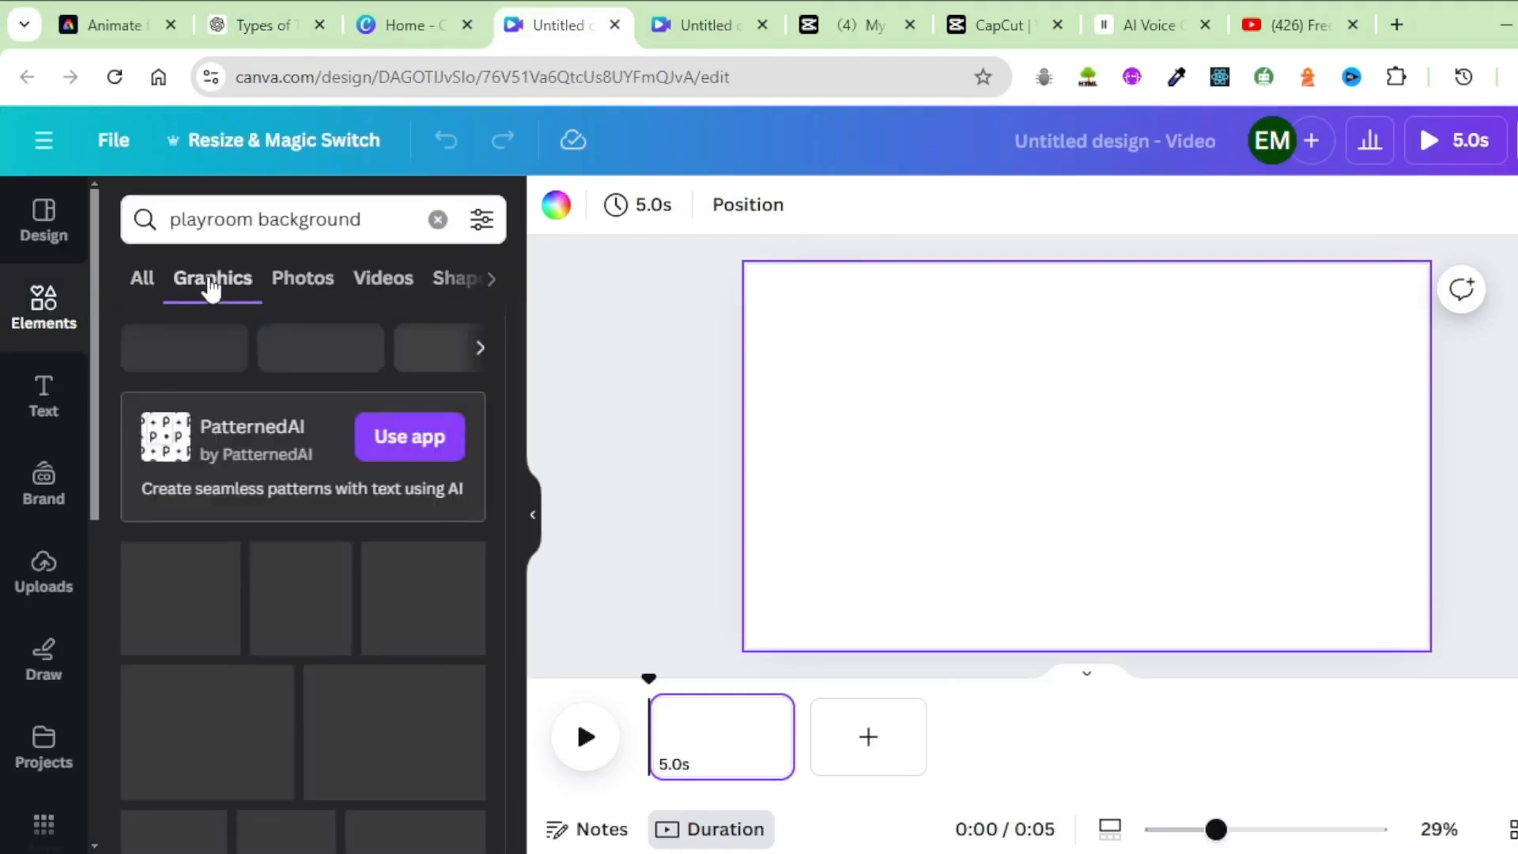
left_click(407, 604)
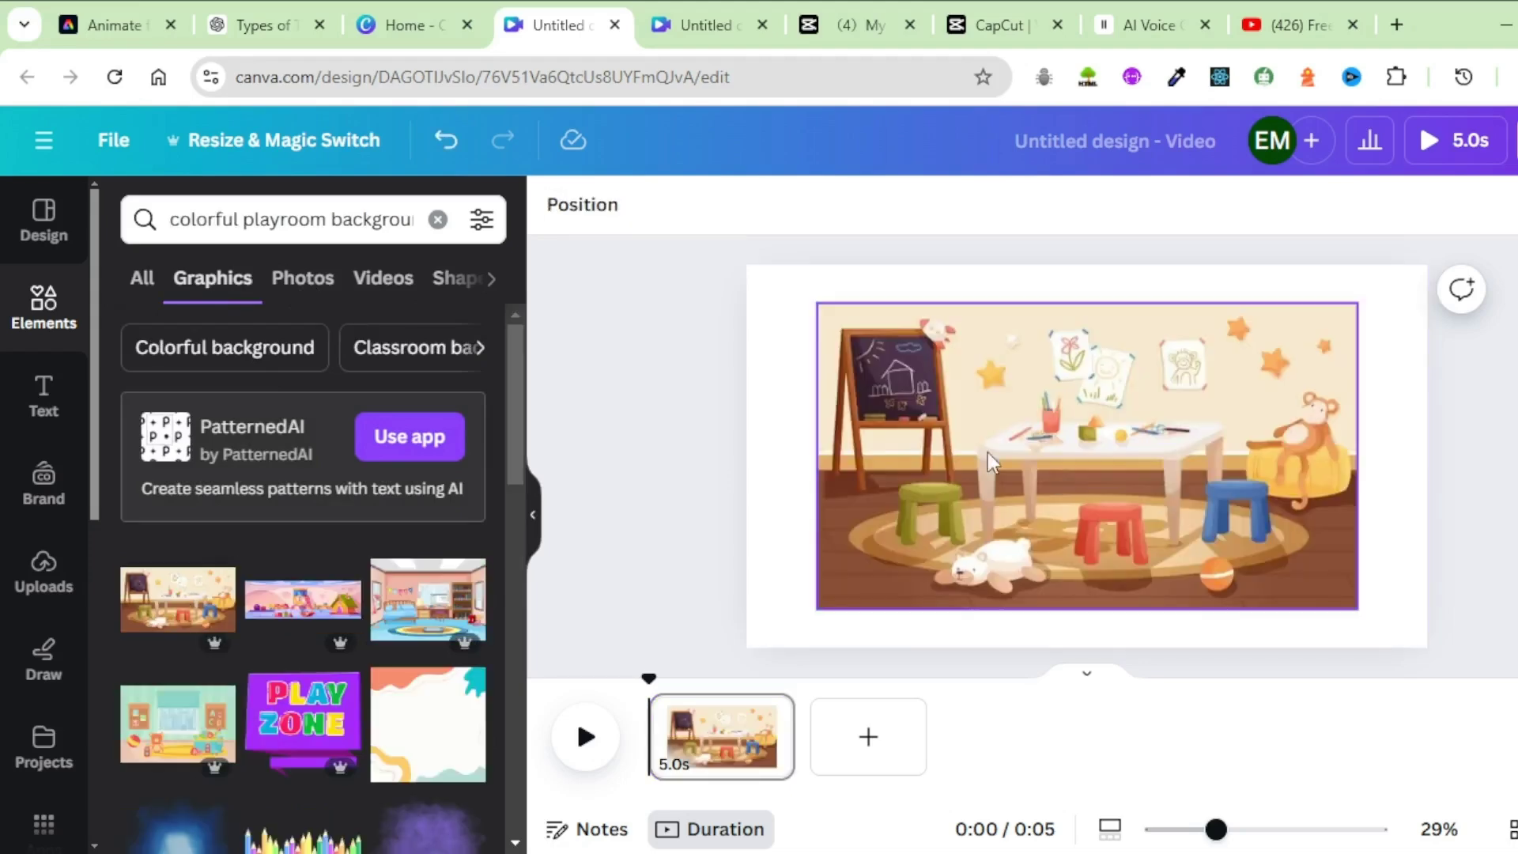
right_click(1024, 423)
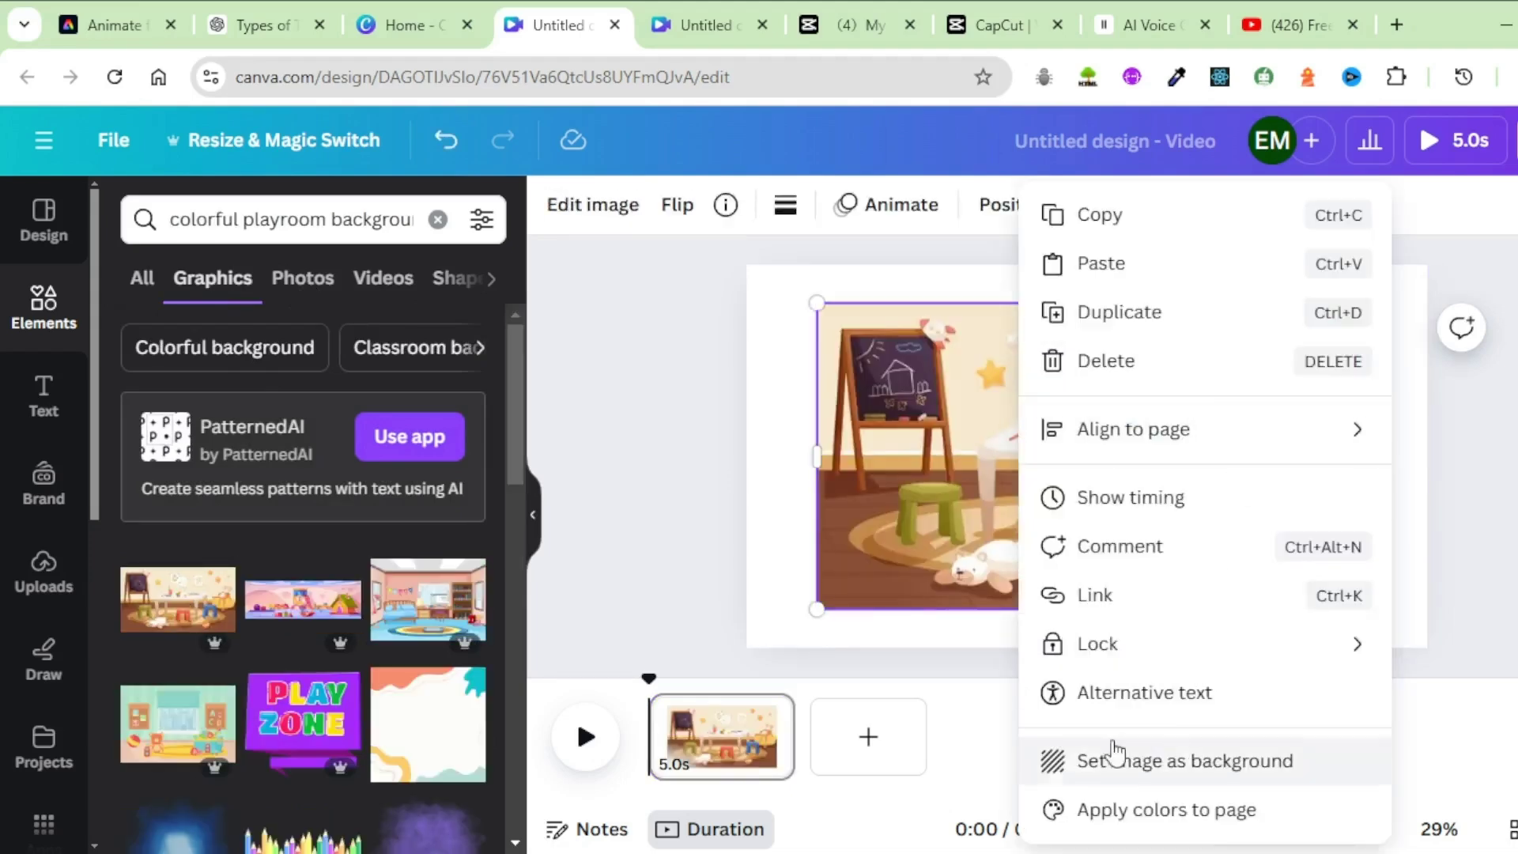
left_click(1124, 763)
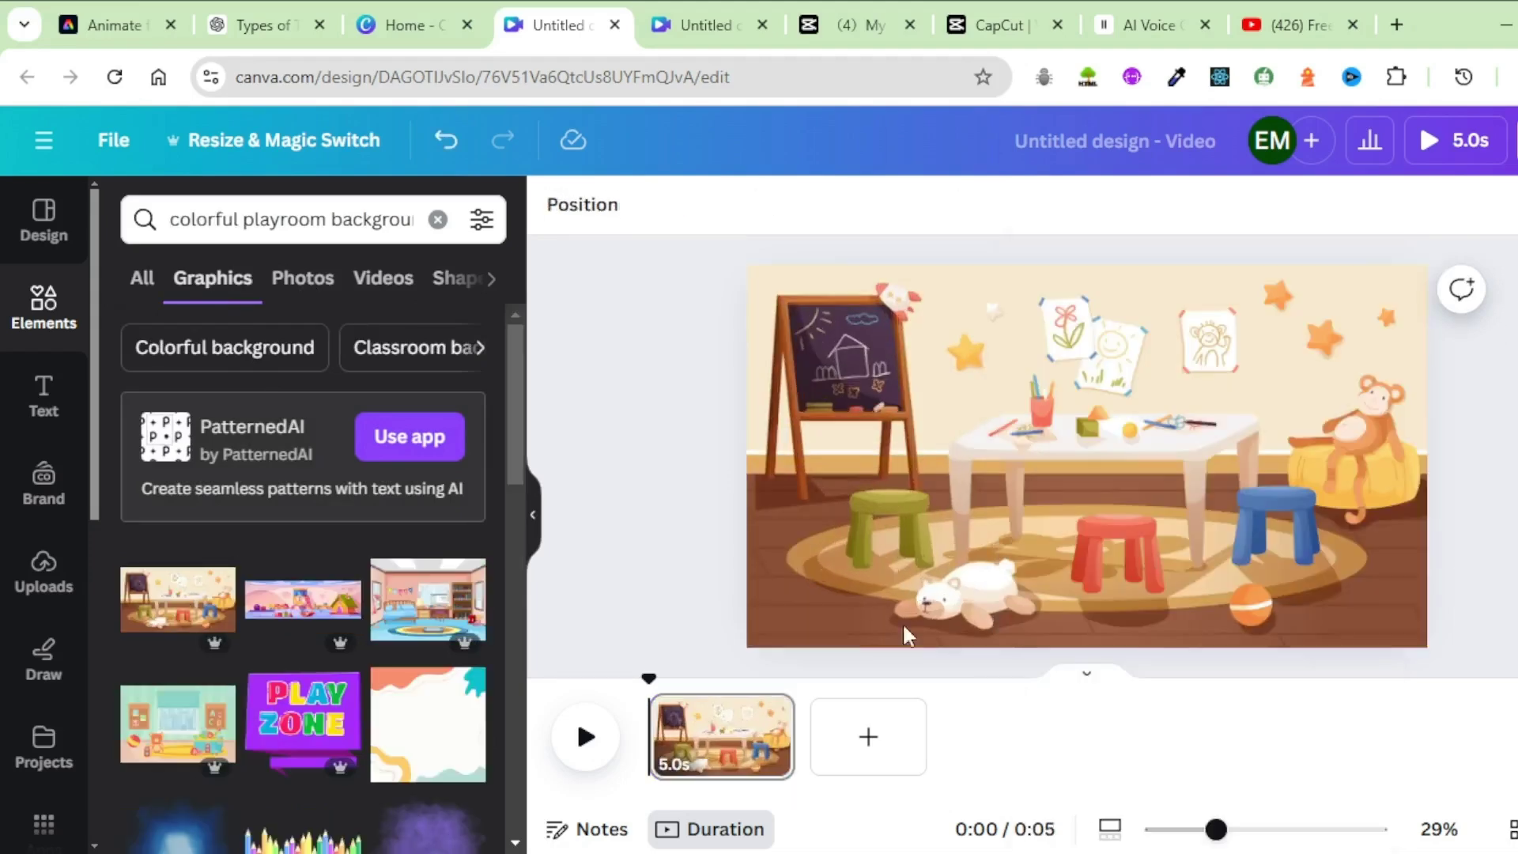
Step: Recheck the Scene 1 prompt in ChatGPT, and add a reduced red toy car graphic on the playroom floor before the red stool
left_click(250, 32)
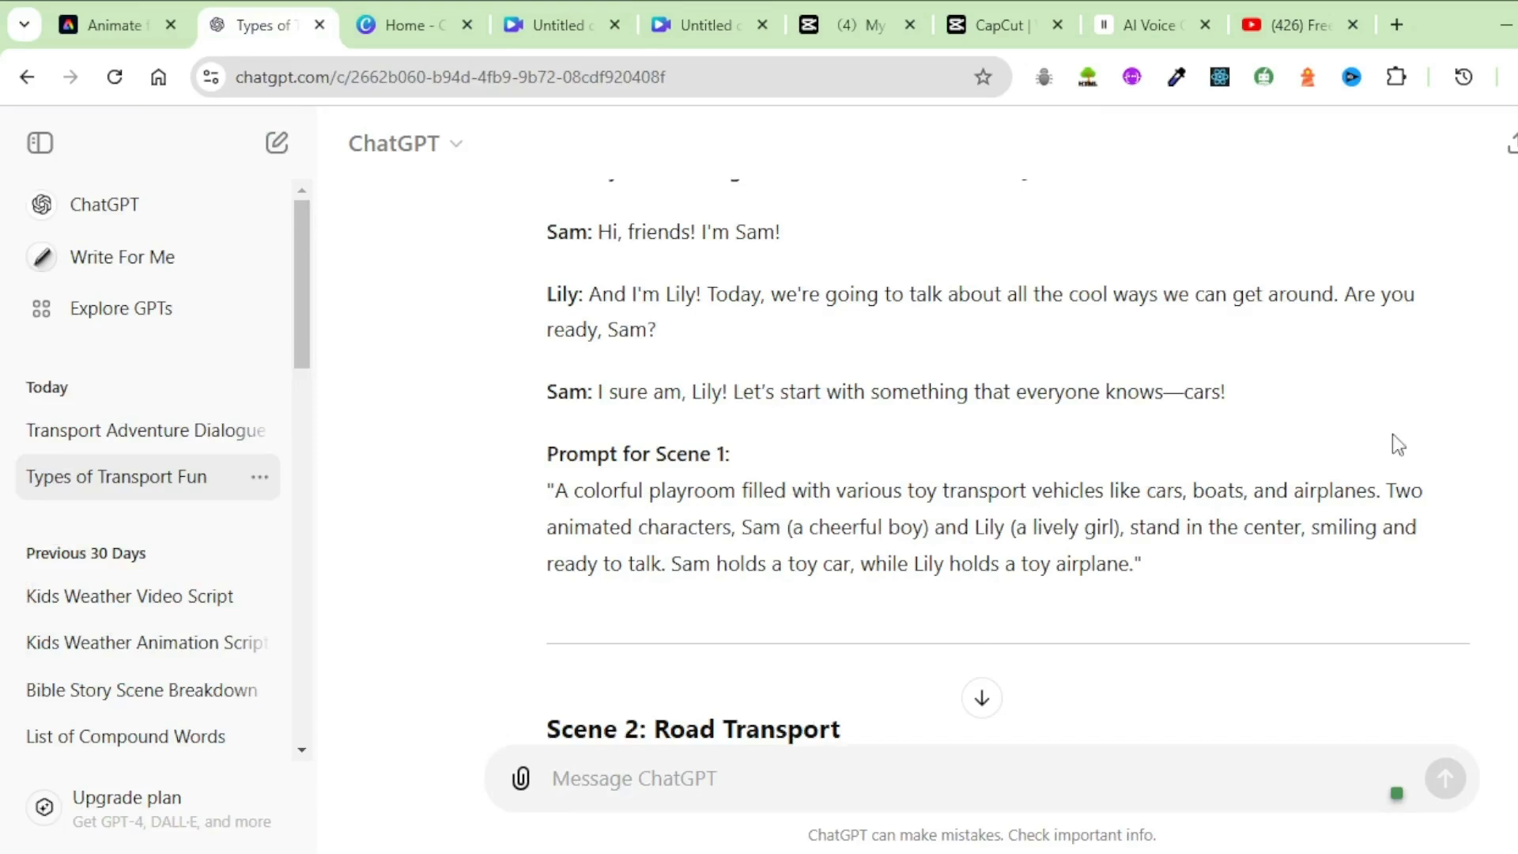
left_click(552, 27)
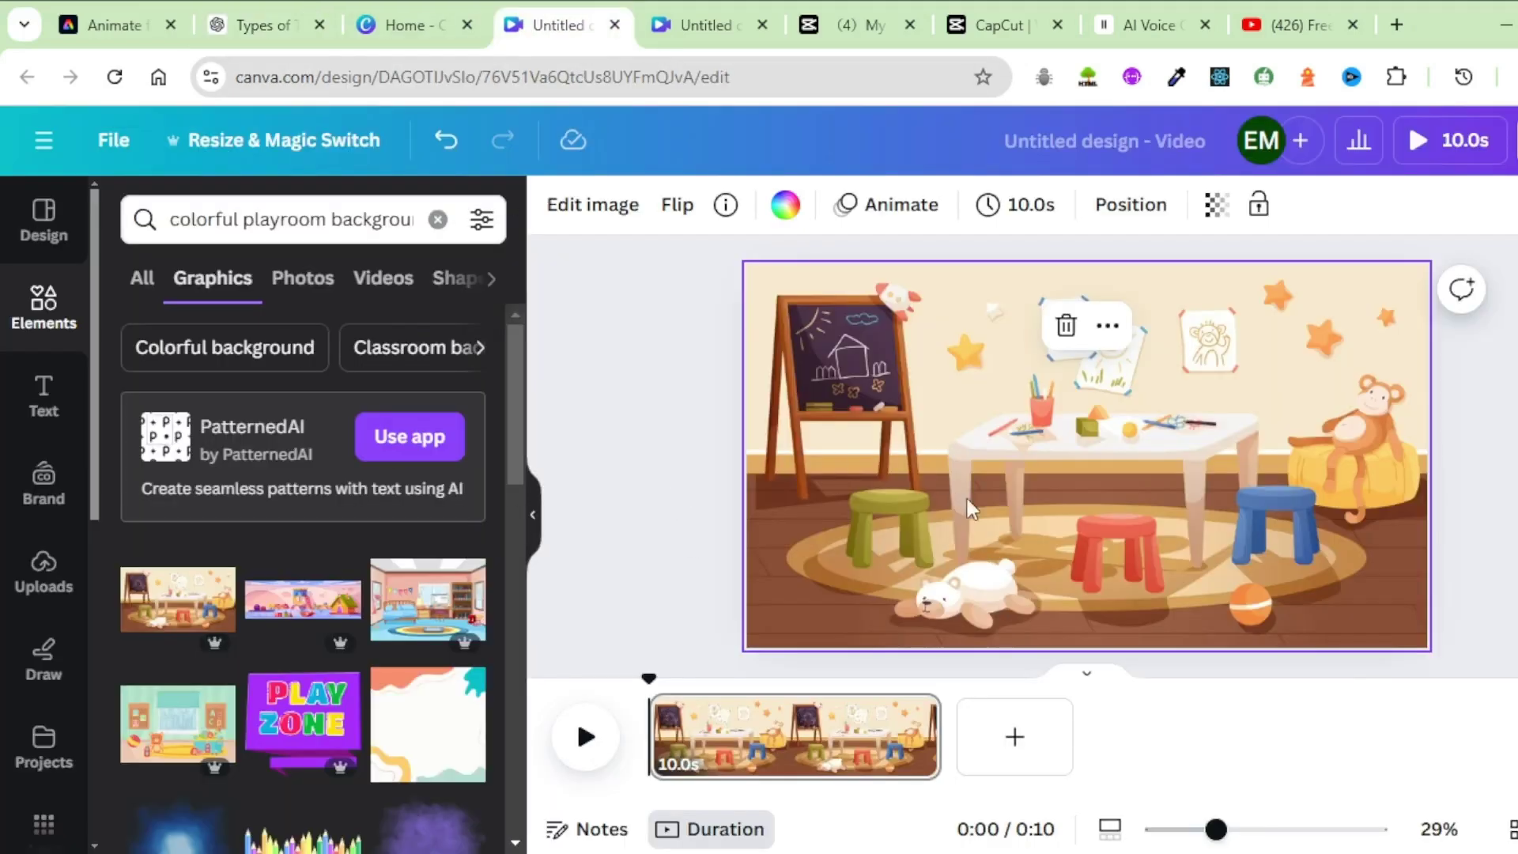
left_click(283, 215)
type("toy cars")
key("Return")
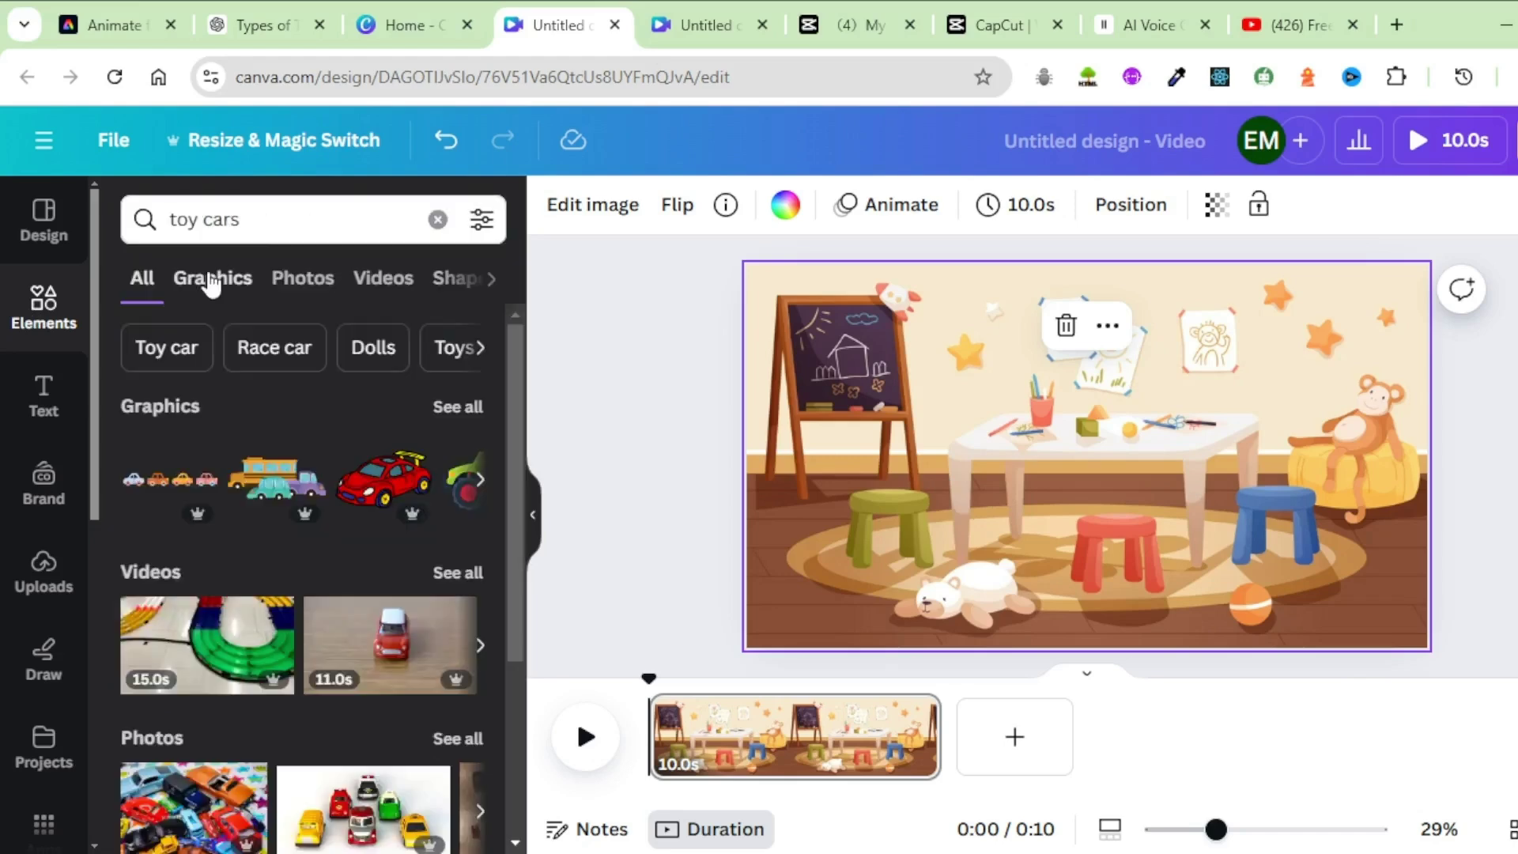
left_click(213, 283)
left_click(308, 573)
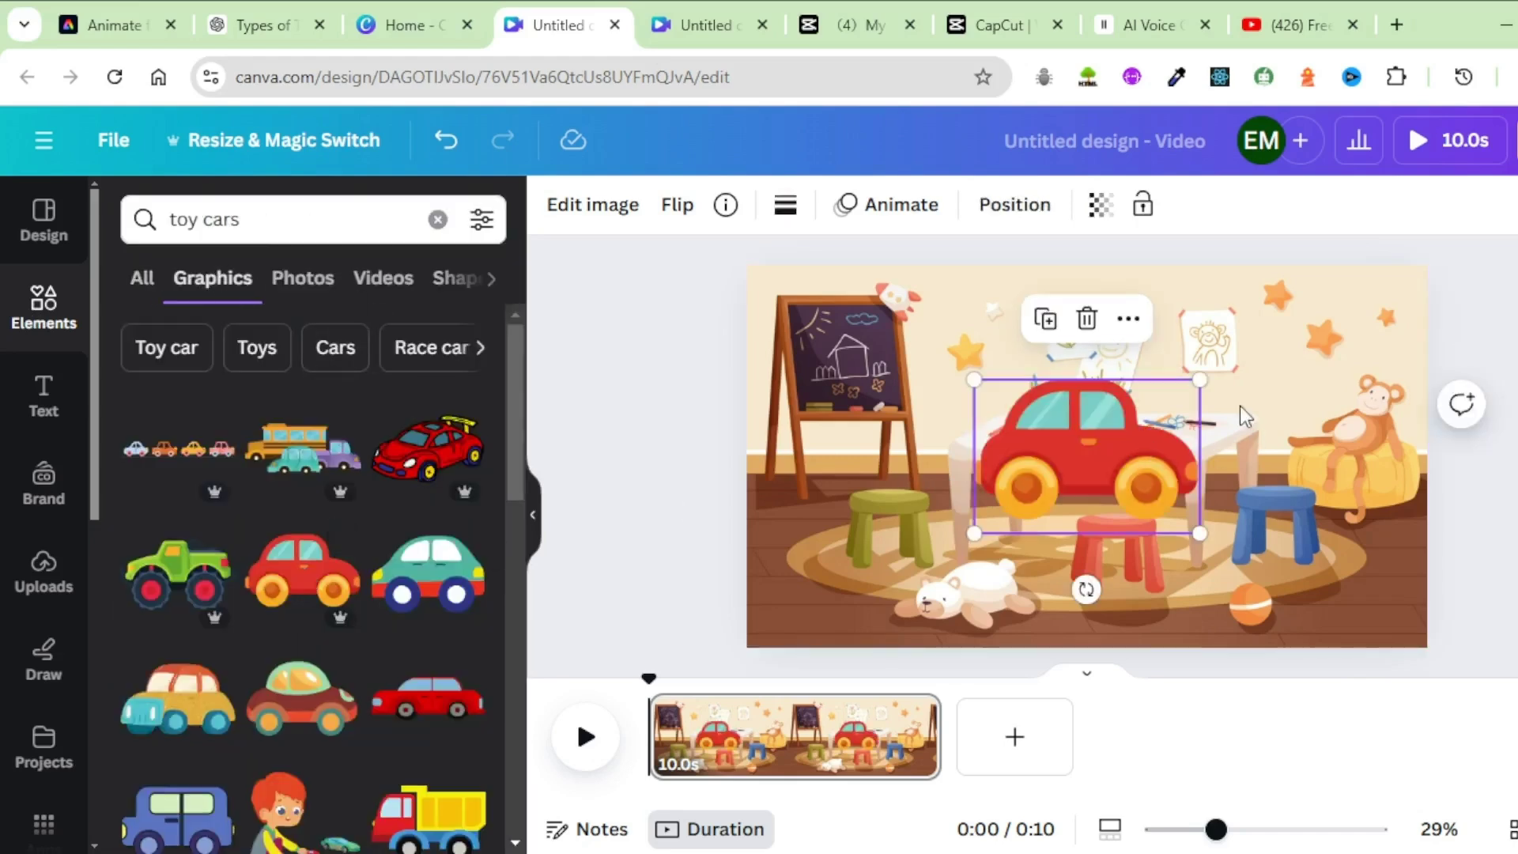
left_click_drag(1201, 382, 1124, 433)
left_click_drag(1049, 489, 1126, 600)
Step: Search for a toy boat graphic and place it on the playroom floor beside the orange ball
left_click(145, 220)
type("boat")
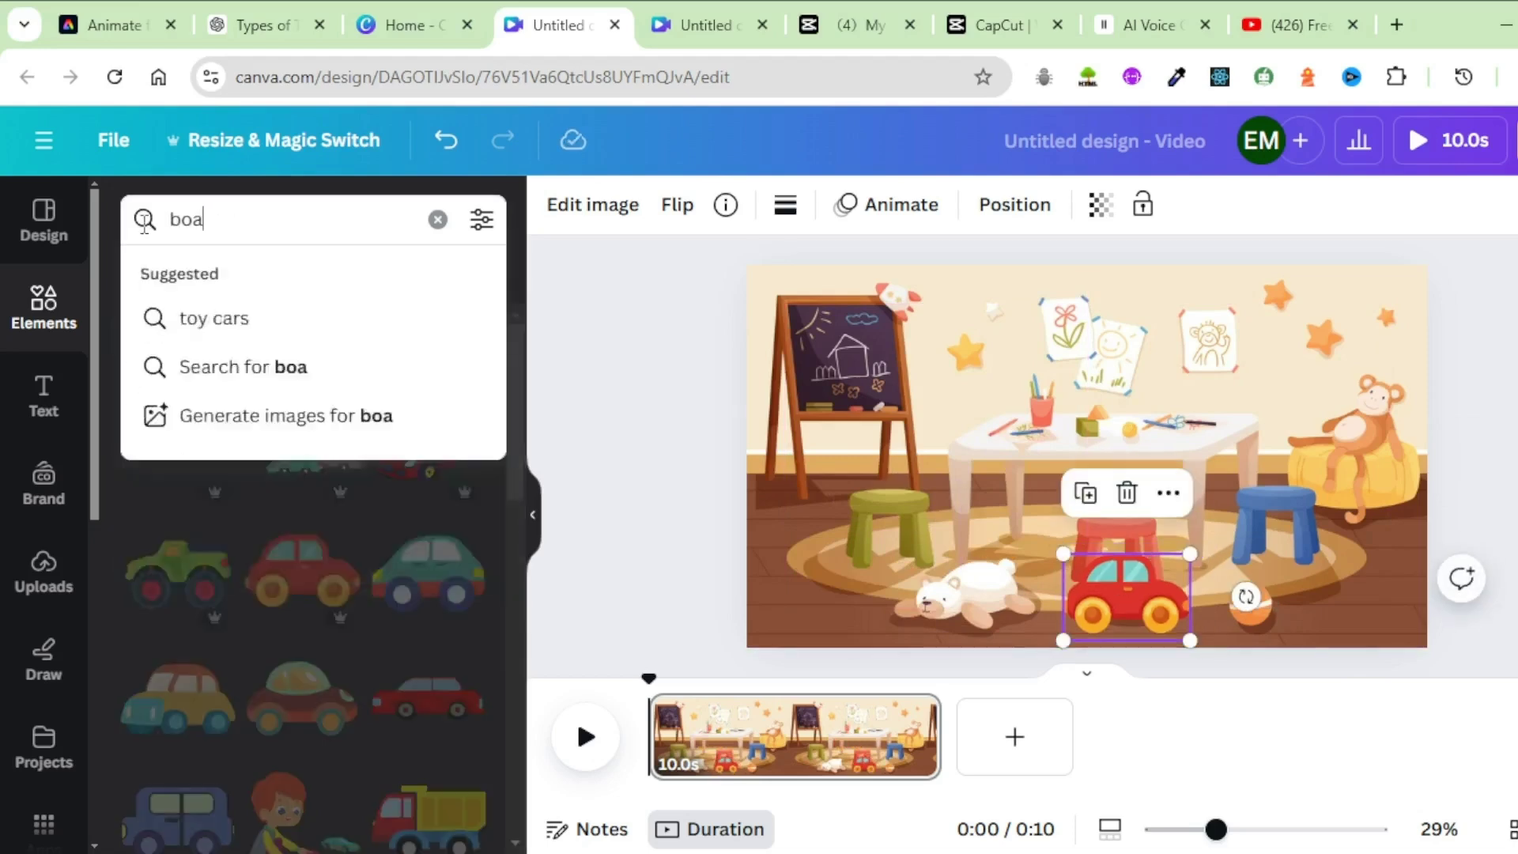
key("Home")
type("toy")
key("Return")
left_click(178, 576)
left_click_drag(958, 372, 1327, 578)
left_click(143, 221)
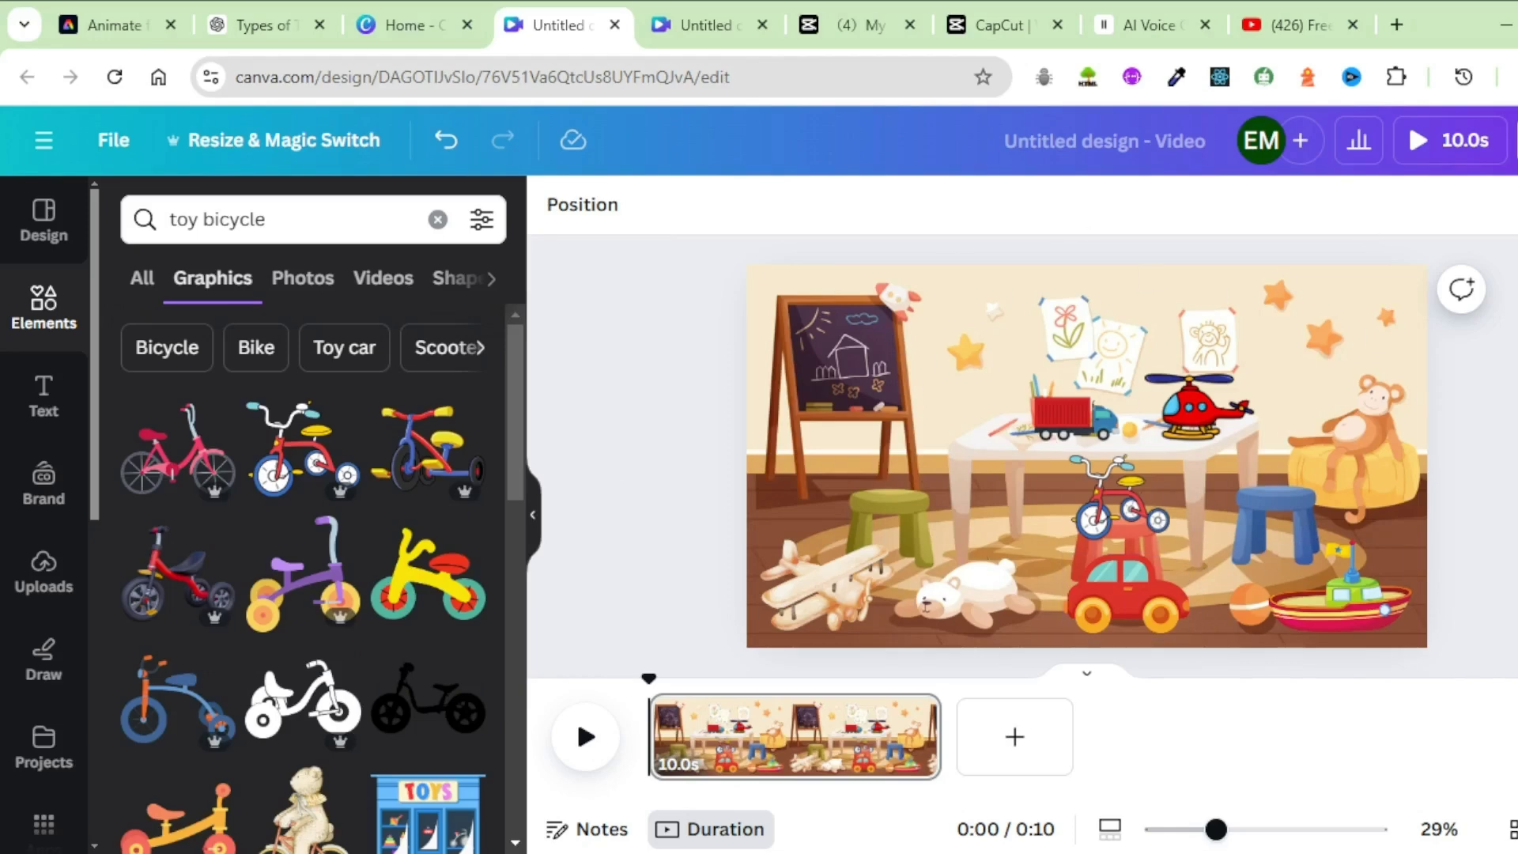
Step: Download the playroom scene as an MP4 Video at 1080p (HD) quality
left_click(1511, 140)
scroll(1372, 593, "down", 2)
left_click(1253, 613)
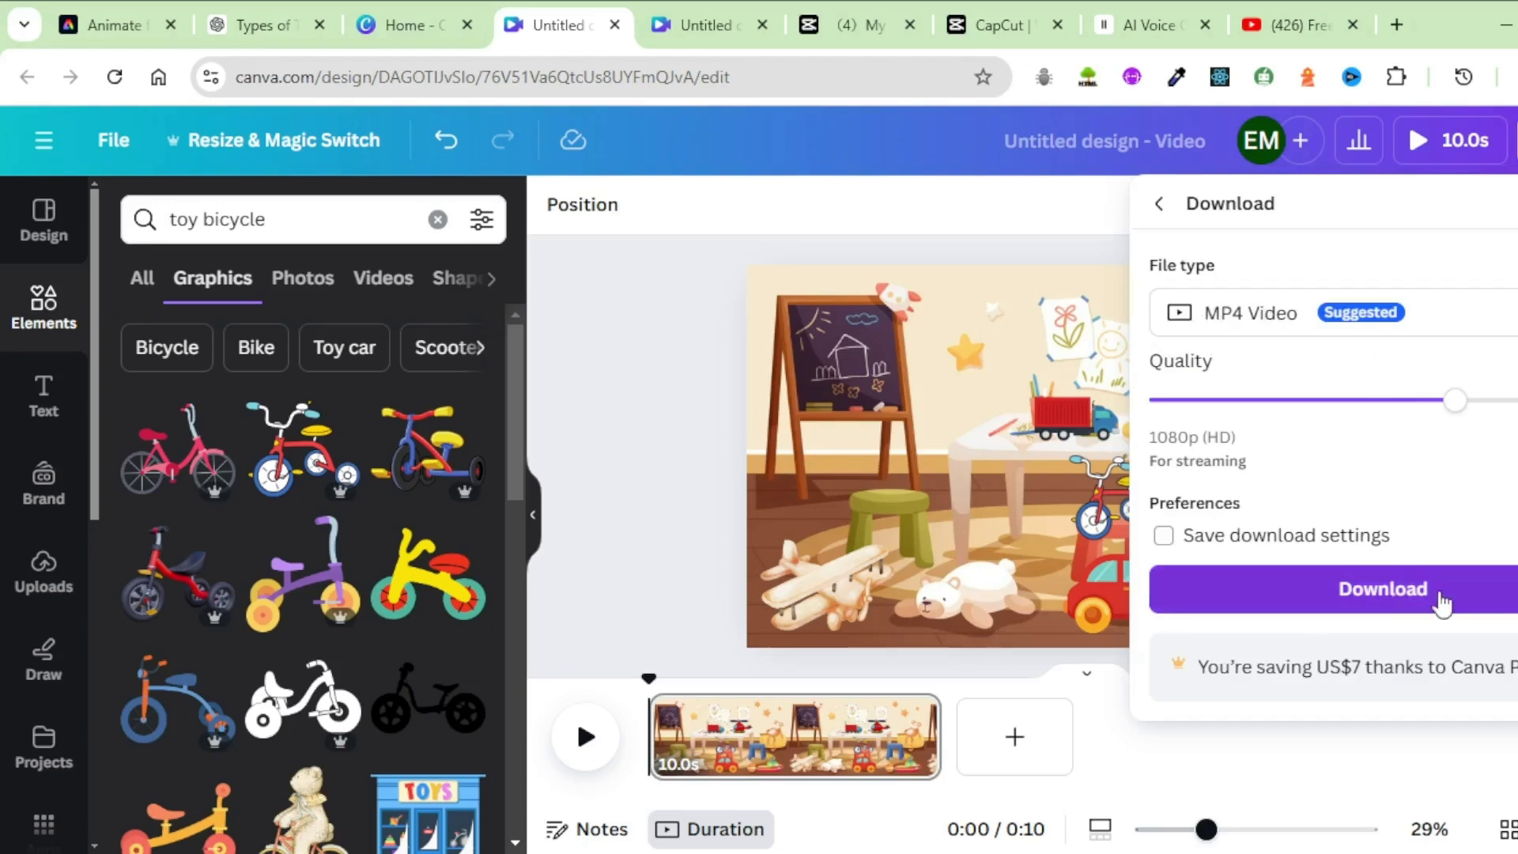
left_click(1372, 606)
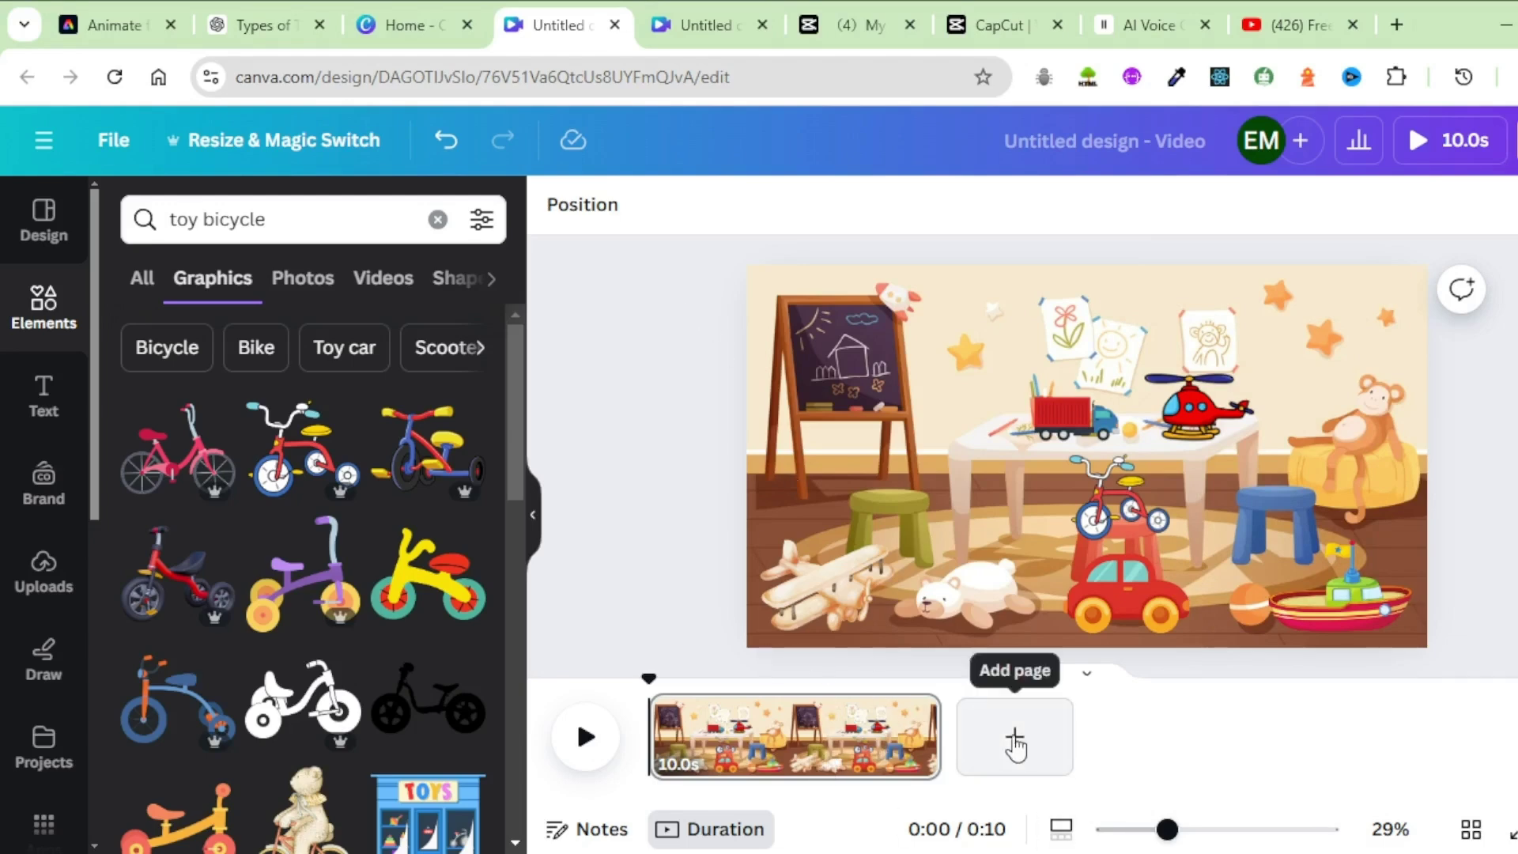
Step: Using the Scene 2 script, search for "road transport" and "town" graphics and set the city street illustration as page 2's background
key("ctrl+2")
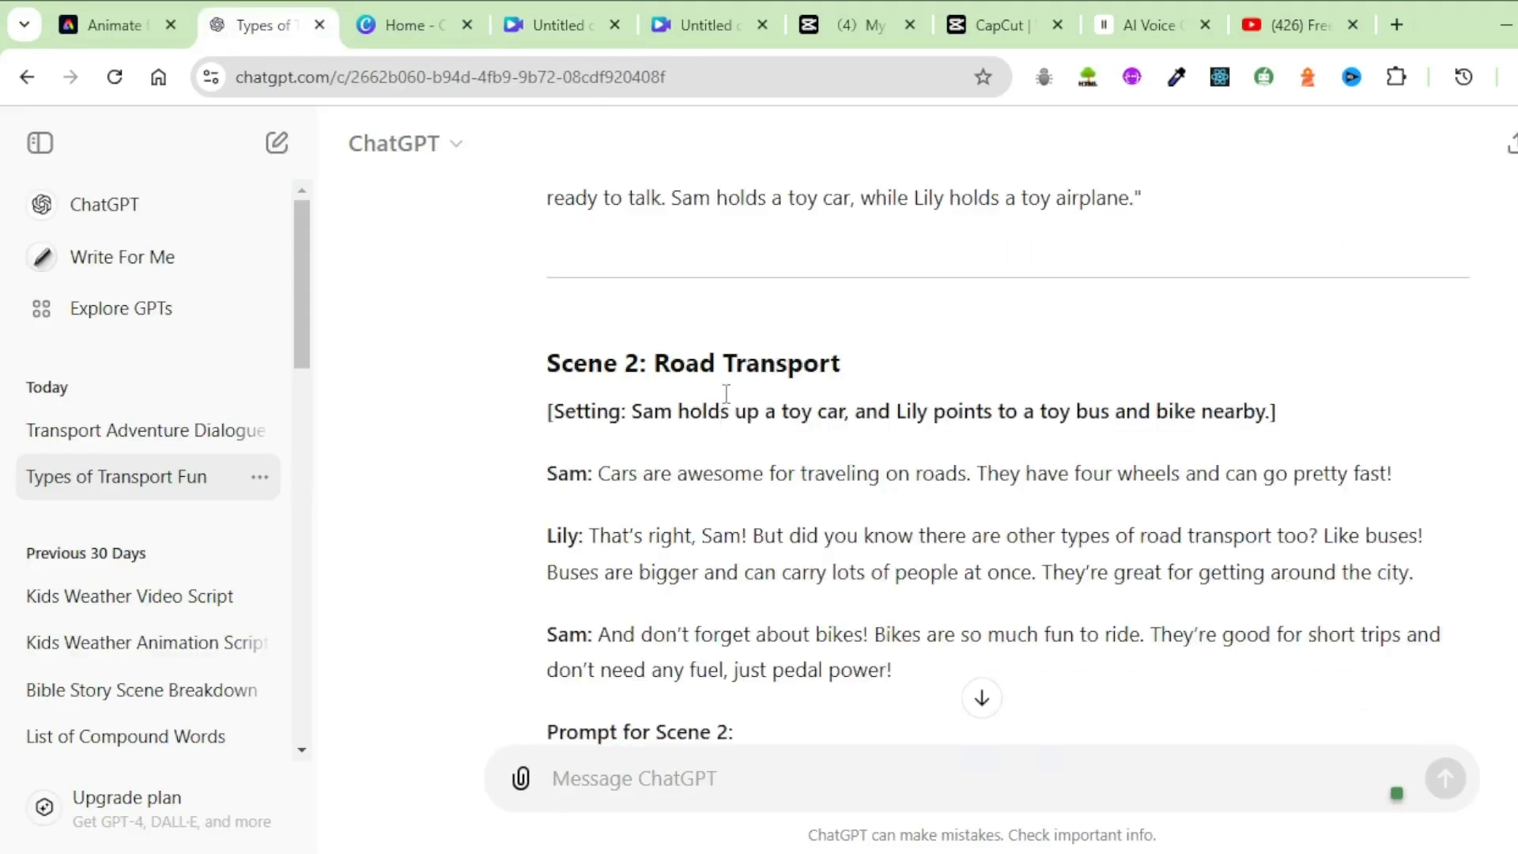
key("ctrl+4")
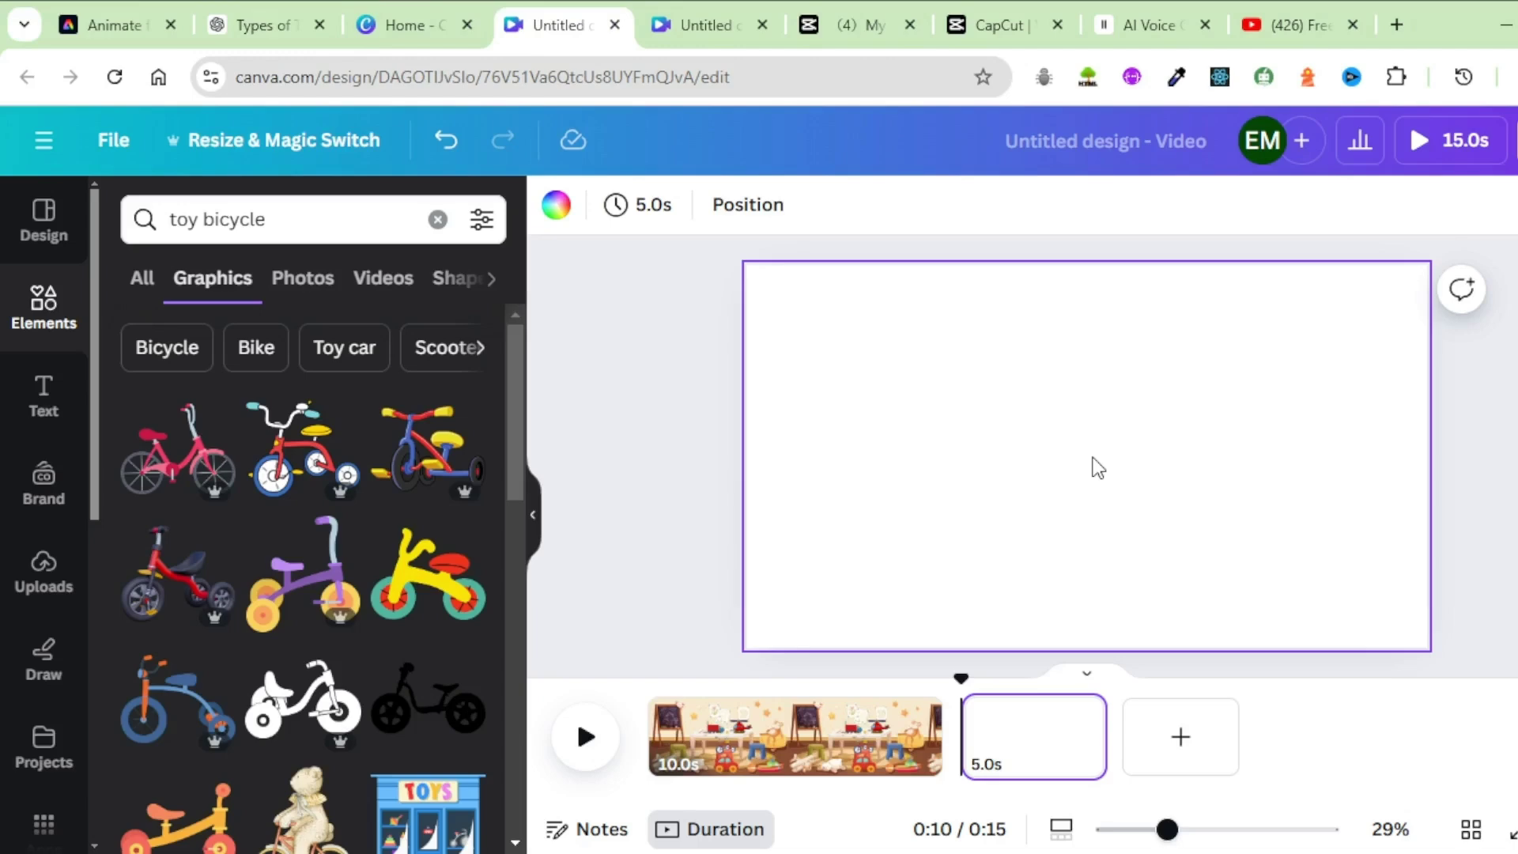
left_click(38, 304)
left_click(320, 219)
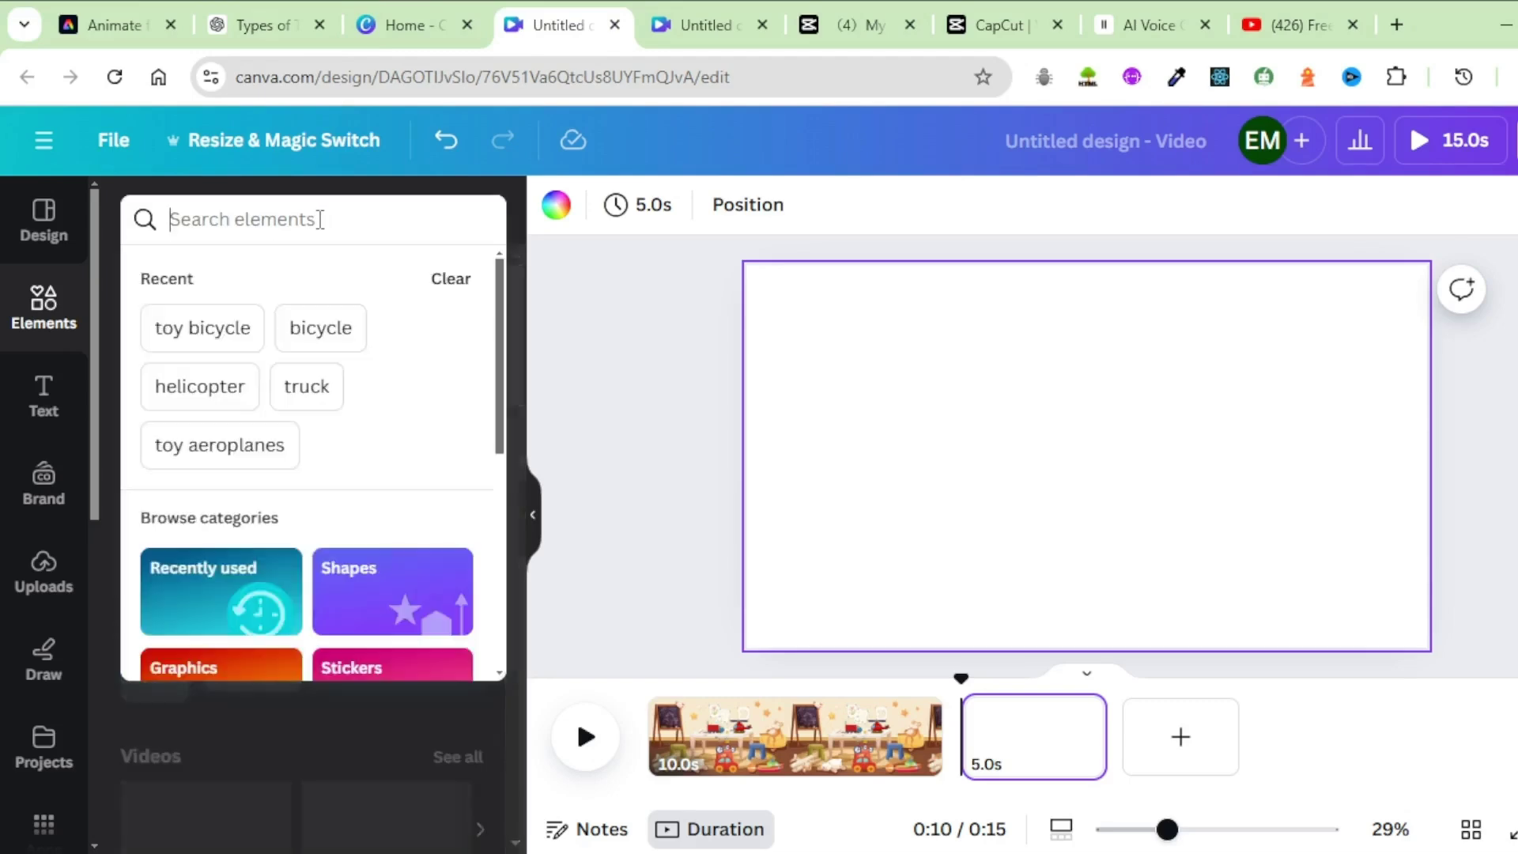
type("road transport")
key("Return")
left_click(211, 280)
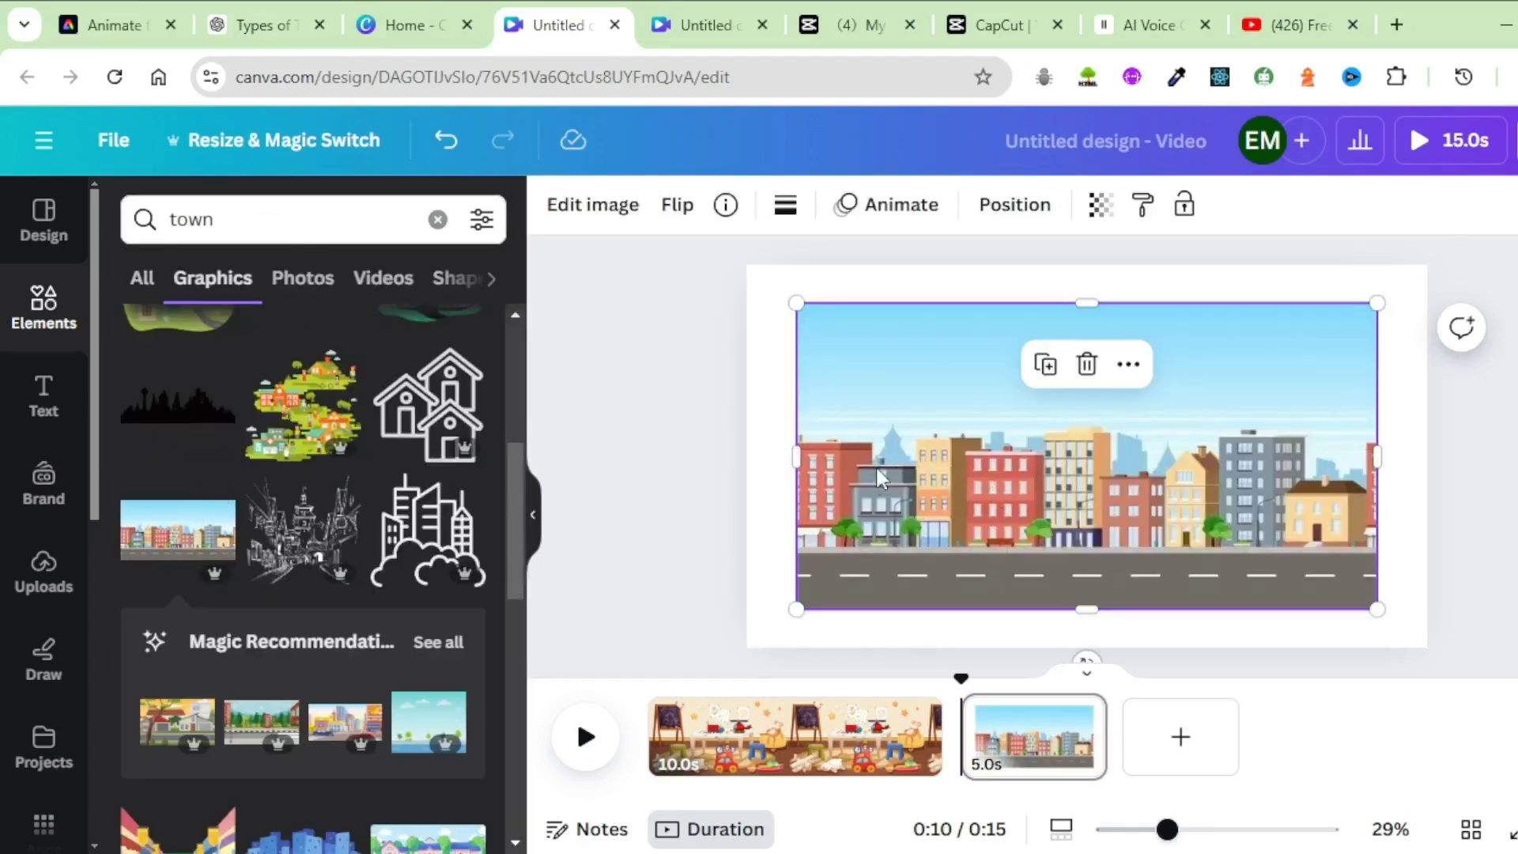
right_click(908, 363)
left_click(1033, 760)
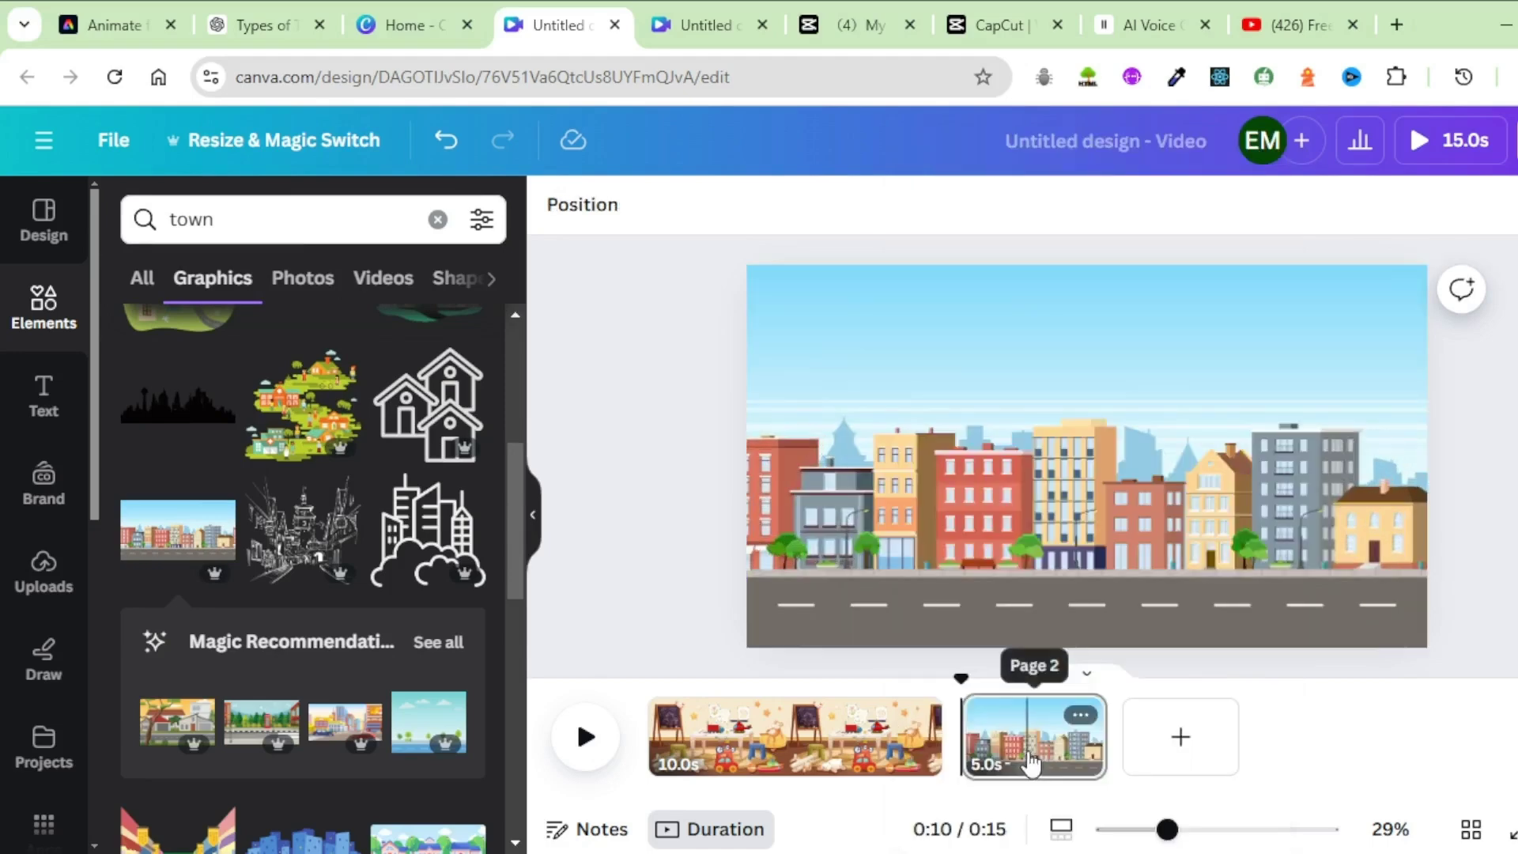
Step: Set page 2's duration to 20 seconds, and search for "cloud" graphics with one filter applied
left_click(1015, 479)
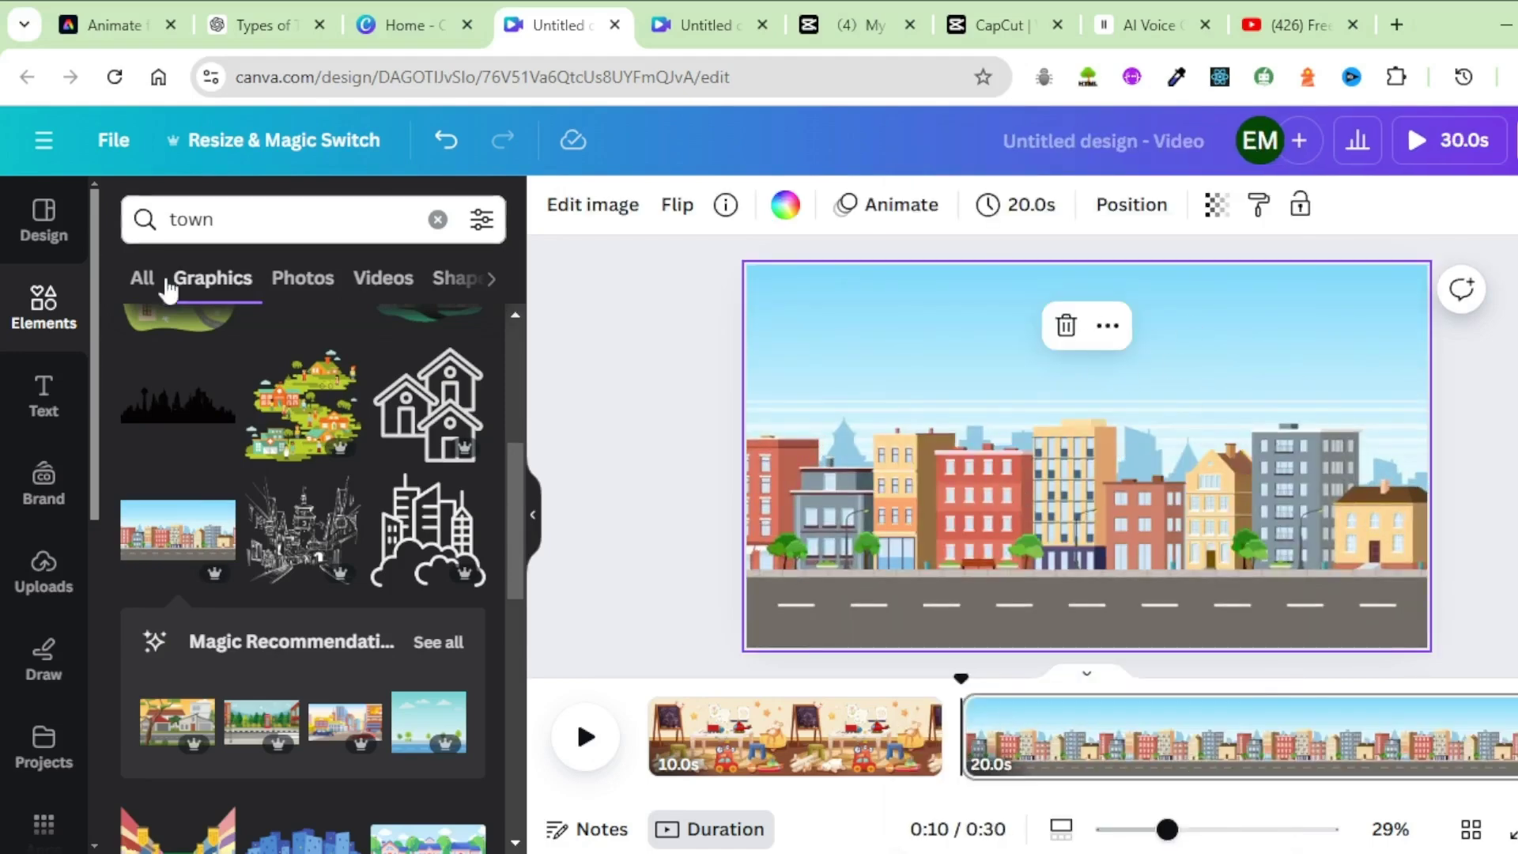
left_click(127, 224)
type("cloud")
key("Return")
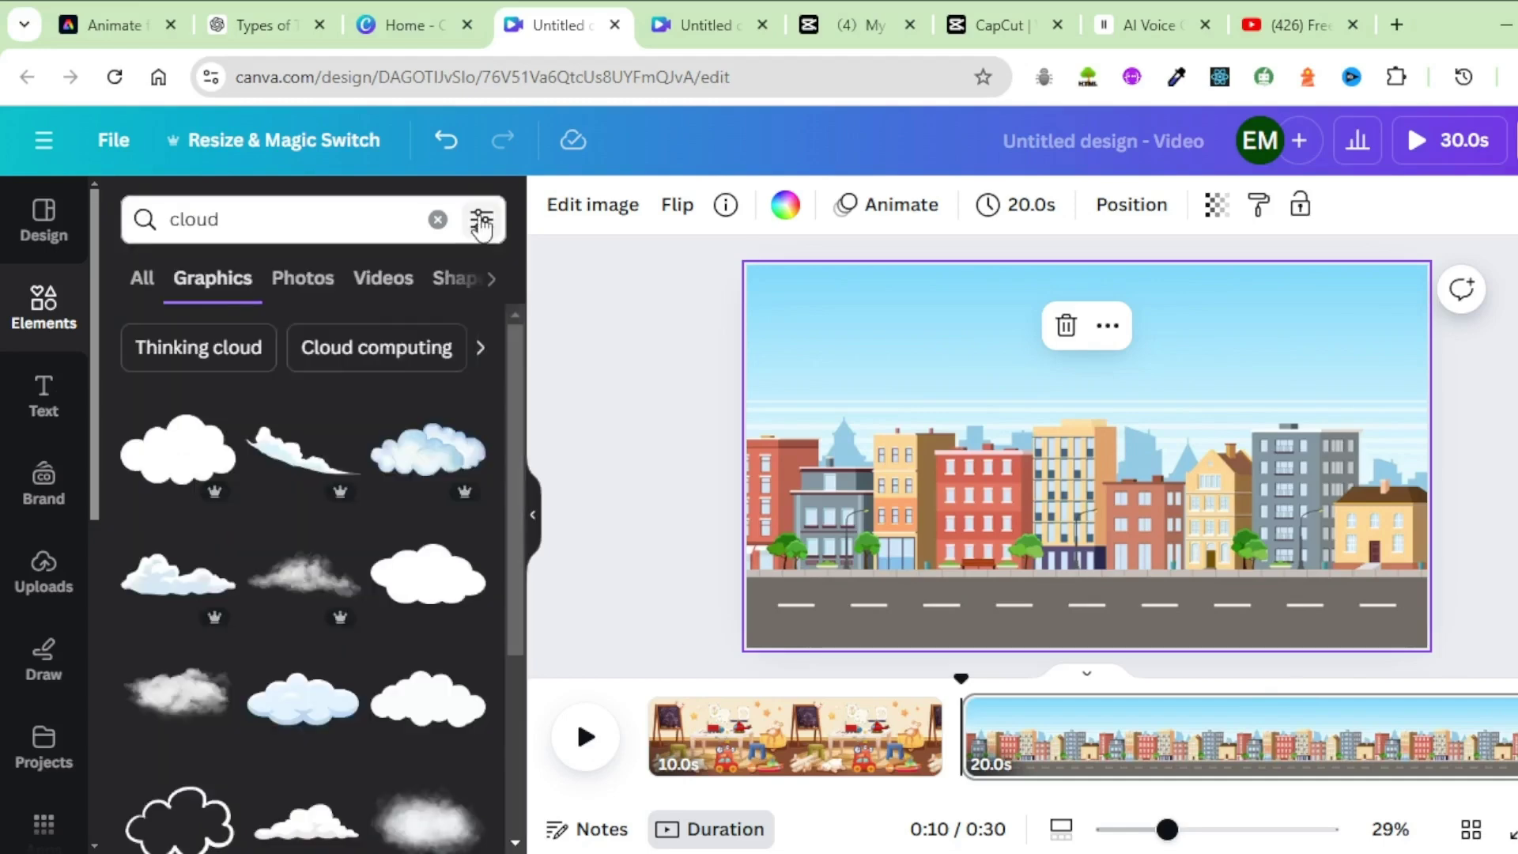
left_click(480, 222)
scroll(298, 522, "down", 5)
left_click(339, 738)
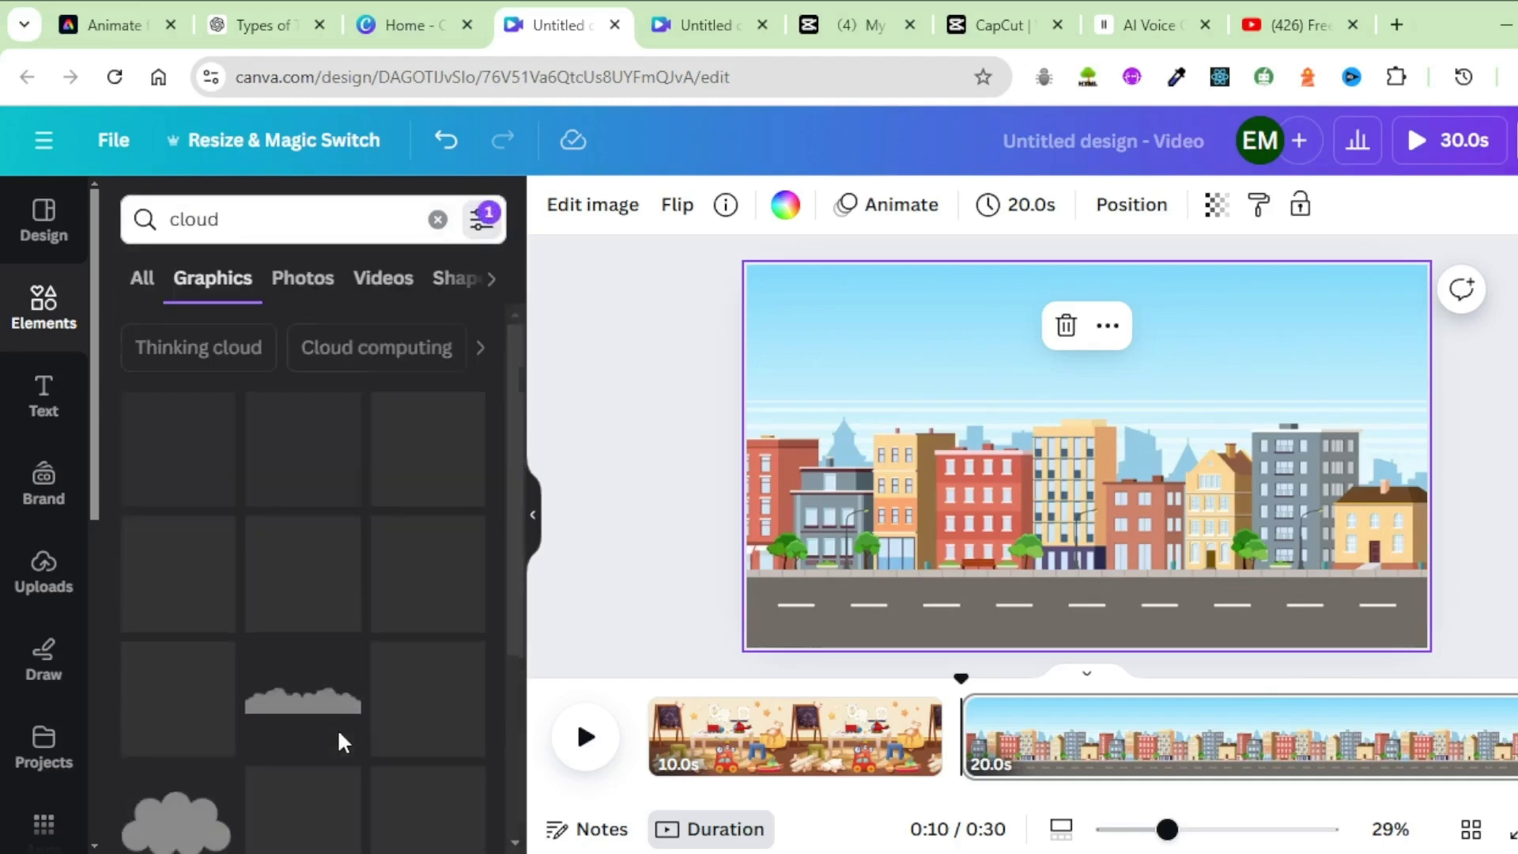
Step: Add the sun-and-cloud graphic, shrink it, and place it in the upper-right corner of the city sky
scroll(324, 620, "down", 4)
scroll(322, 622, "up", 3)
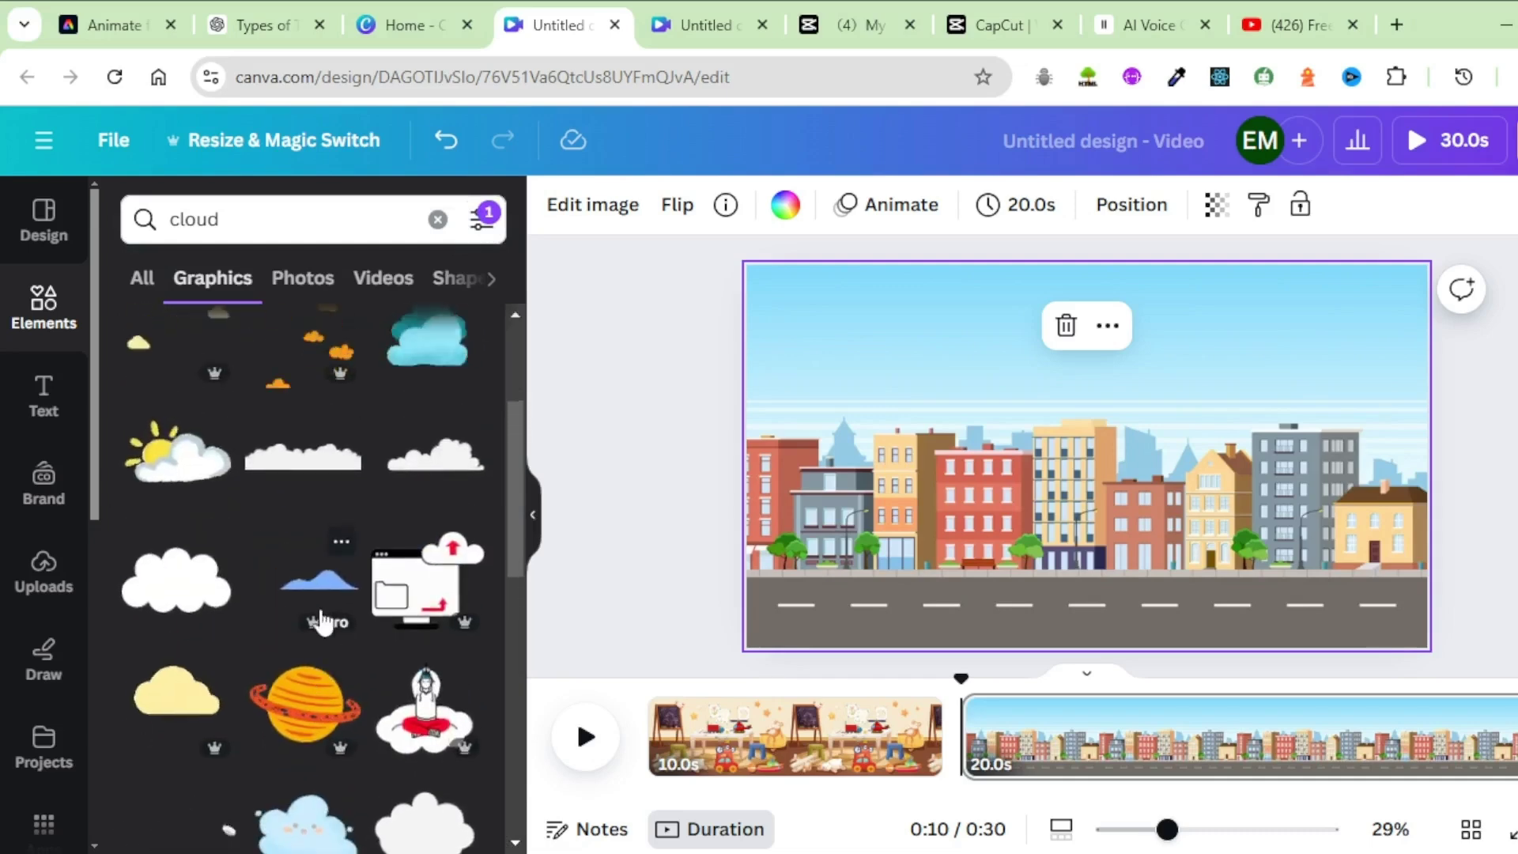
left_click(177, 577)
left_click_drag(866, 607, 1175, 400)
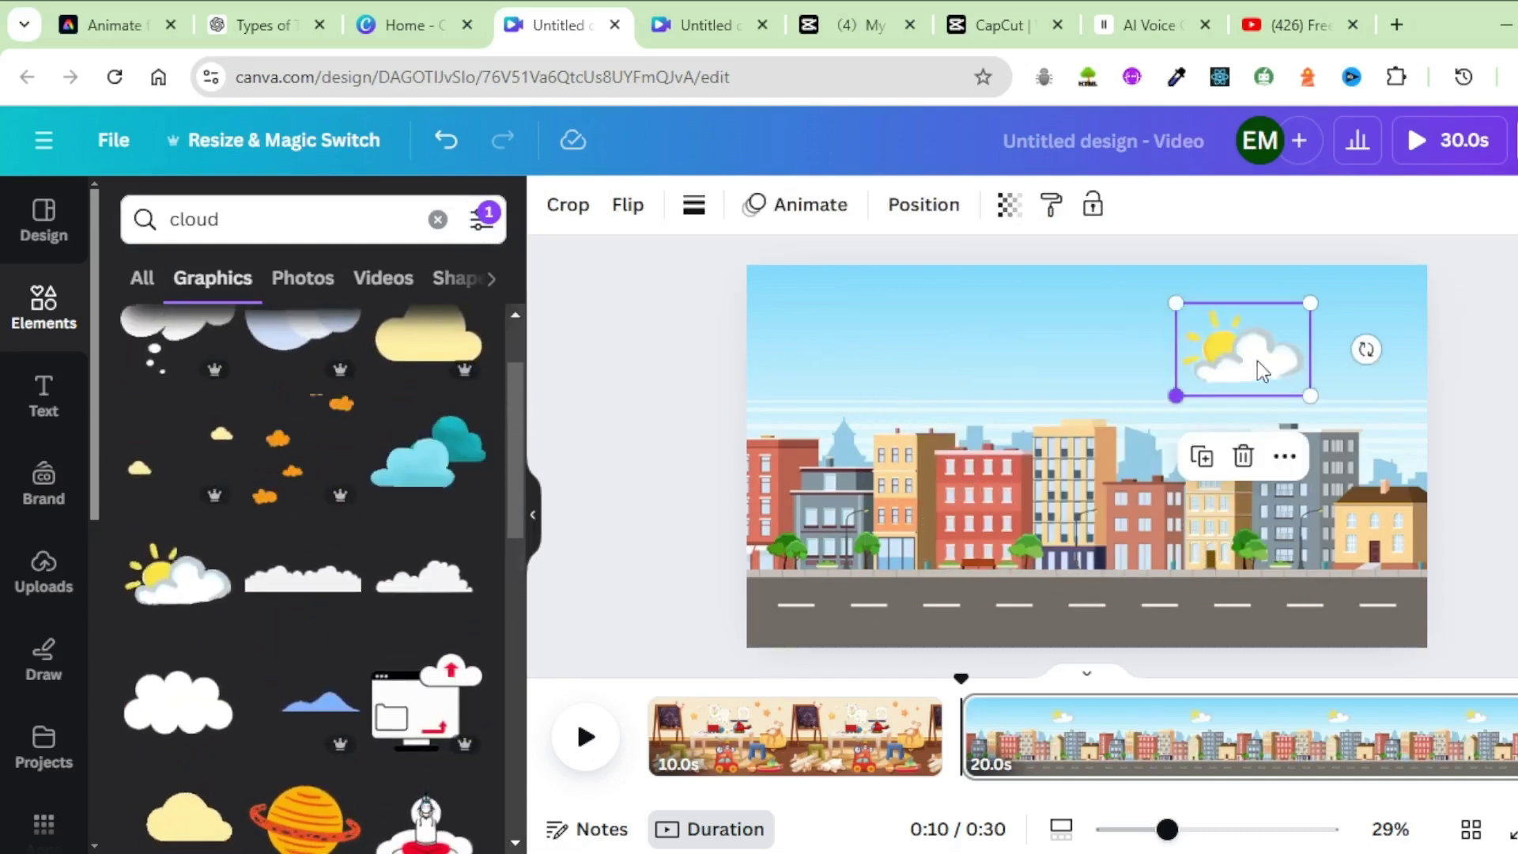
left_click_drag(1254, 355, 1351, 316)
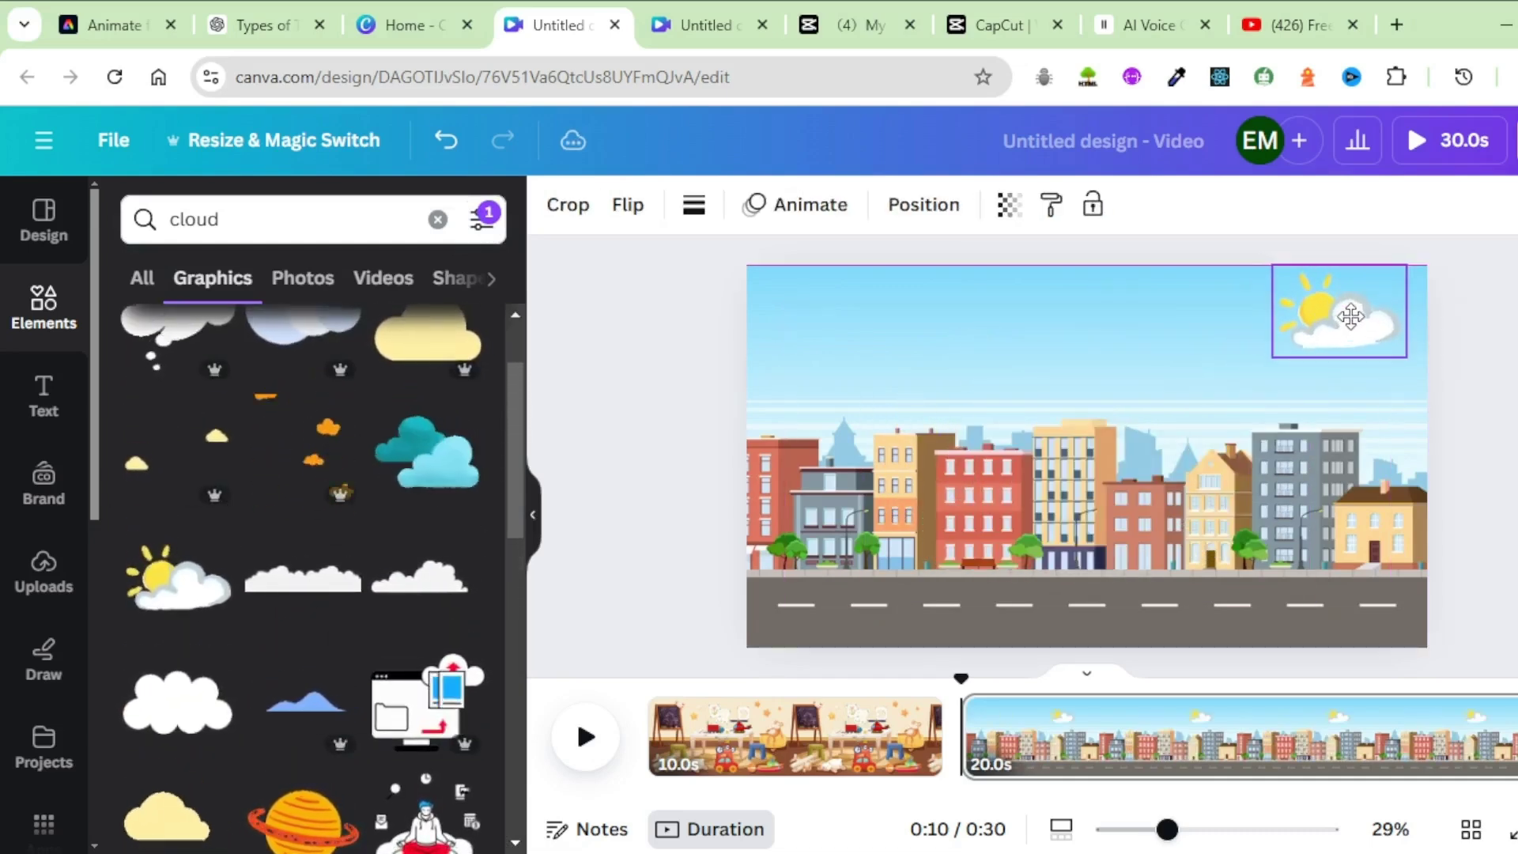
Step: Add the teal double-cloud graphic, shrink it, and place it in the sky above the leftmost buildings
left_click(427, 454)
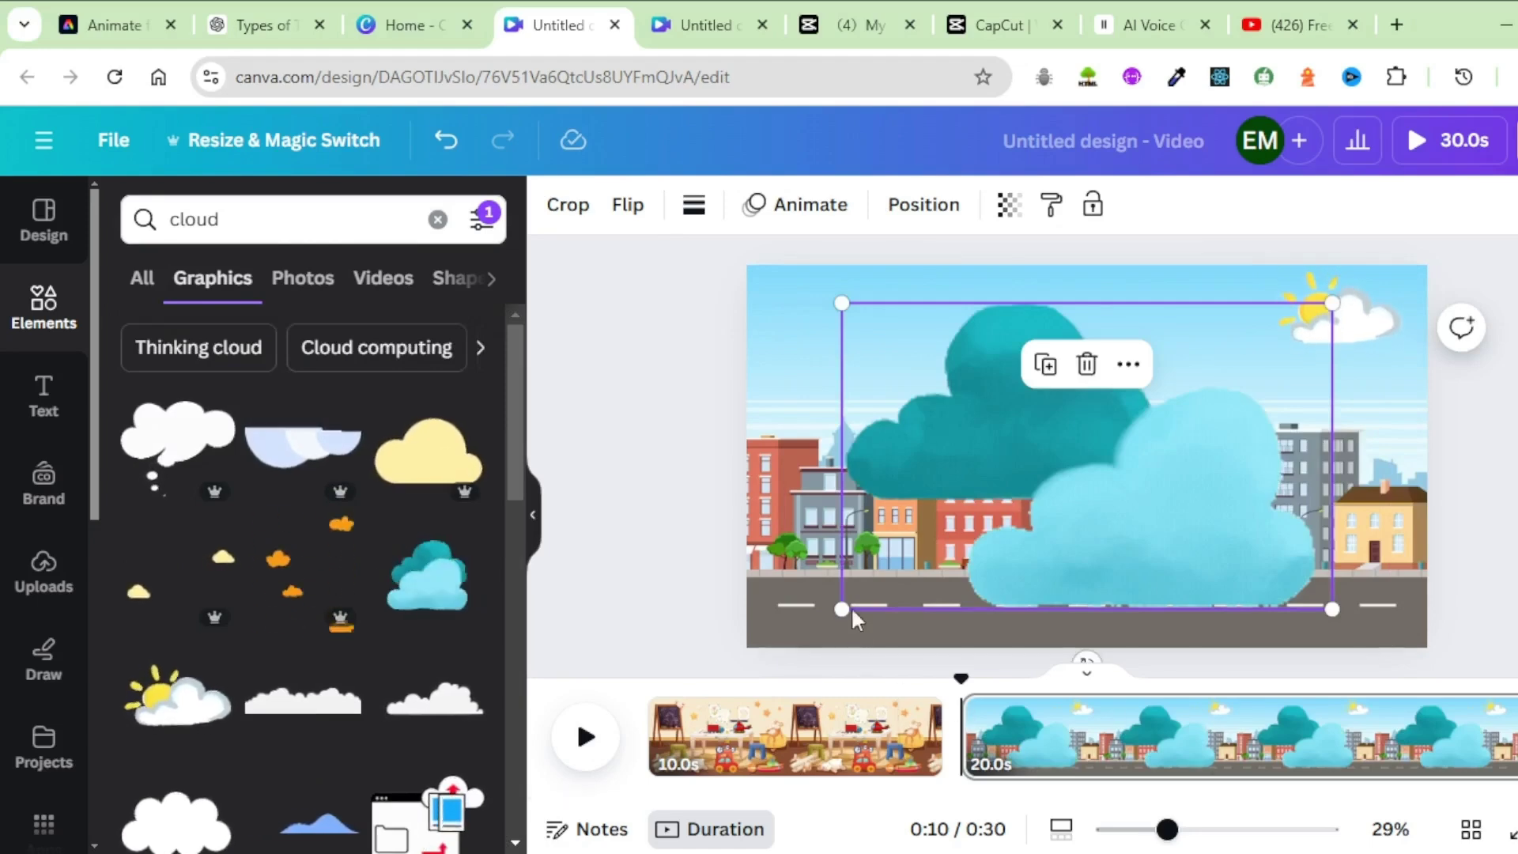
left_click_drag(843, 609, 1117, 436)
left_click_drag(1258, 359, 875, 339)
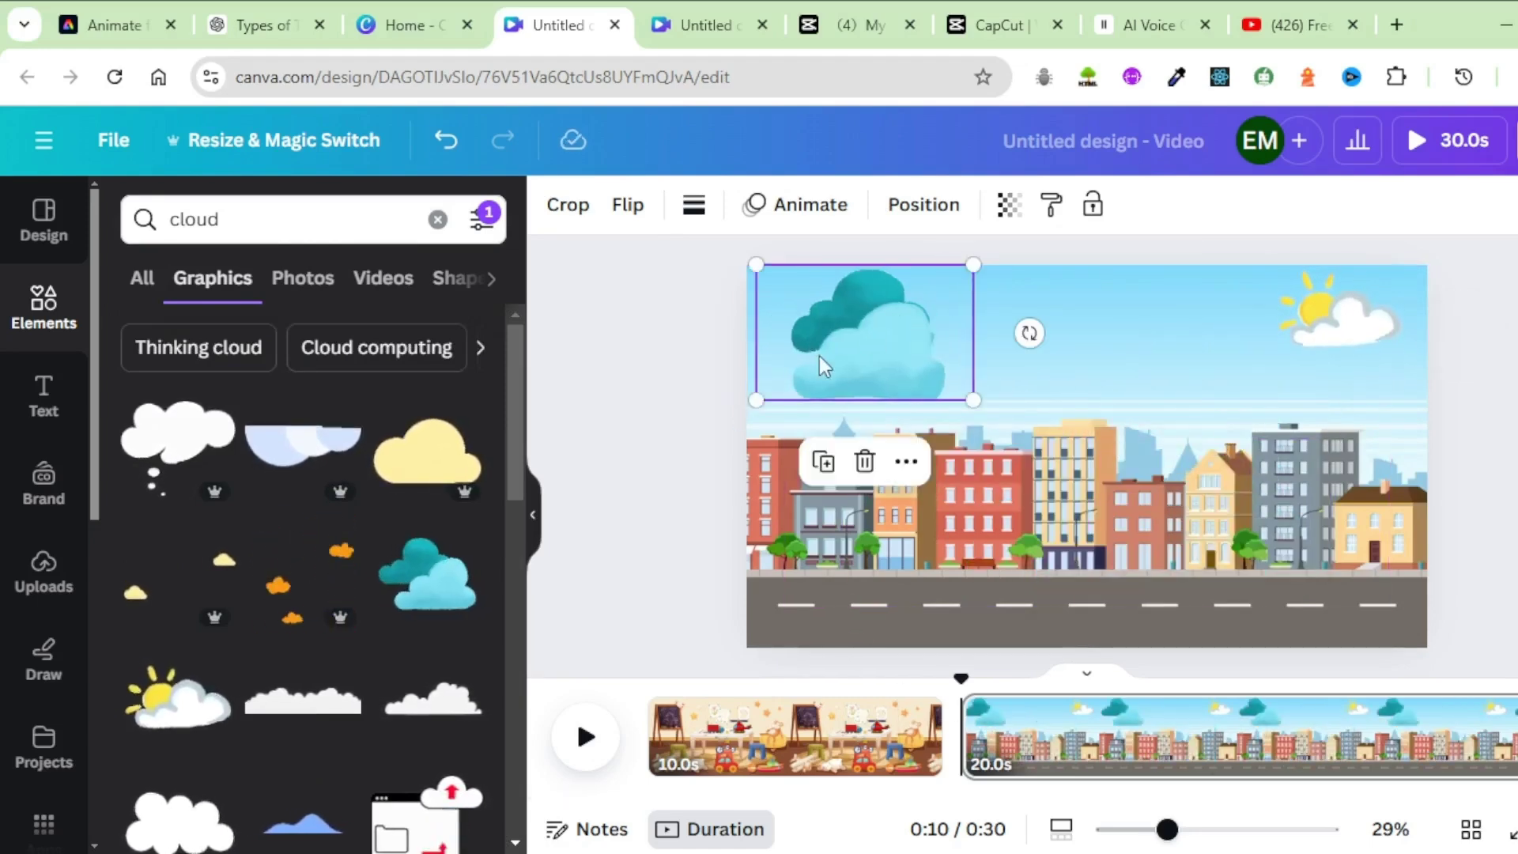
left_click_drag(751, 400, 844, 345)
Step: Add the white fluffy cloud graphic at a small size in the middle of the city sky
scroll(316, 553, "down", 3)
left_click_drag(175, 579, 1070, 312)
left_click_drag(978, 366, 1091, 305)
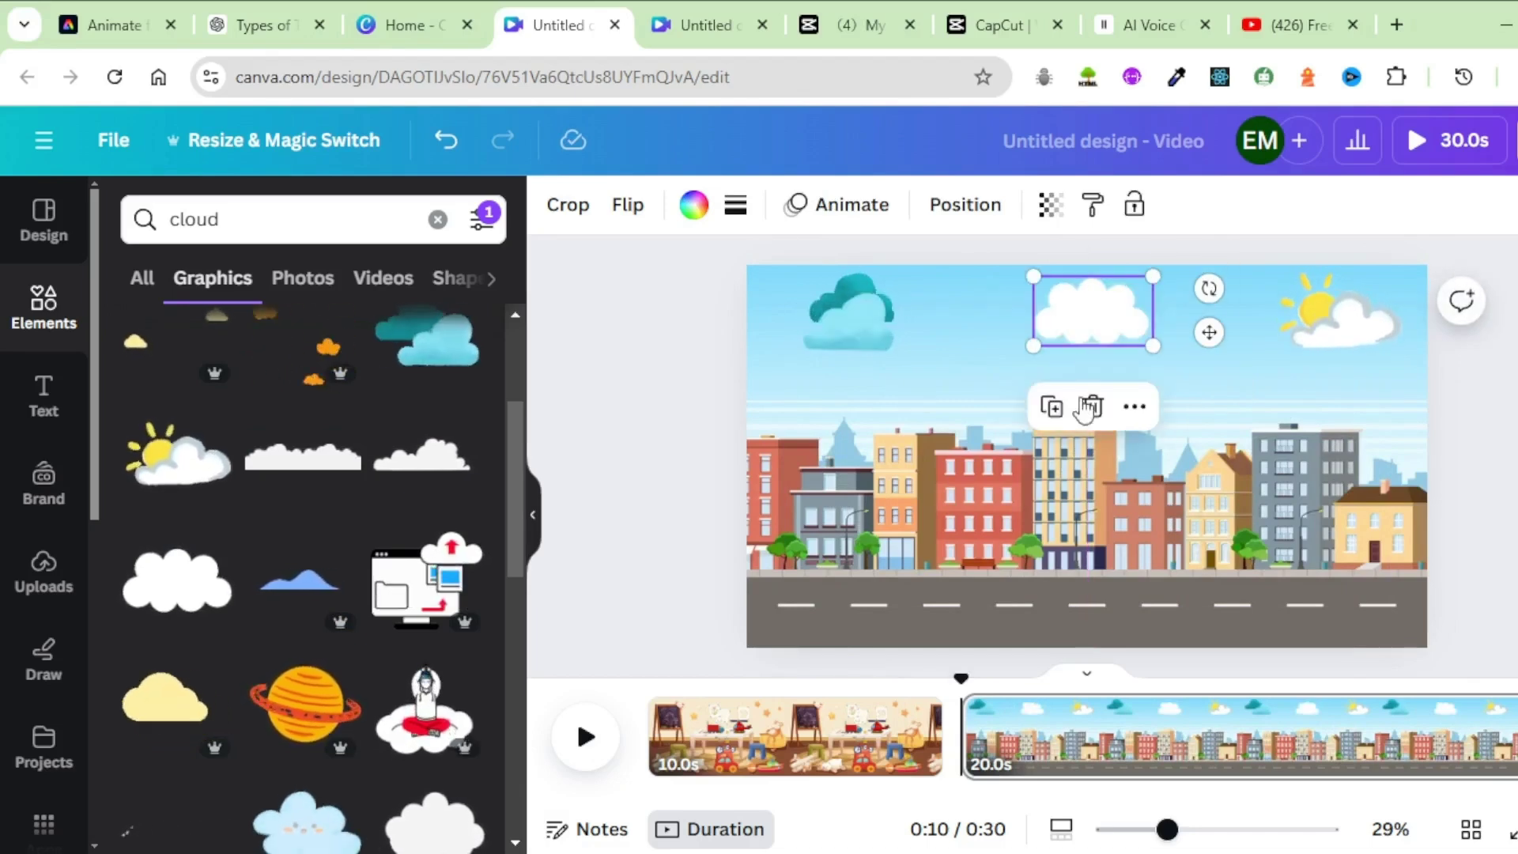
Step: Search for "bird" graphics and place a small purple bird in the sky near the white cloud
left_click(182, 220)
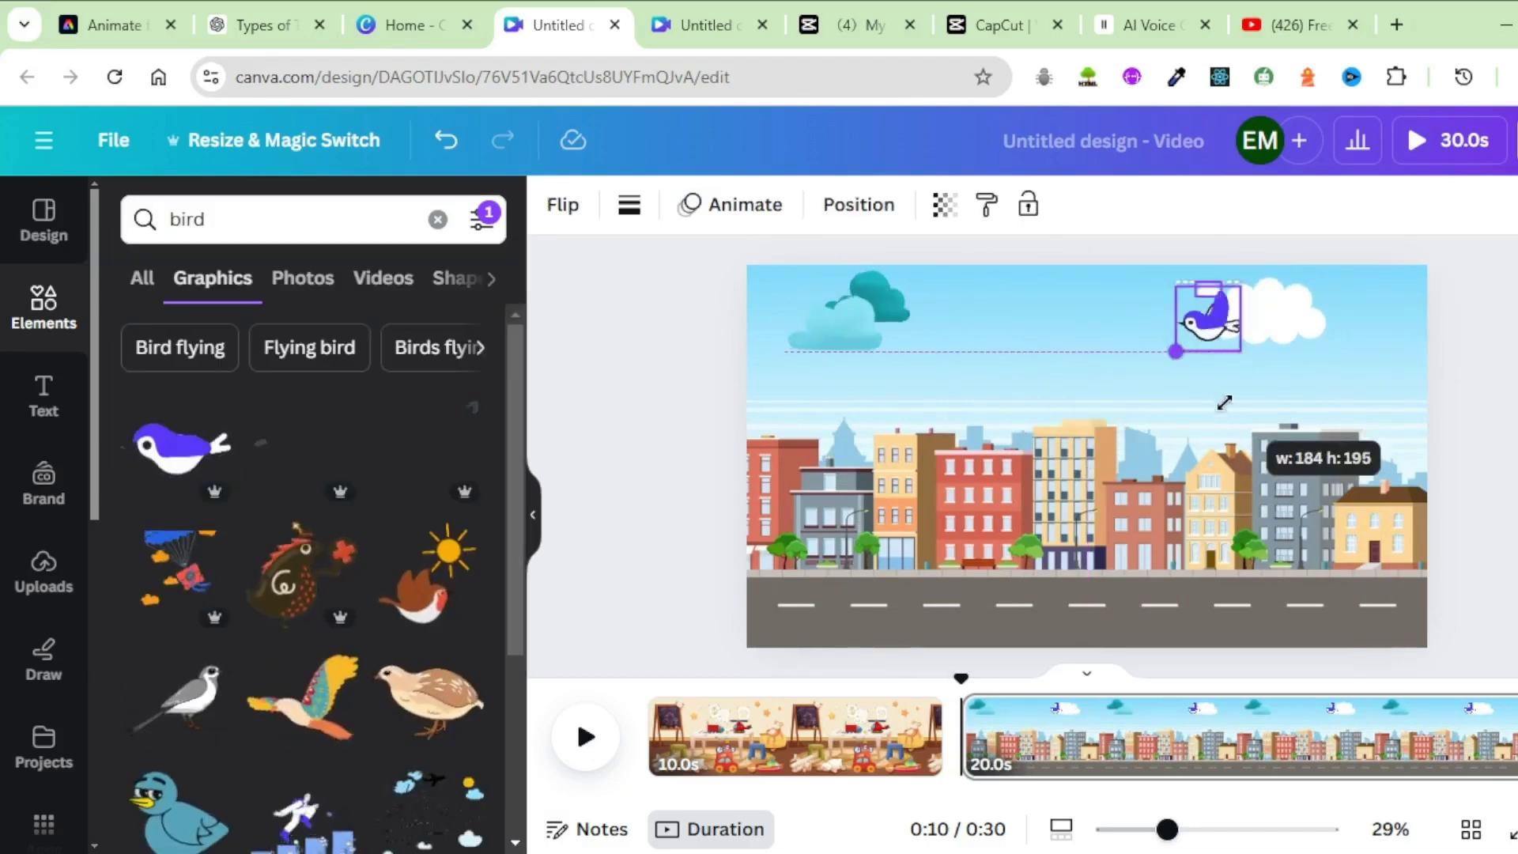
left_click_drag(1226, 400, 1216, 410)
left_click_drag(1199, 320, 1229, 354)
Step: Create a custom motion path for the purple bird with the Steady movement style and a slow speed
left_click(812, 207)
left_click(300, 434)
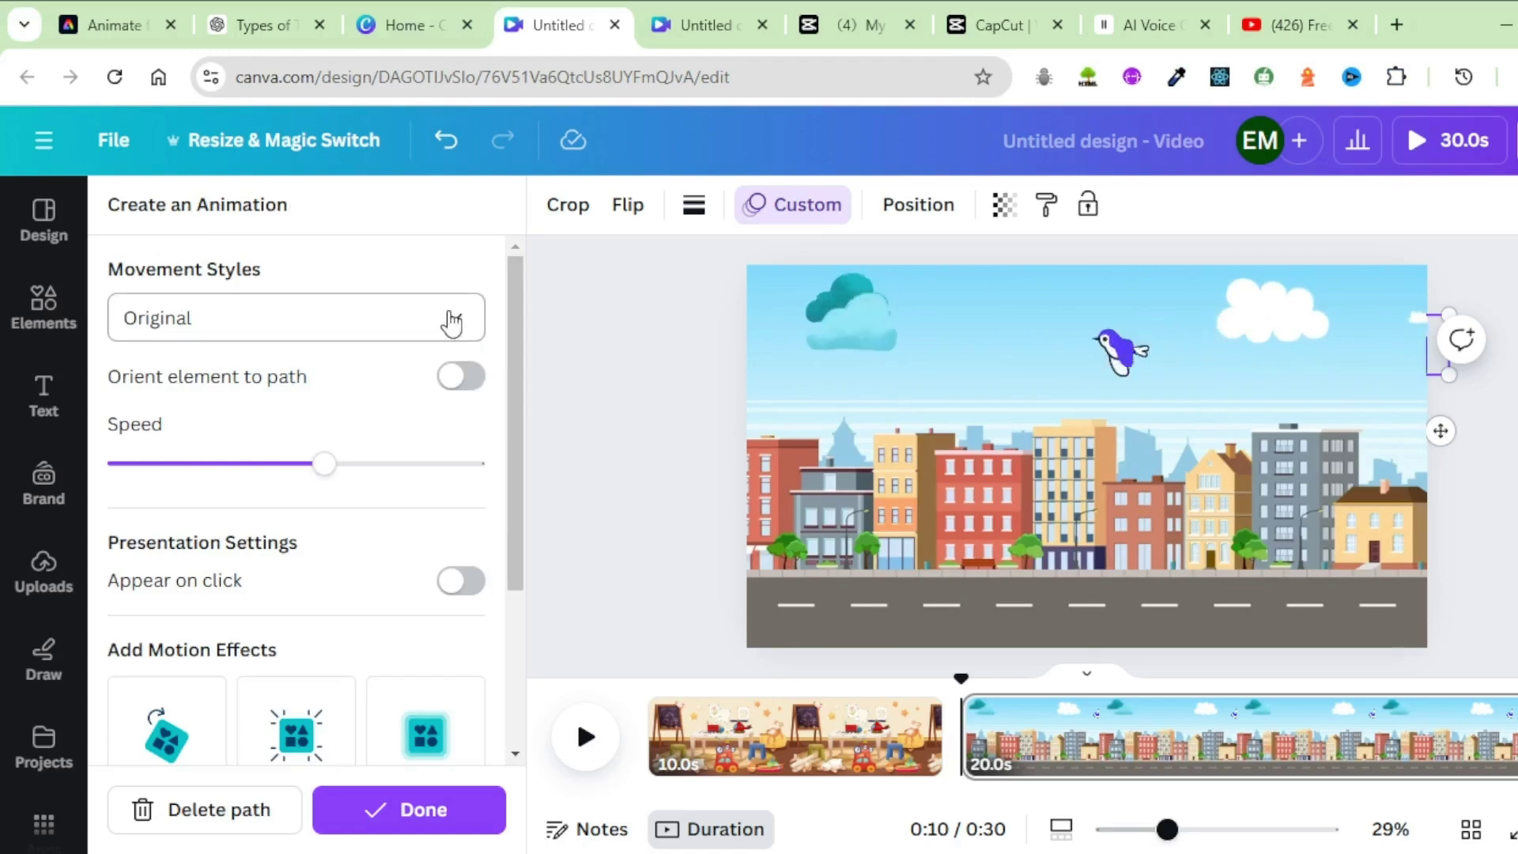
left_click(450, 321)
left_click(139, 482)
left_click(225, 465)
left_click_drag(225, 468, 139, 471)
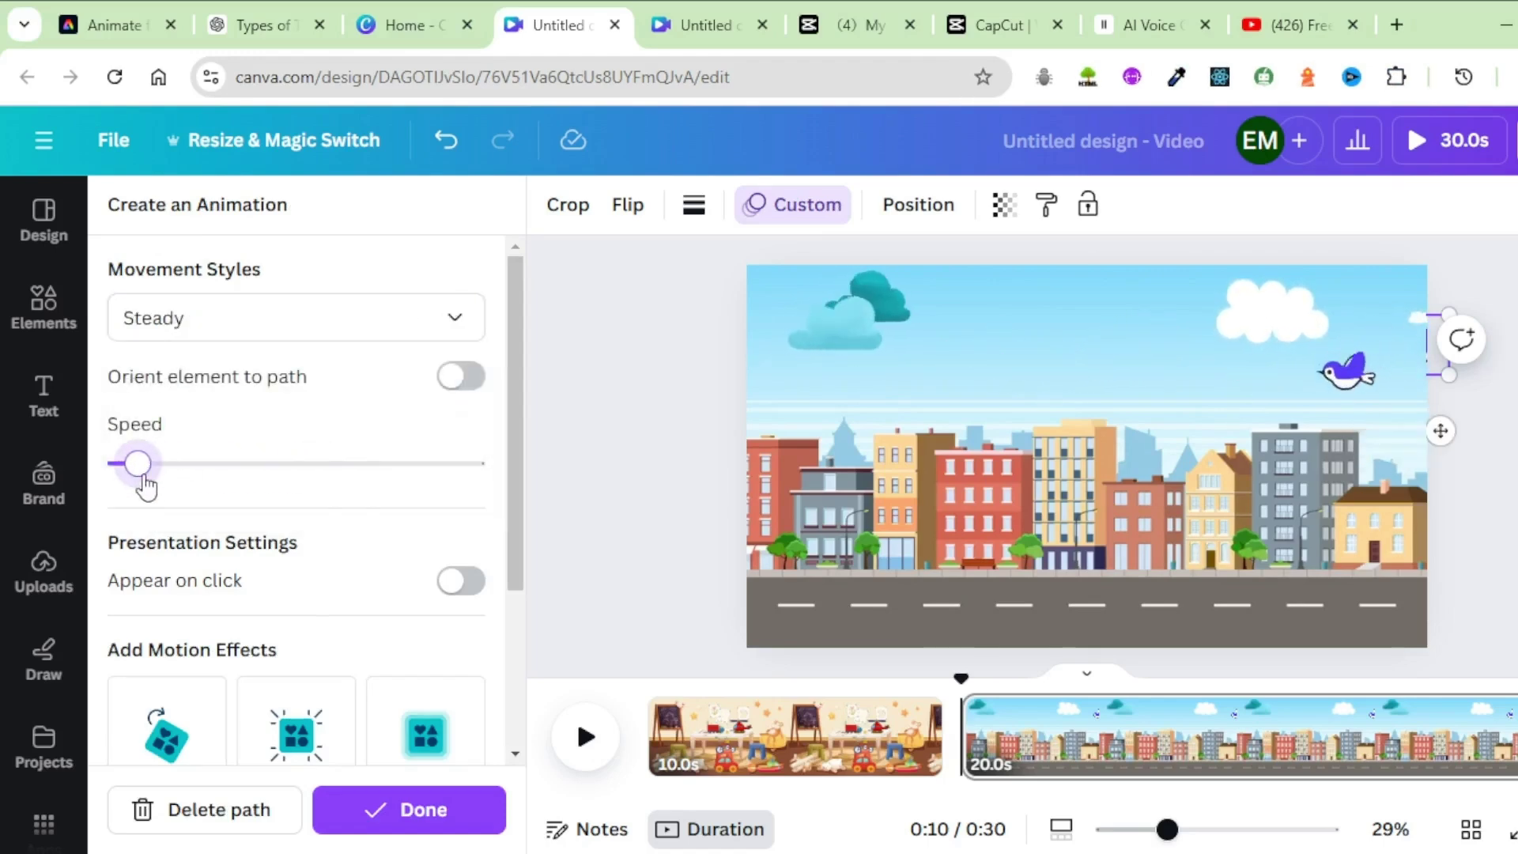
left_click(419, 809)
Step: Place the multicoloured flying bird at a small size between the two white clouds
left_click(927, 536)
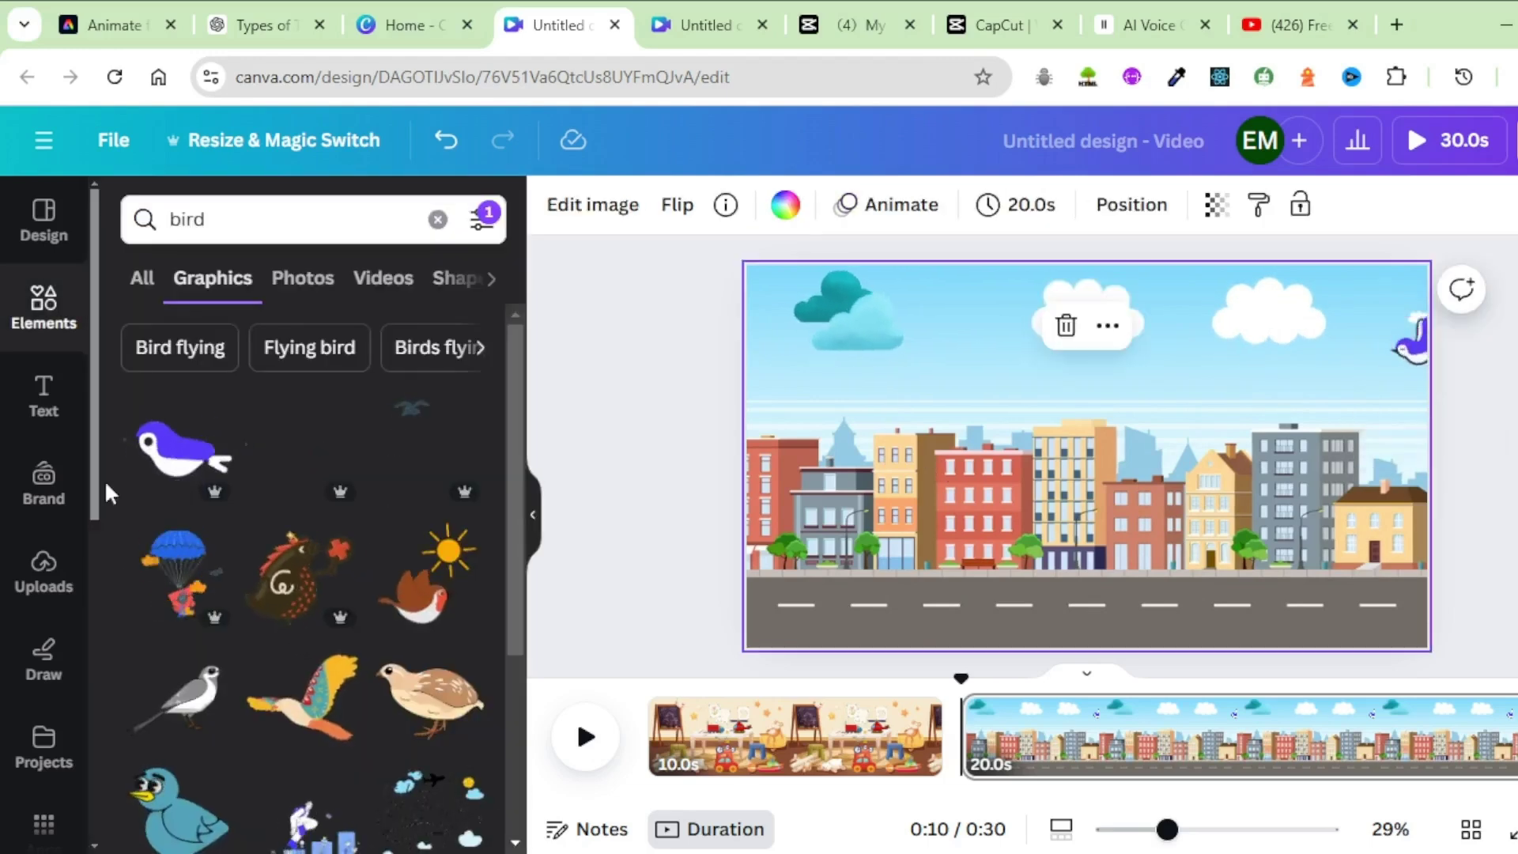
left_click_drag(360, 547, 1201, 324)
left_click(1285, 411)
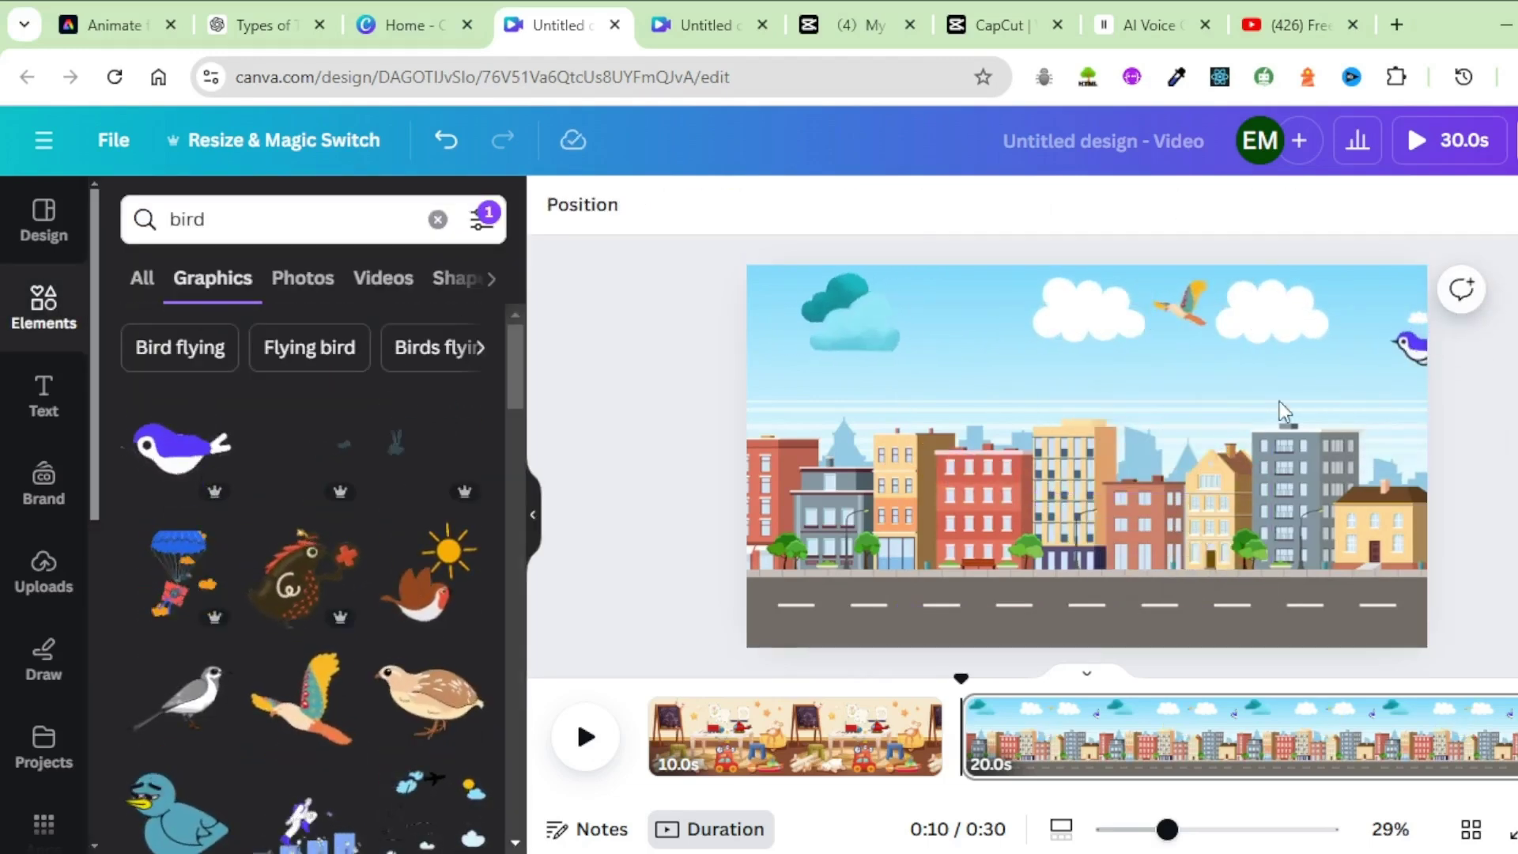
Step: Search for "trees" graphics and place small green trees along the sidewalk in front of the buildings
double_click(187, 219)
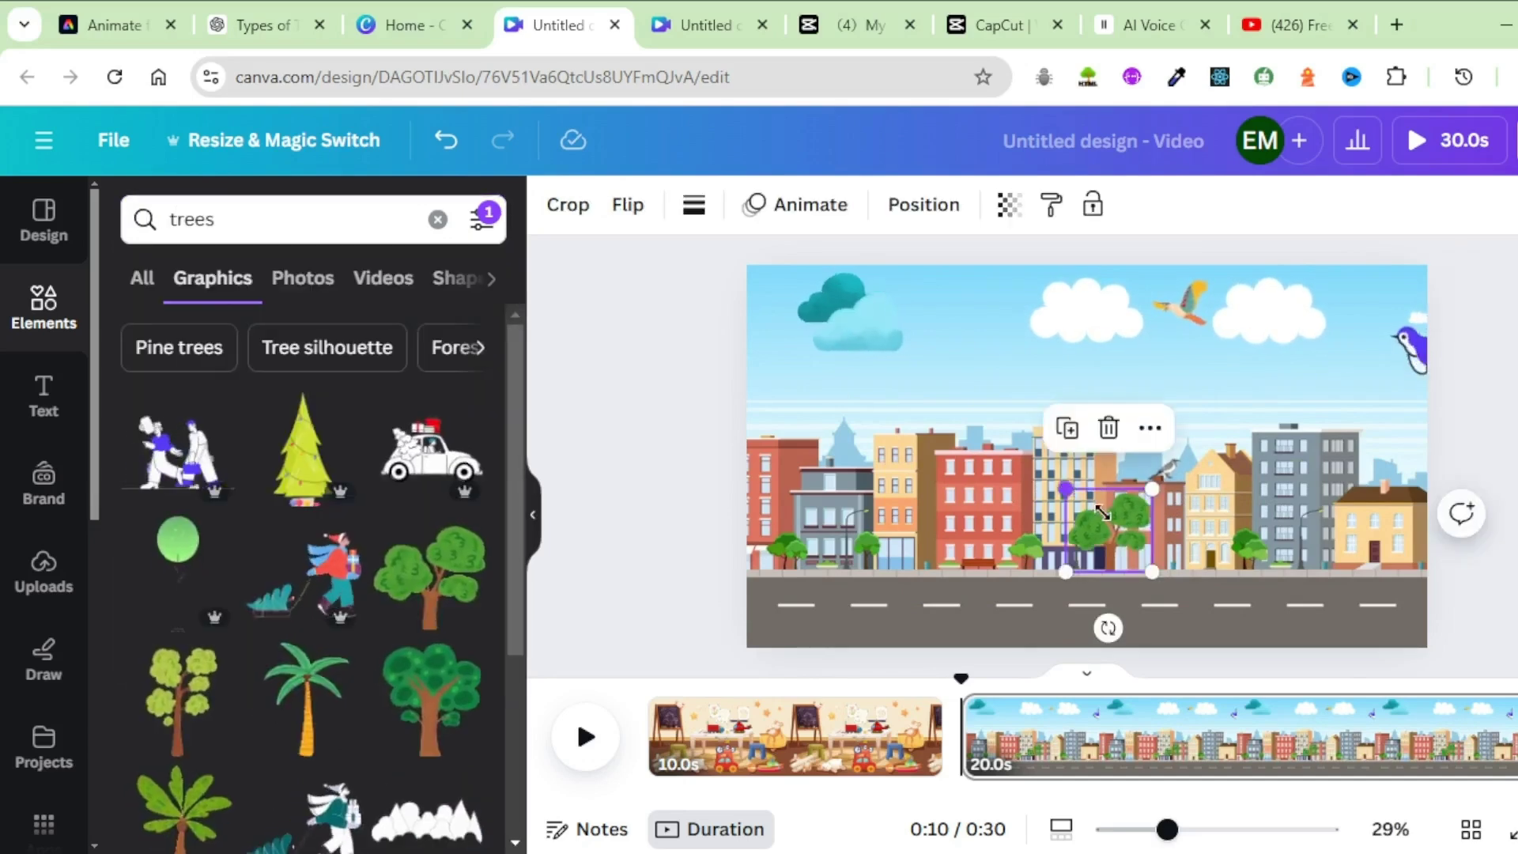
left_click_drag(1061, 487, 946, 552)
left_click(1094, 470)
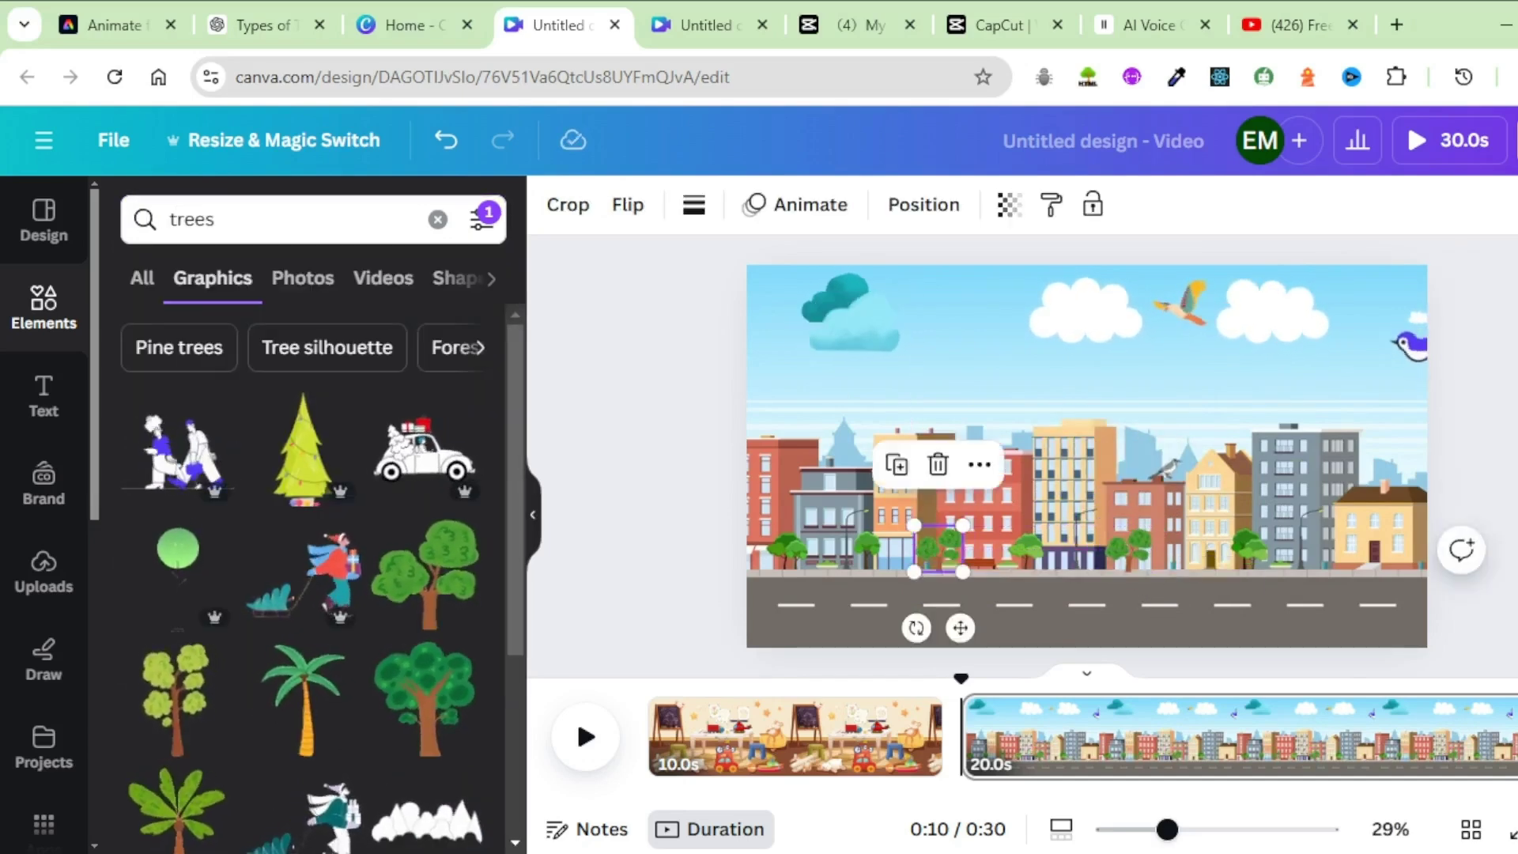
left_click(704, 493)
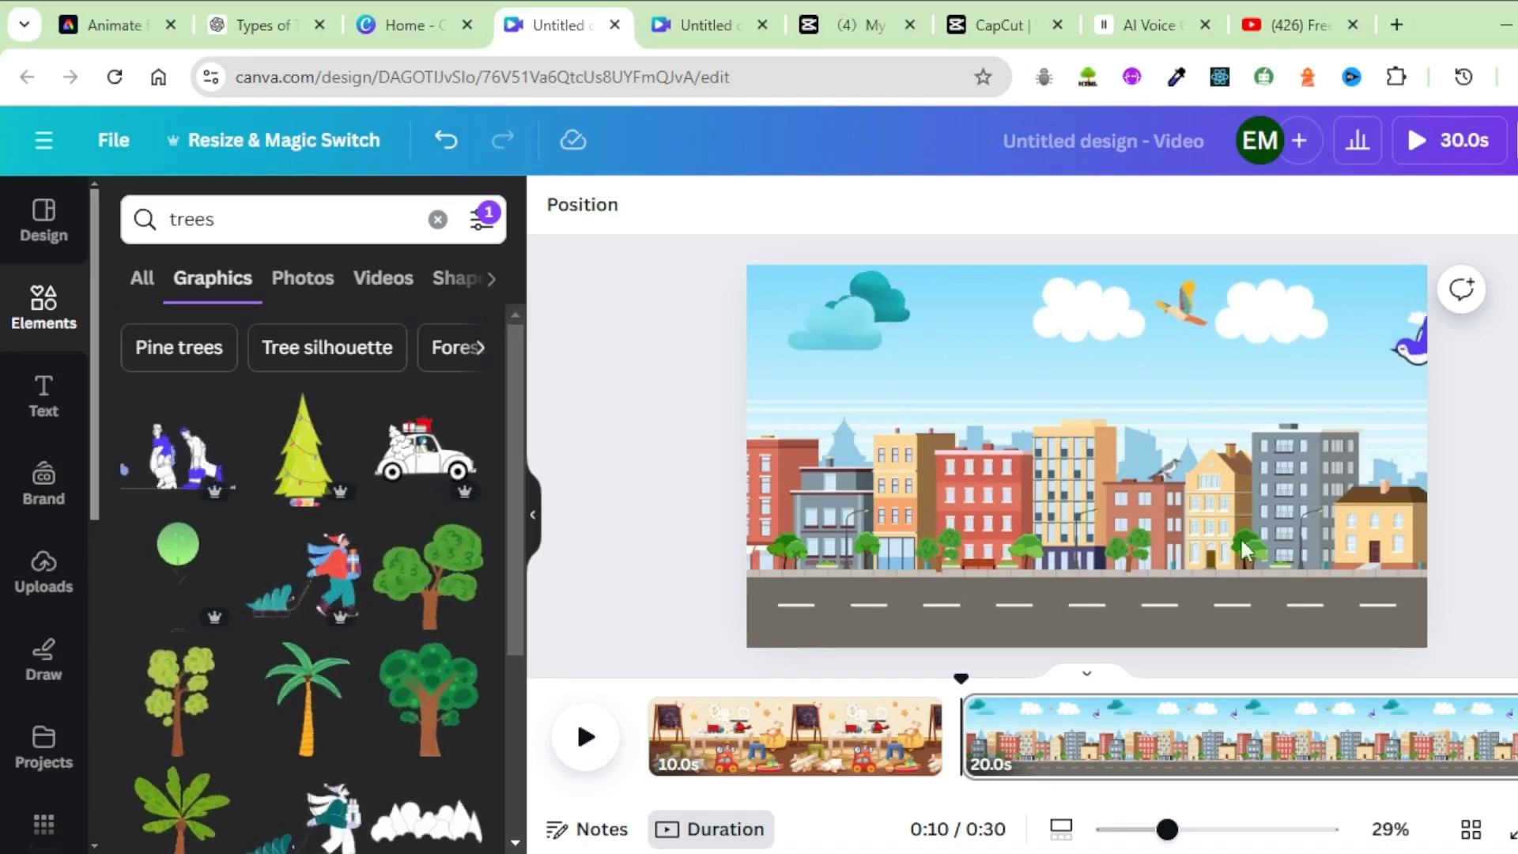
Step: Download the design as an MP4 Video, and check the Scene 3 prompt in ChatGPT
left_click(1511, 140)
scroll(1233, 514, "down", 3)
left_click(1250, 612)
left_click(1375, 630)
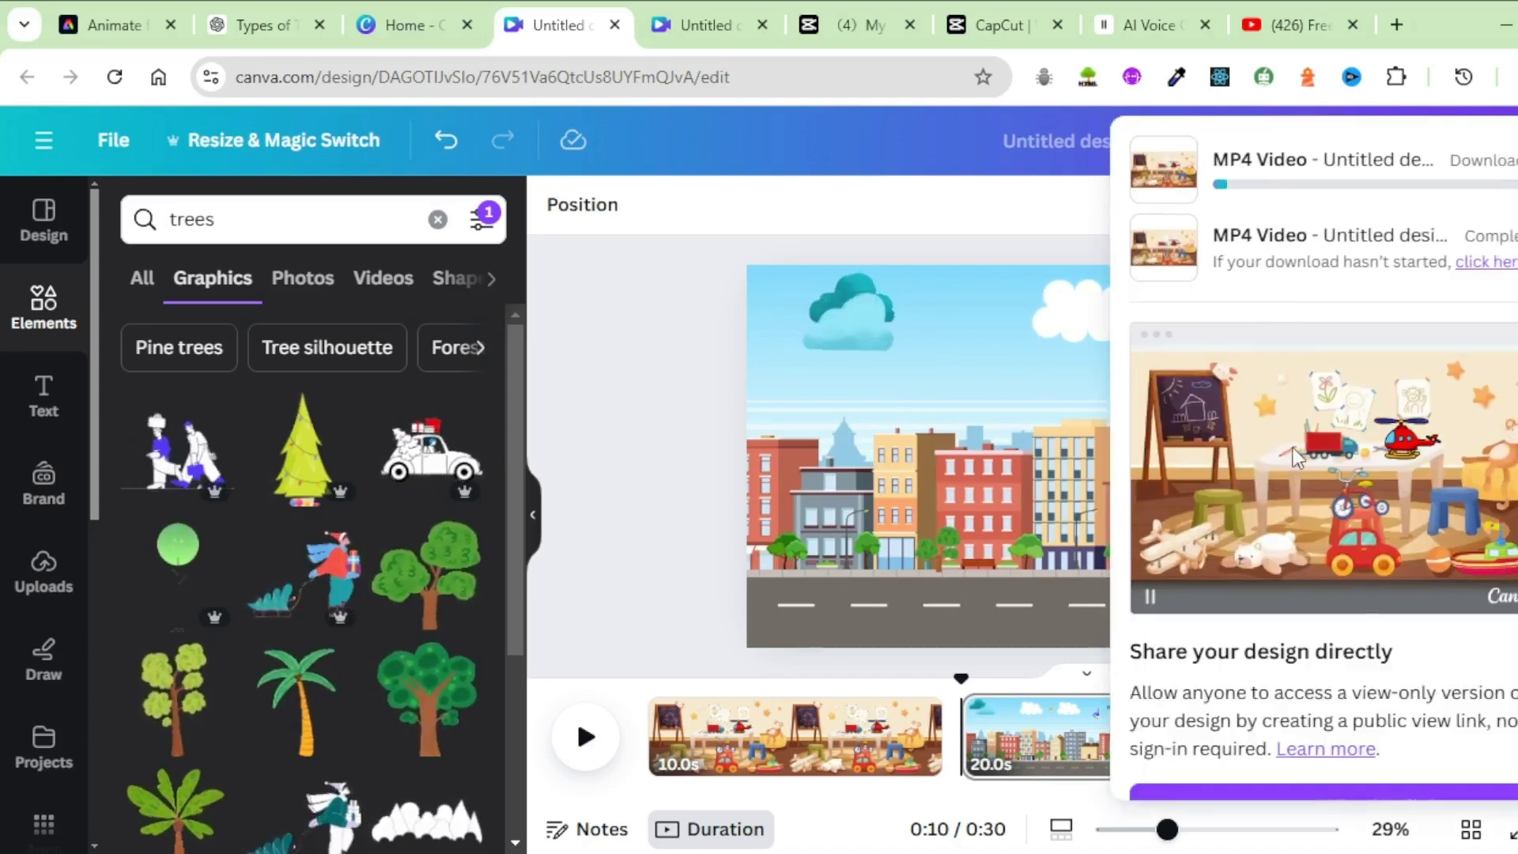
key("ctrl+2")
scroll(906, 415, "down", 3)
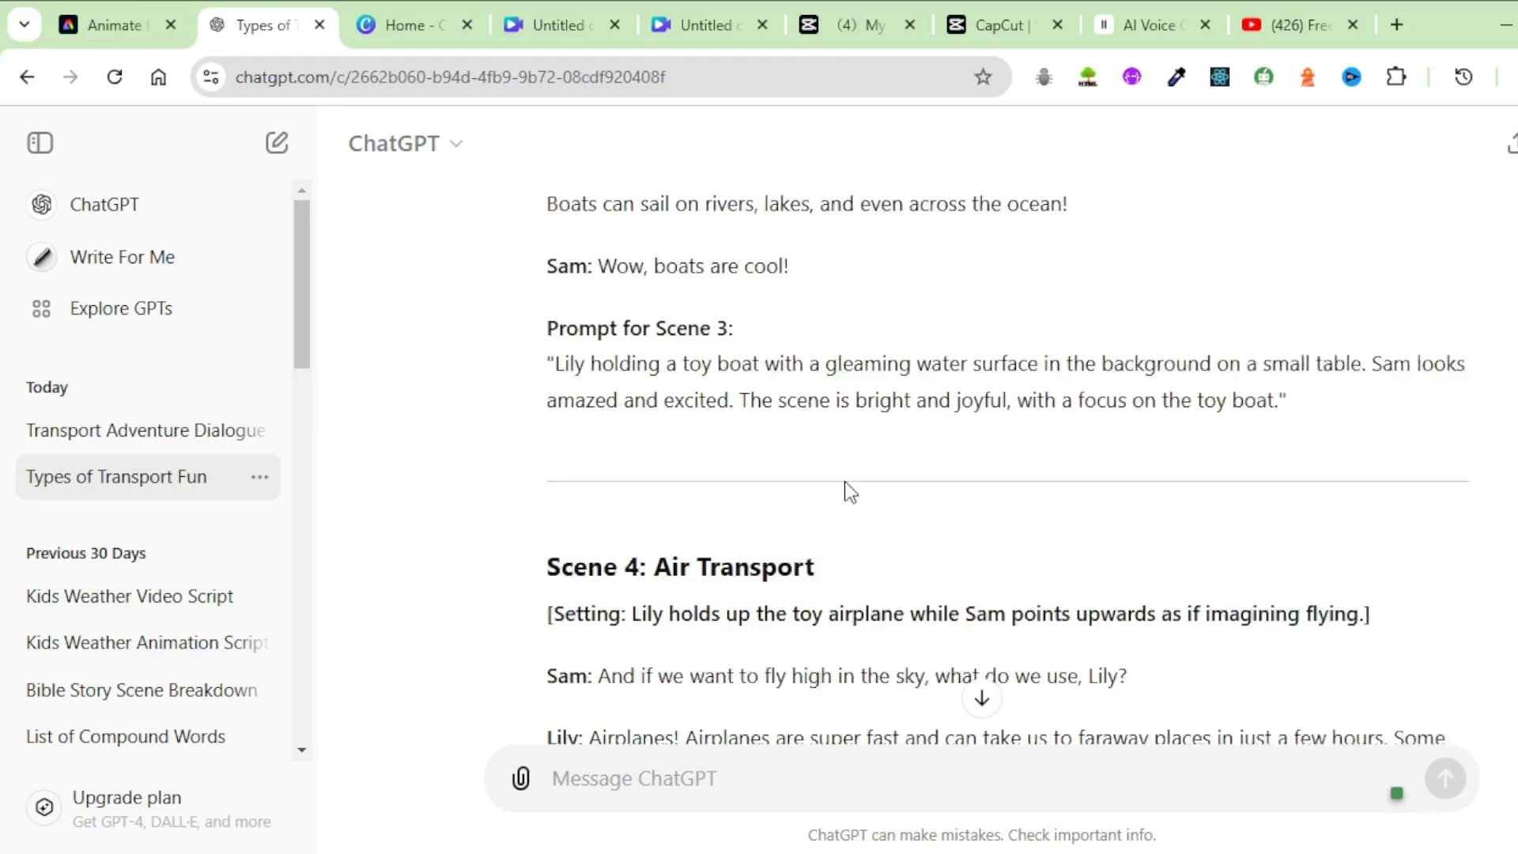
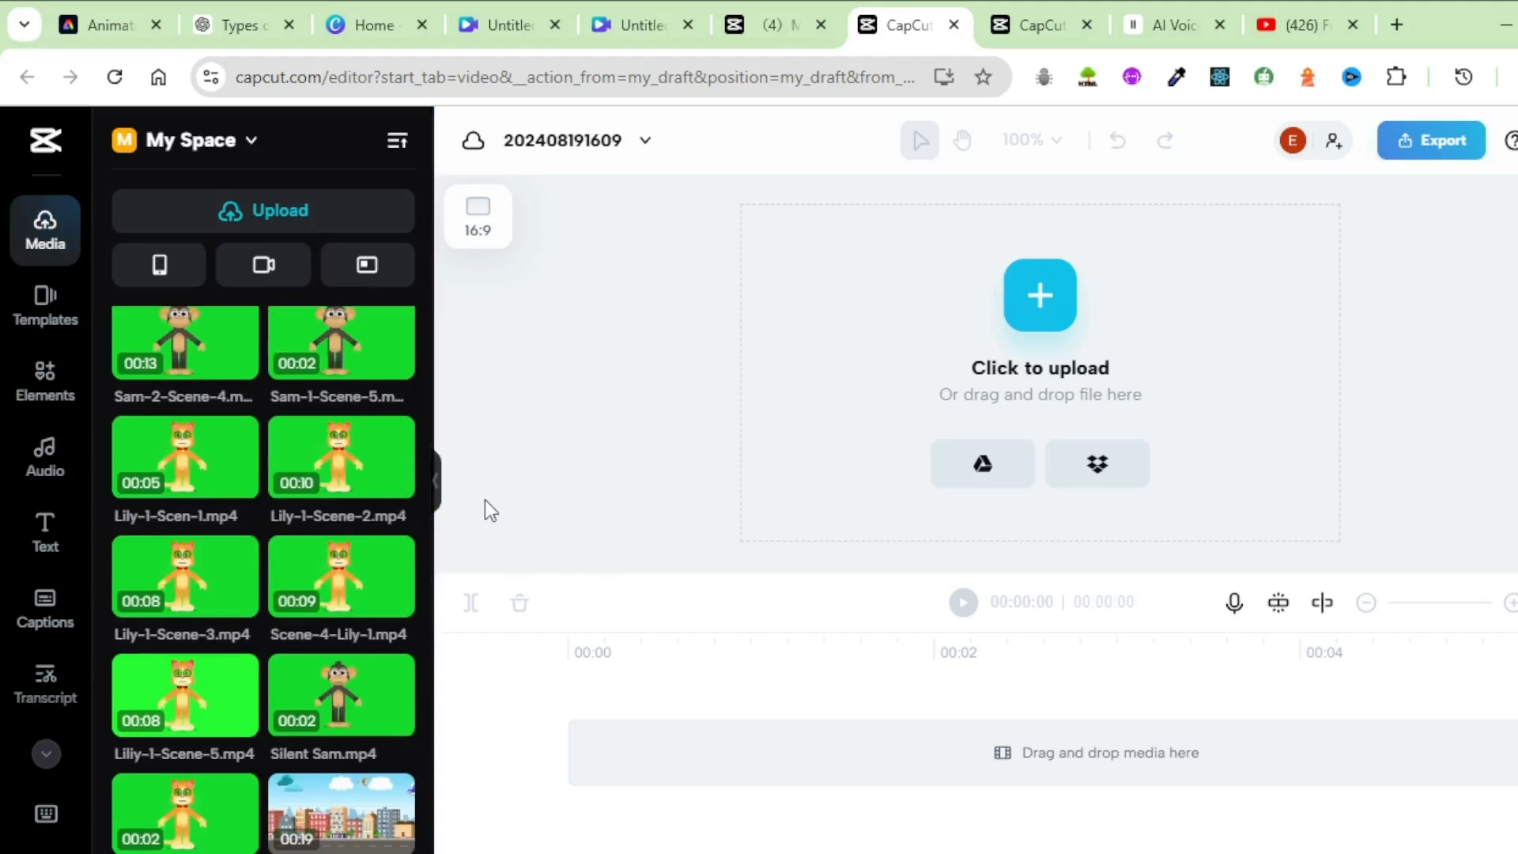
Step: In CapCut, place Scene 1 Background.mp4 on the timeline and Sam1-Scene-1.mp4 on the track above its start
scroll(380, 521, "down", 5)
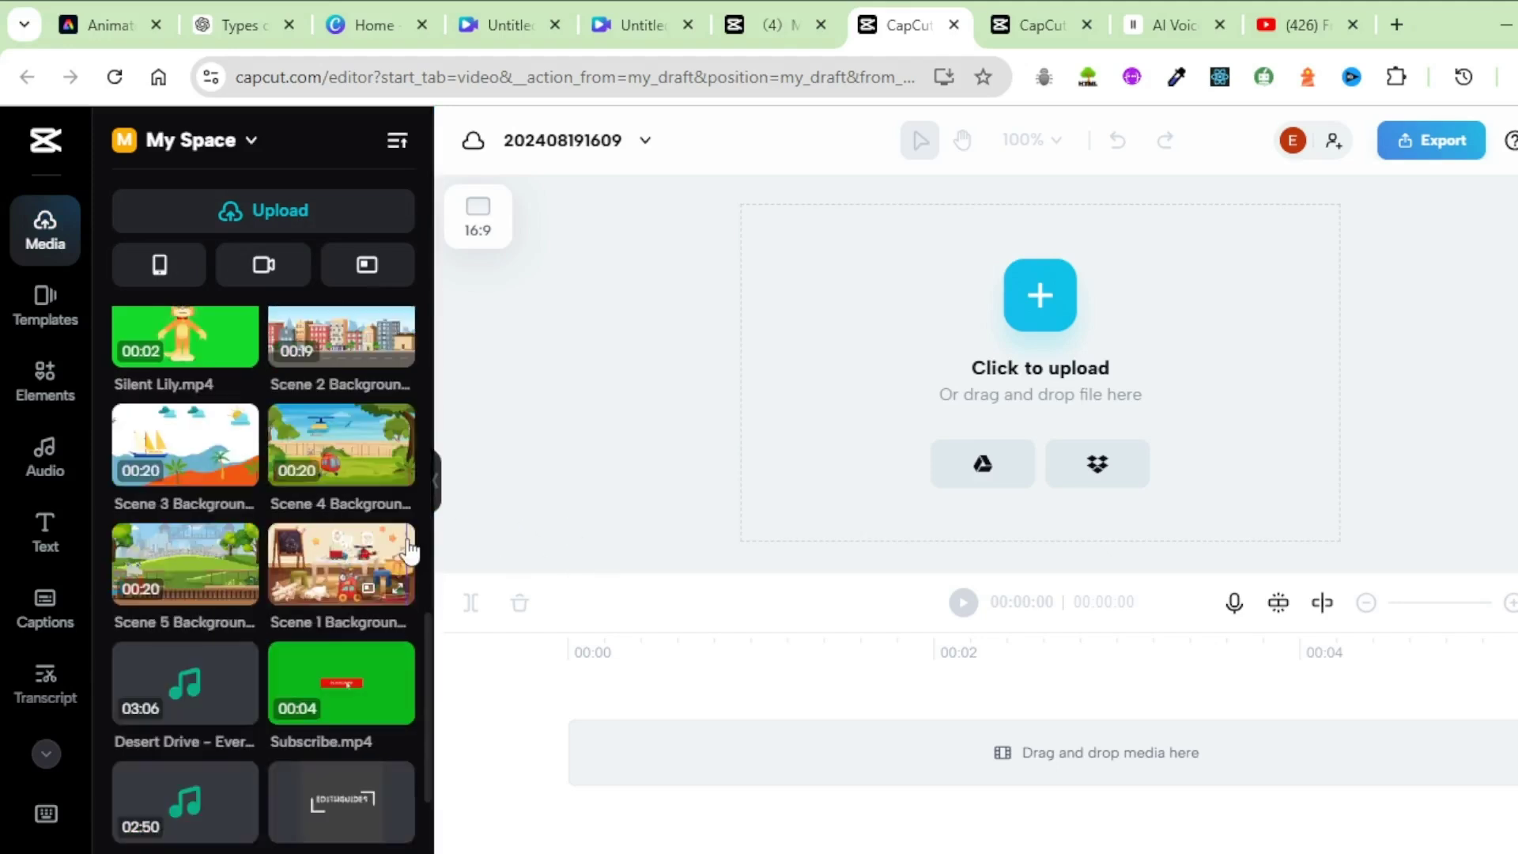
left_click_drag(368, 601, 604, 735)
left_click_drag(771, 731, 771, 731)
left_click_drag(185, 348, 572, 715)
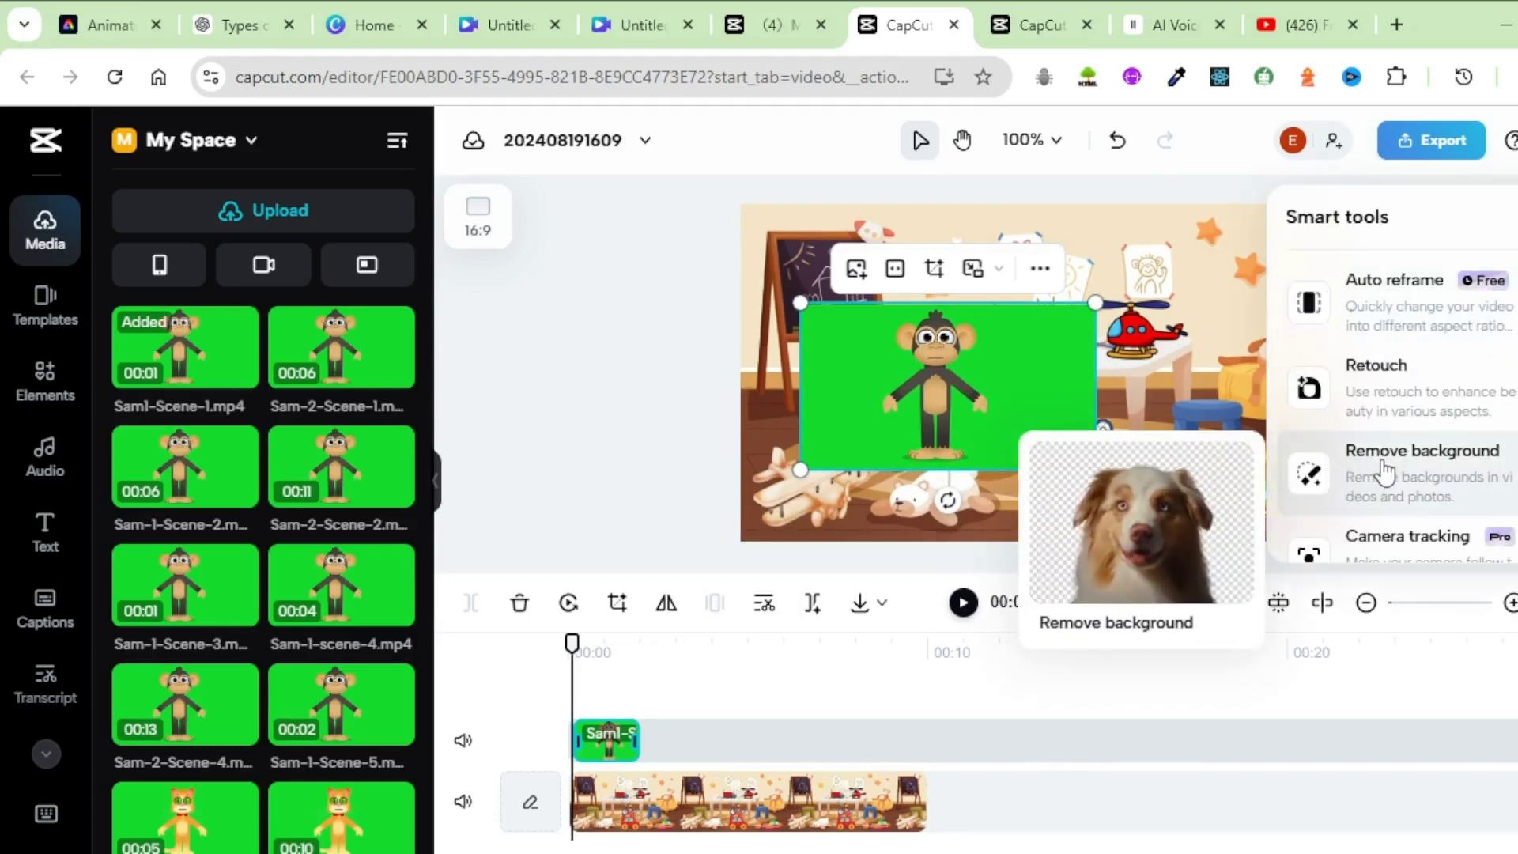
Step: Remove the monkey clip's green background with the chroma key, sampling the green beside the character
left_click(1385, 472)
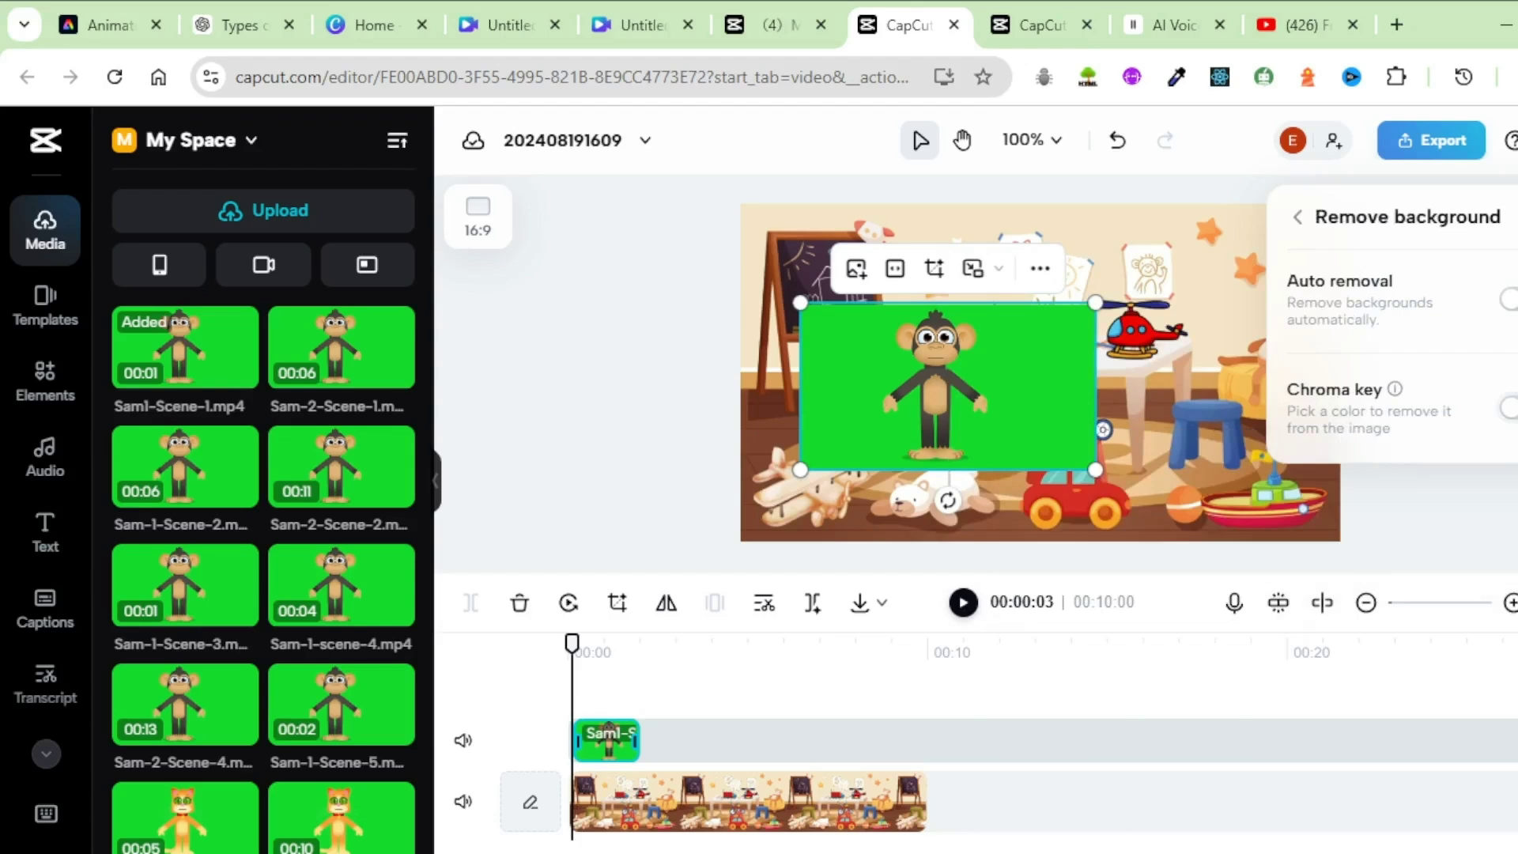
left_click(1507, 408)
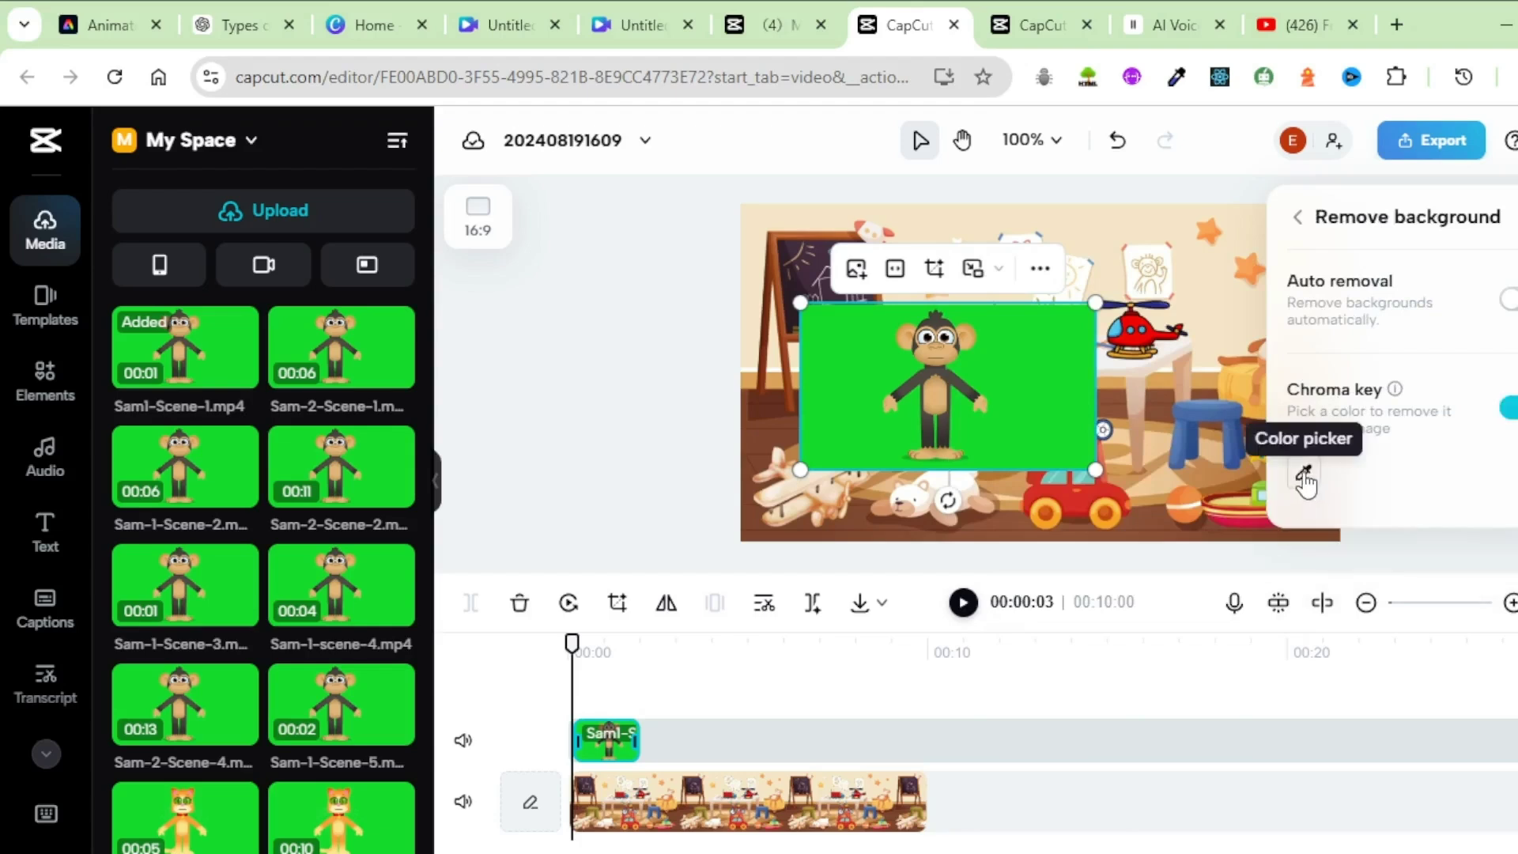
left_click(1304, 474)
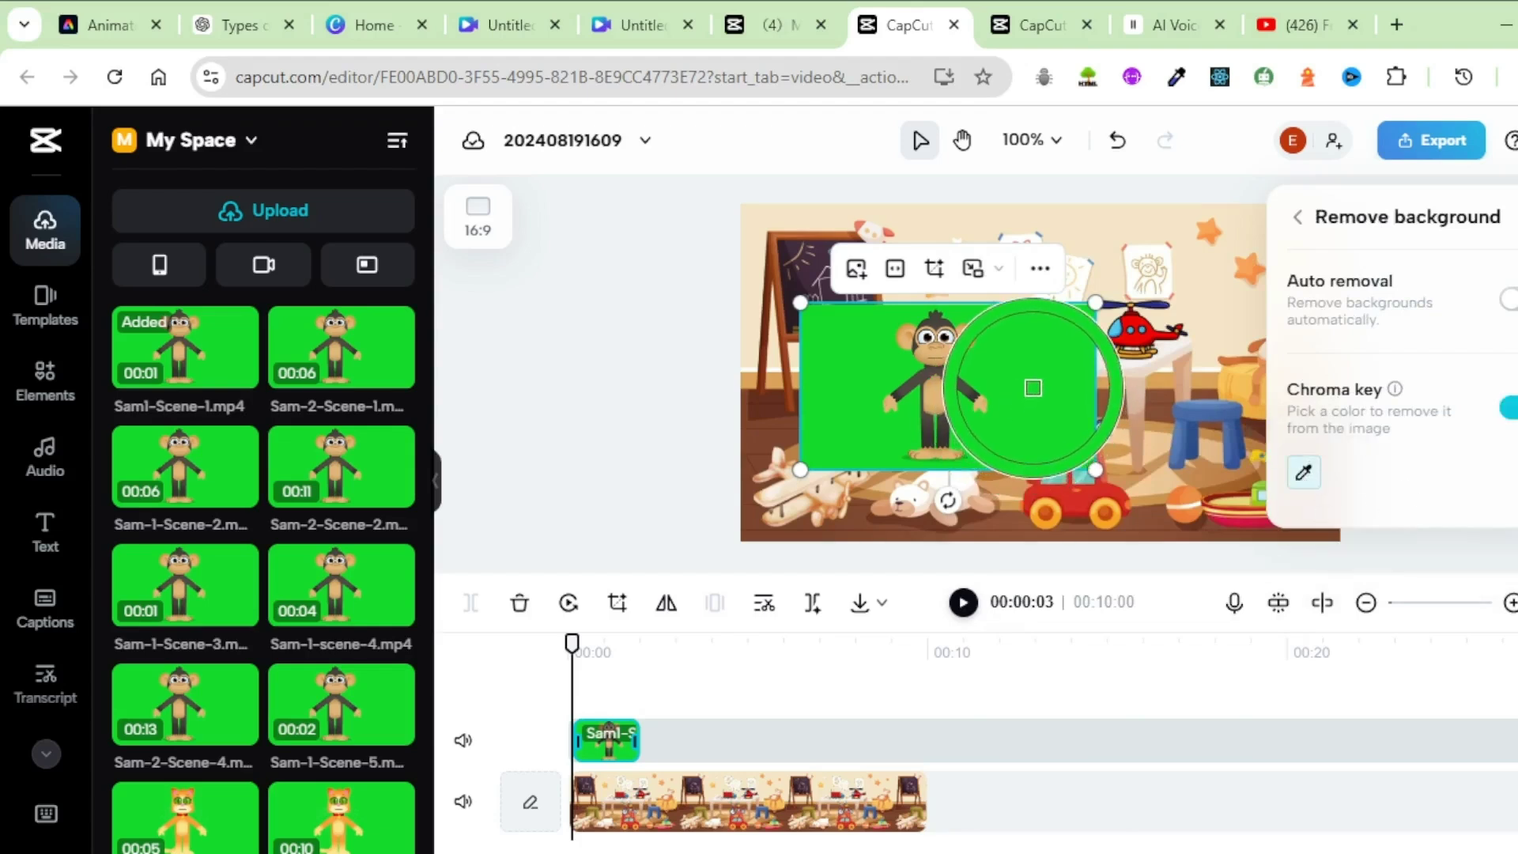
left_click(1032, 387)
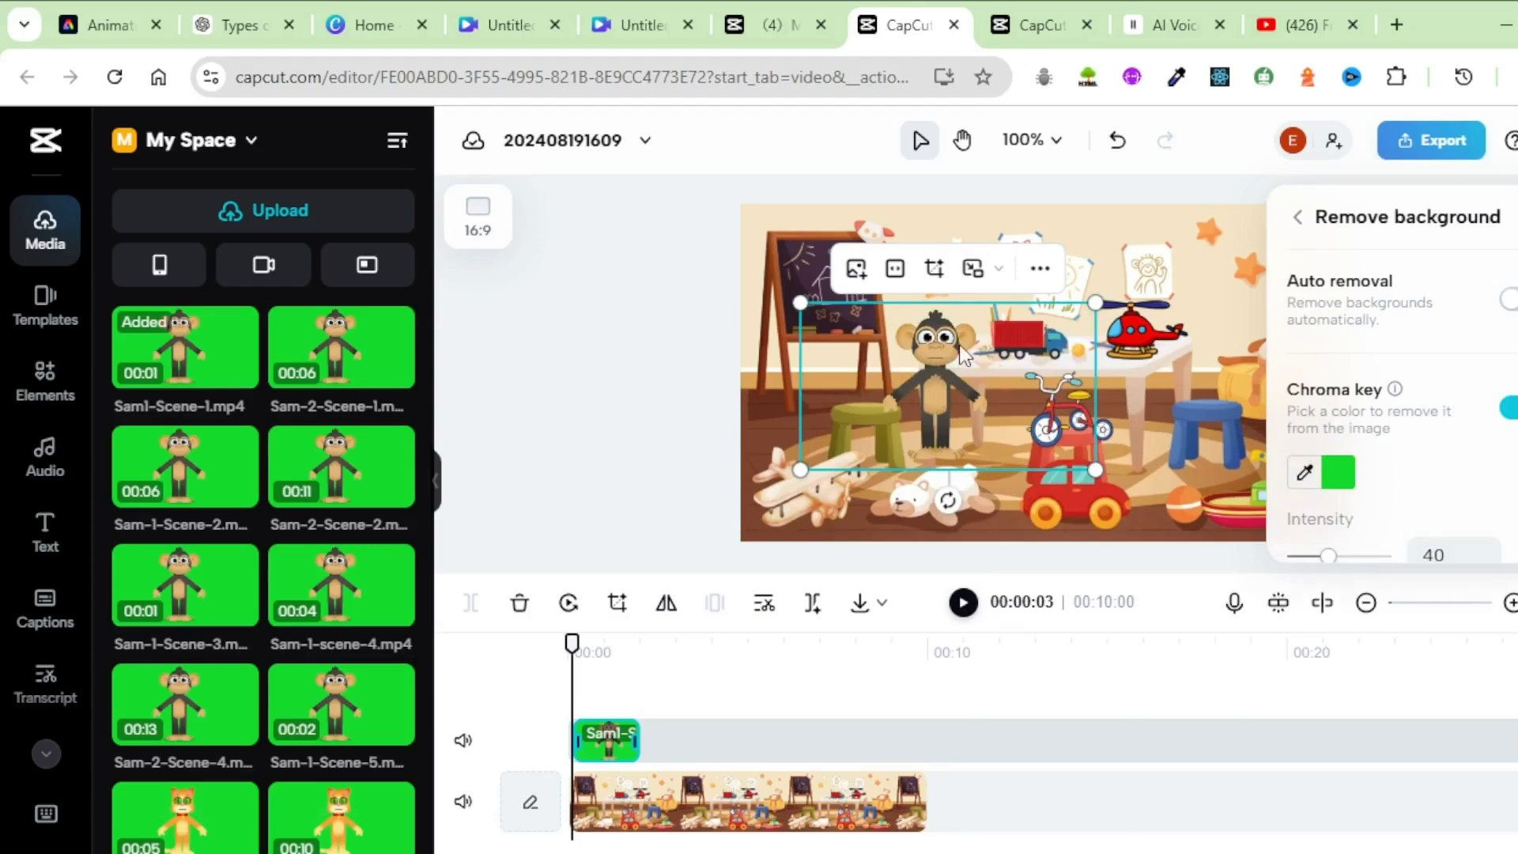
Step: Enlarge the monkey clip and position the character above the green stool, in front of the chalkboard
left_click_drag(931, 387, 817, 360)
left_click_drag(983, 288, 1035, 200)
mouse_move(873, 325)
left_mouse_down()
mouse_move(818, 328)
mouse_move(884, 301)
left_mouse_up()
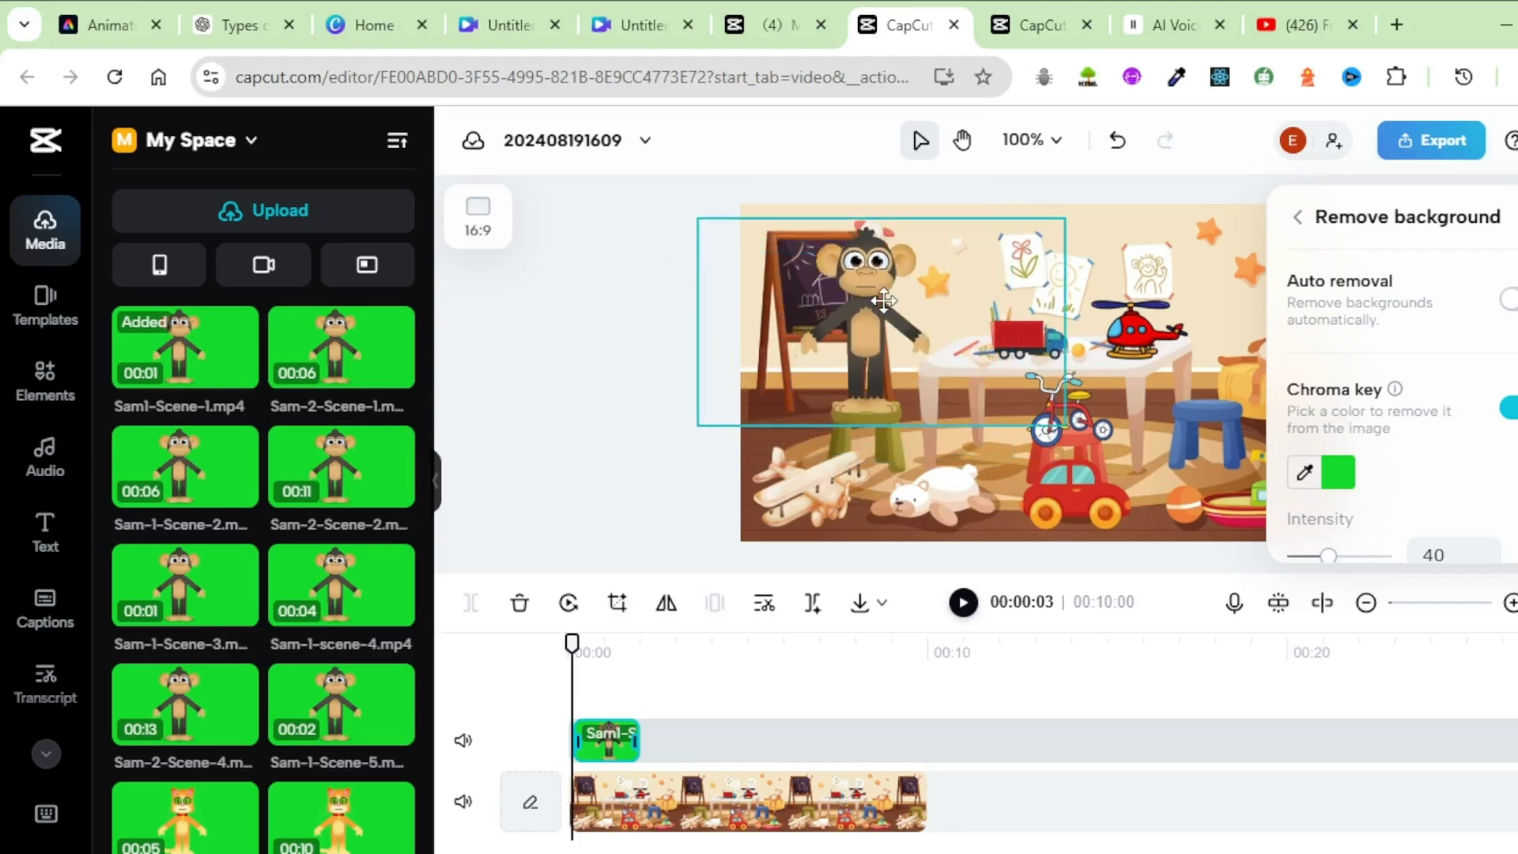
left_click(1197, 332)
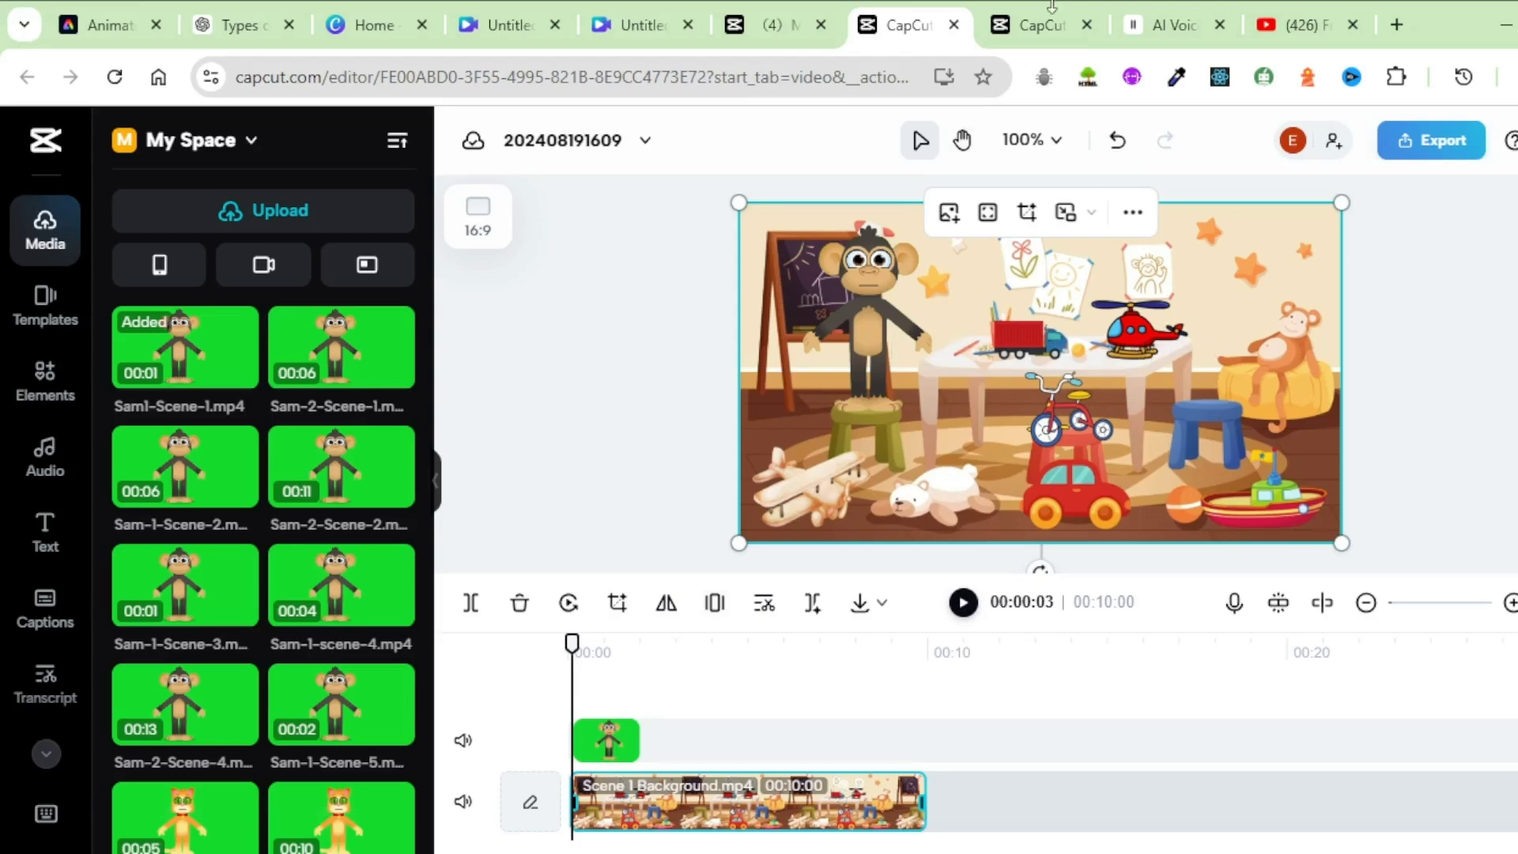
Step: Switch to ElevenLabs and generate a silent speech clip from the text "---" with the current voice
left_click(1170, 24)
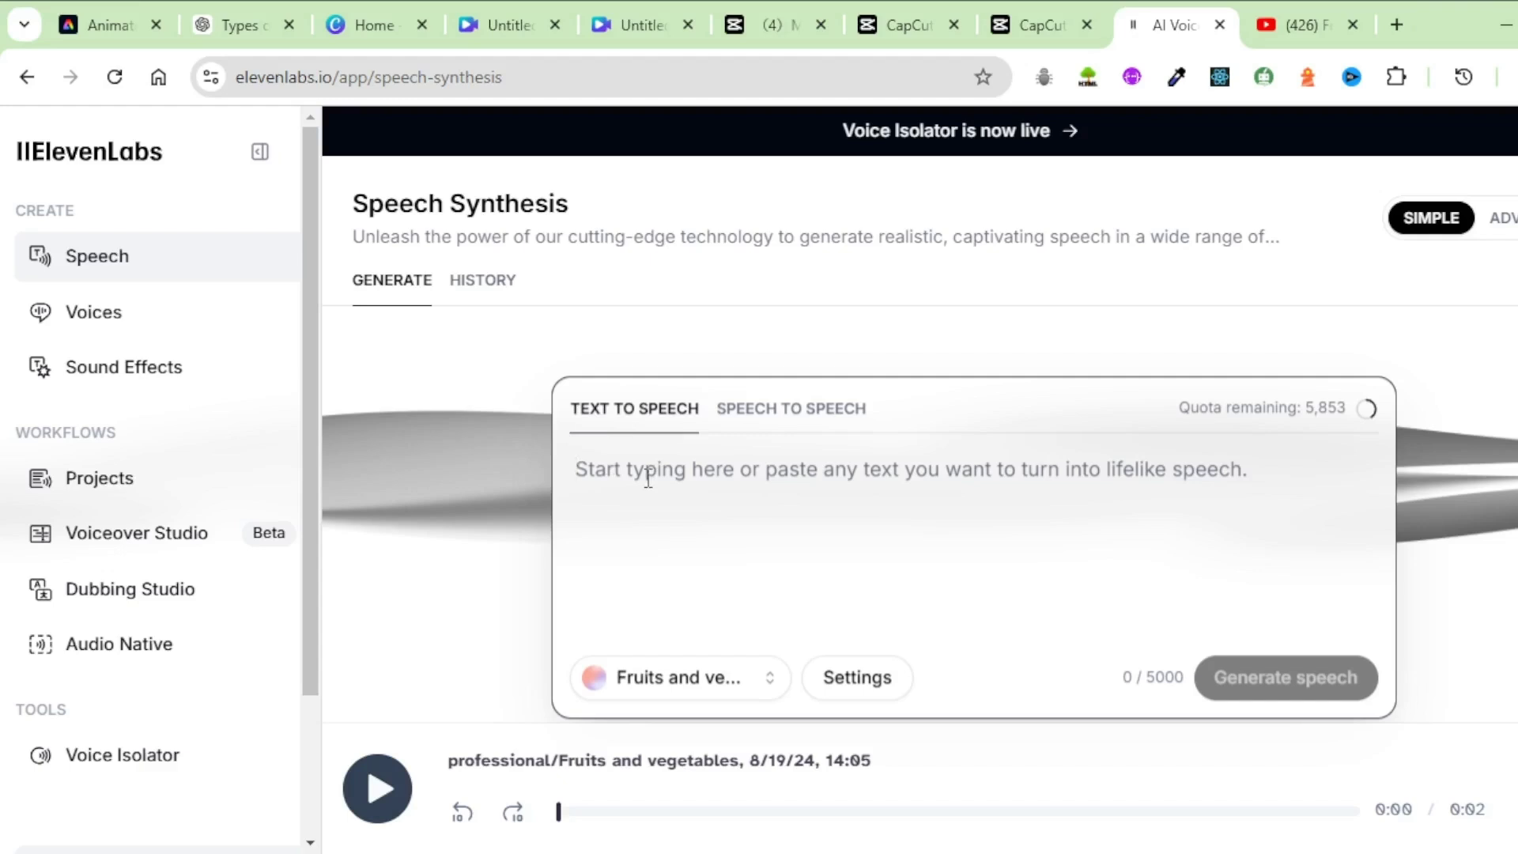
type("---")
left_click(1282, 684)
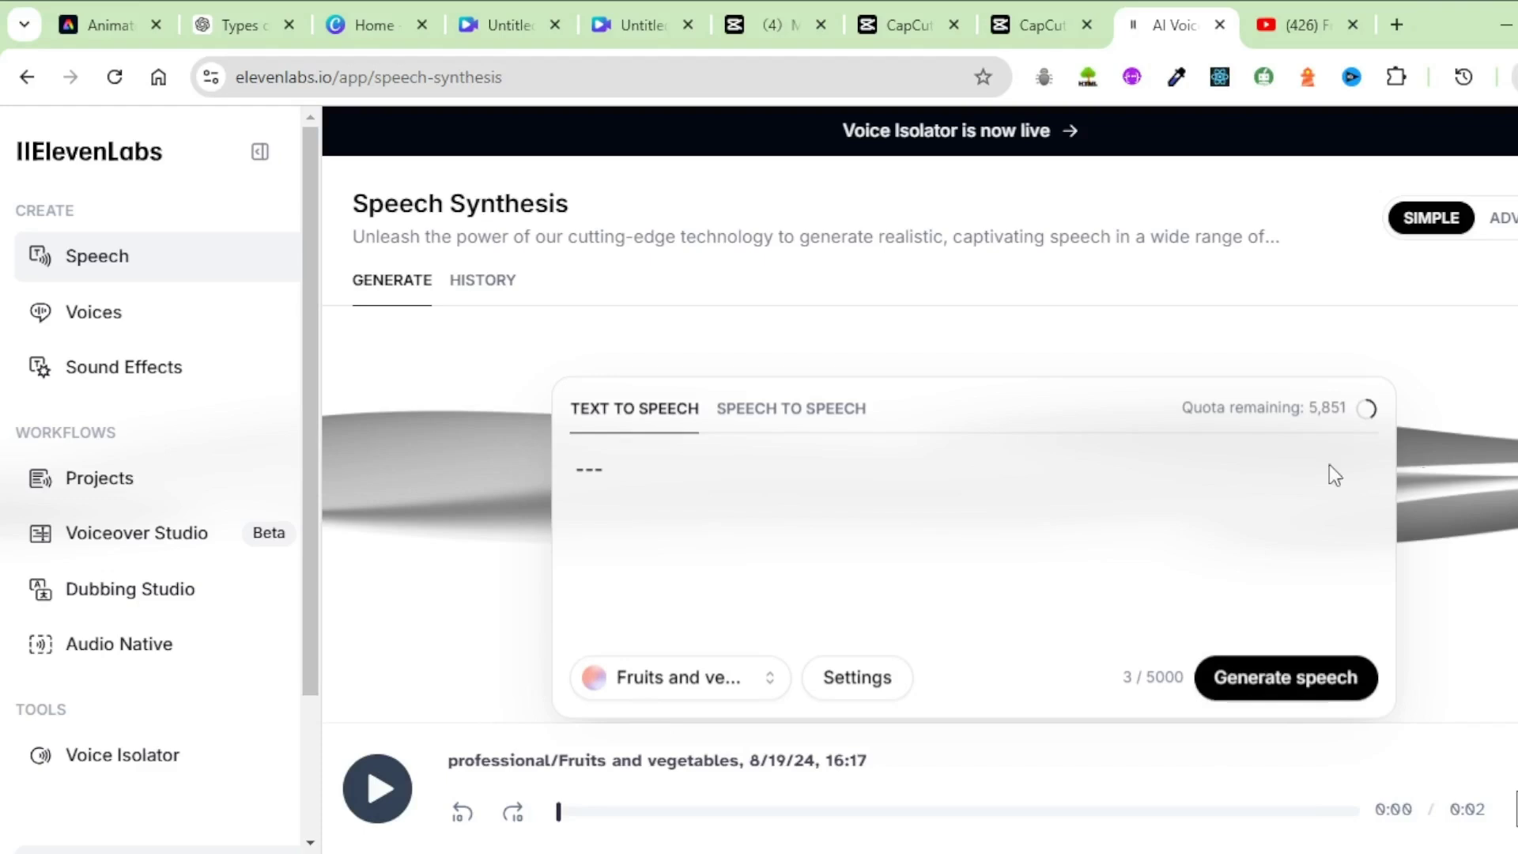
Step: Switch to Adobe Express, select the Casey character at 62% scale, and browse for replacement audio
left_click(103, 28)
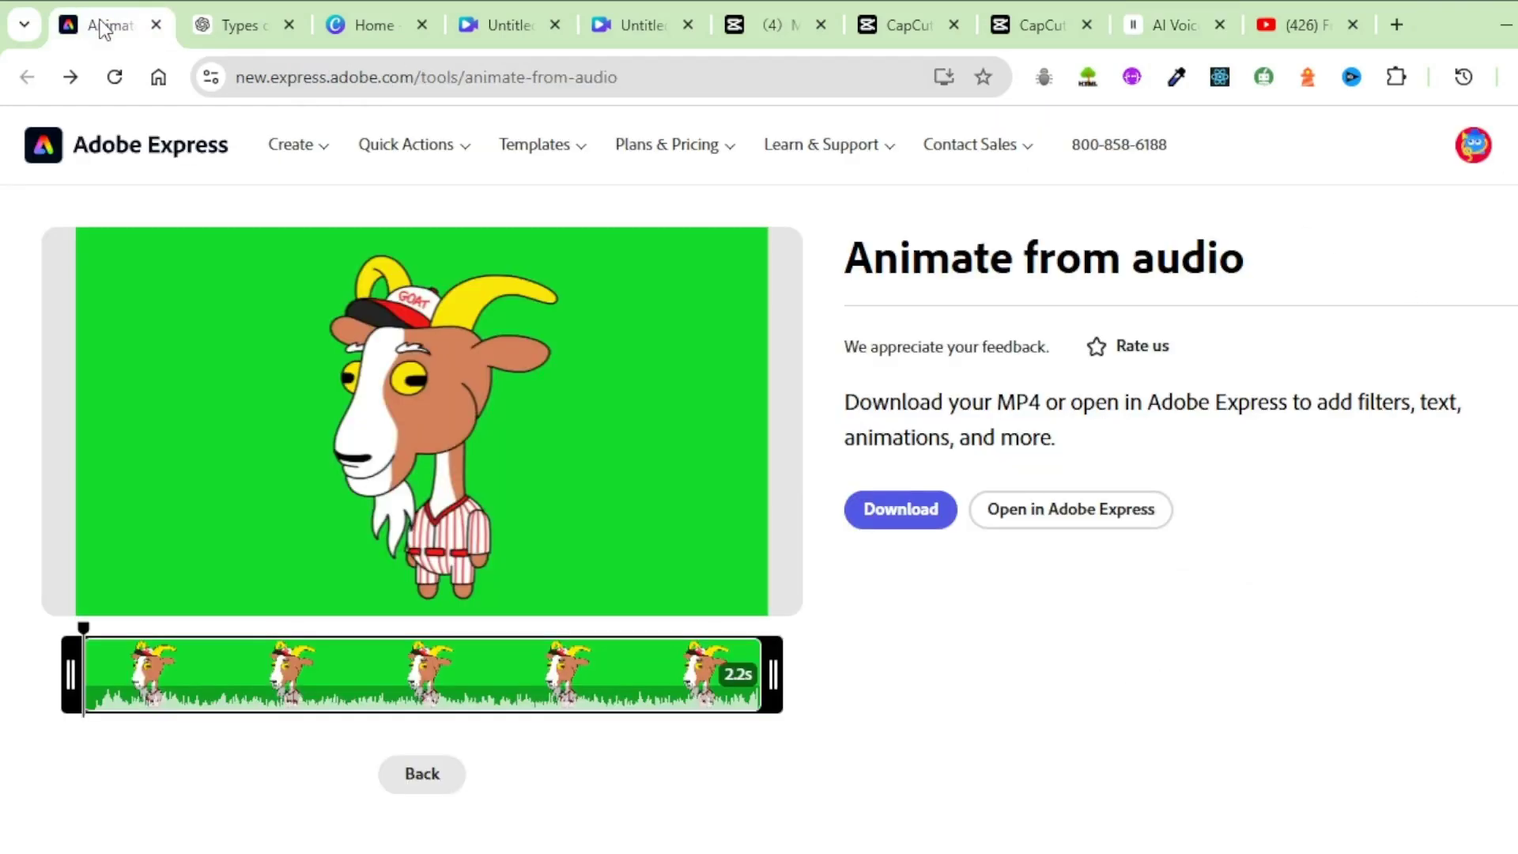
left_click(460, 776)
left_click(945, 689)
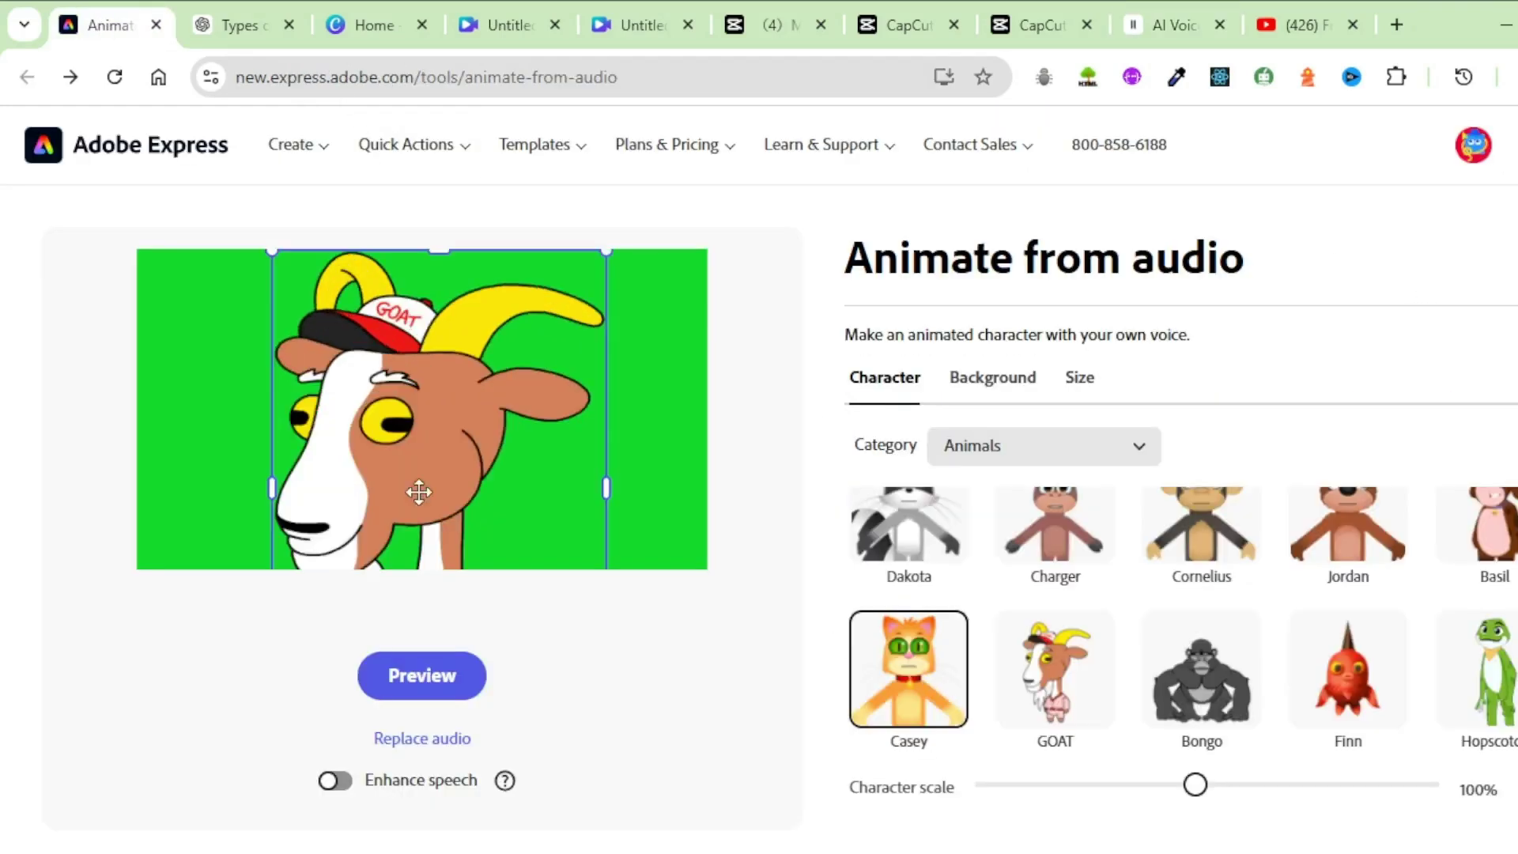
left_click(420, 738)
left_click(547, 617)
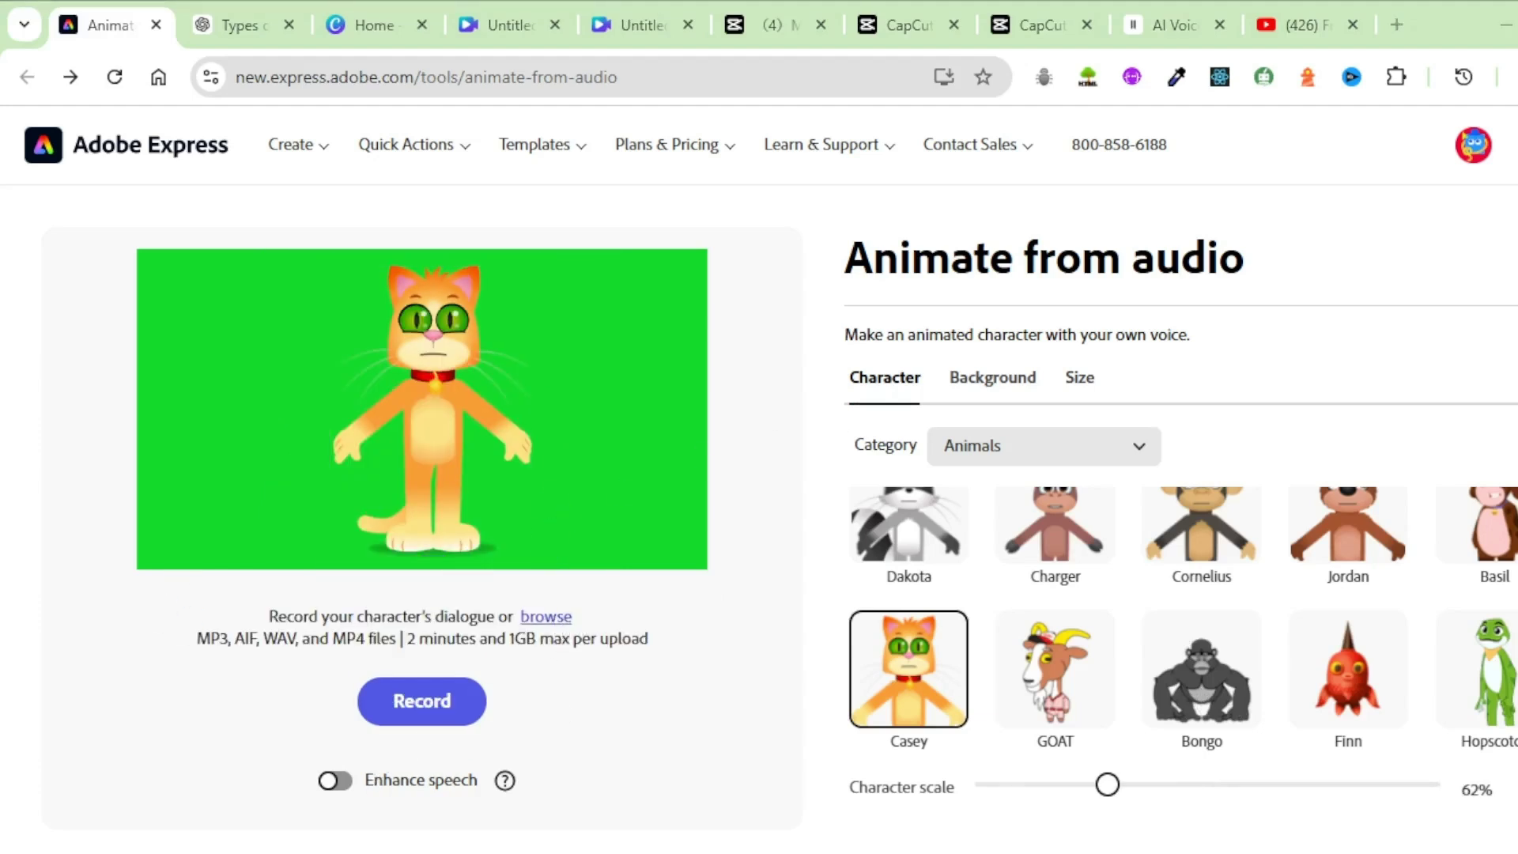
left_click(719, 367)
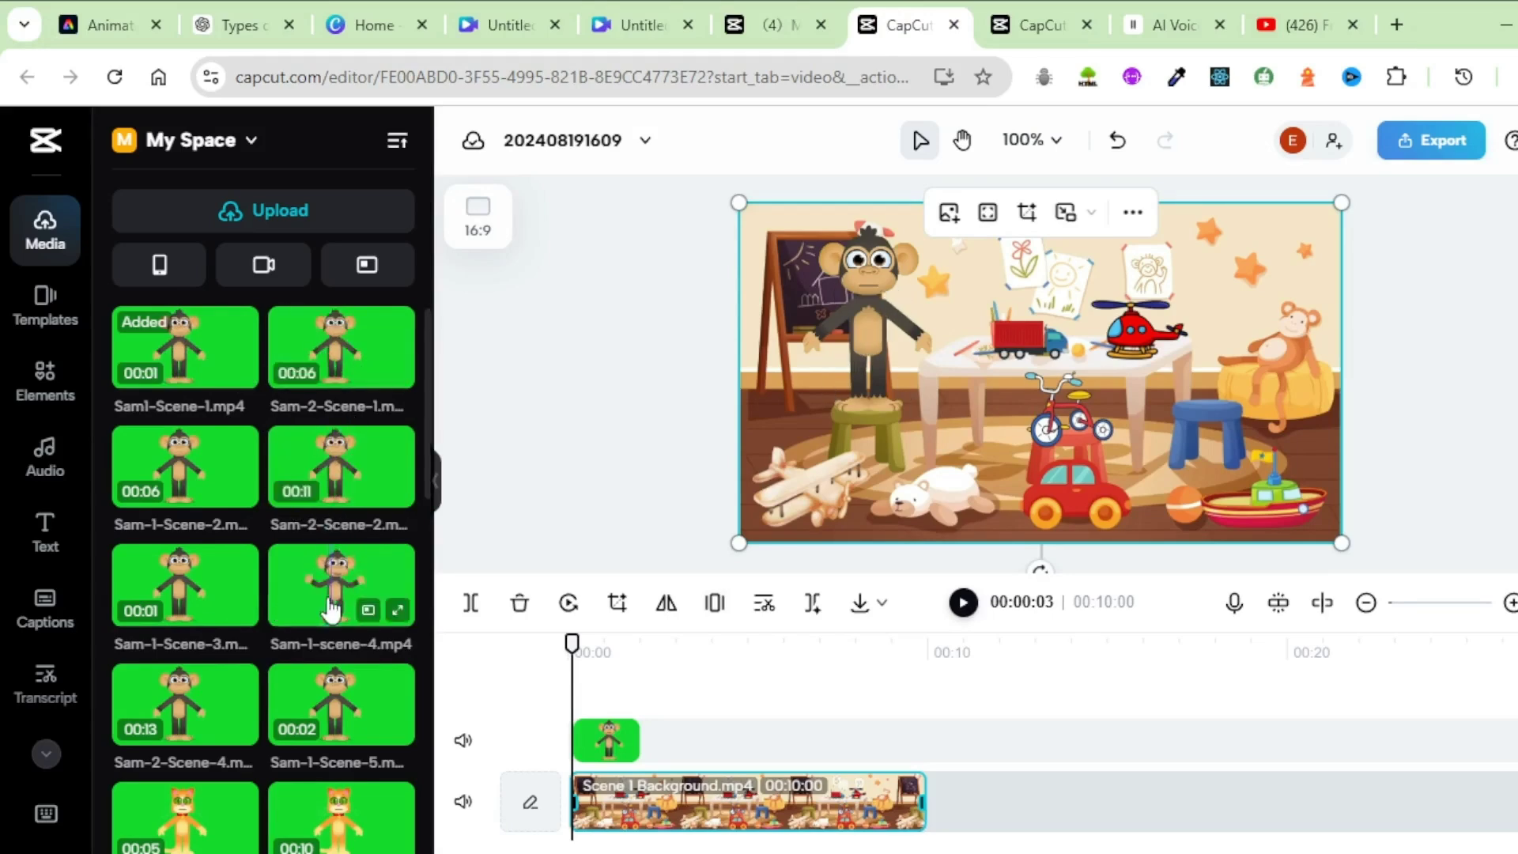
Step: Switch to CapCut, add Silent Lily.mp4 to scene 1, and remove its green background with the chroma key
scroll(316, 625, "down", 3)
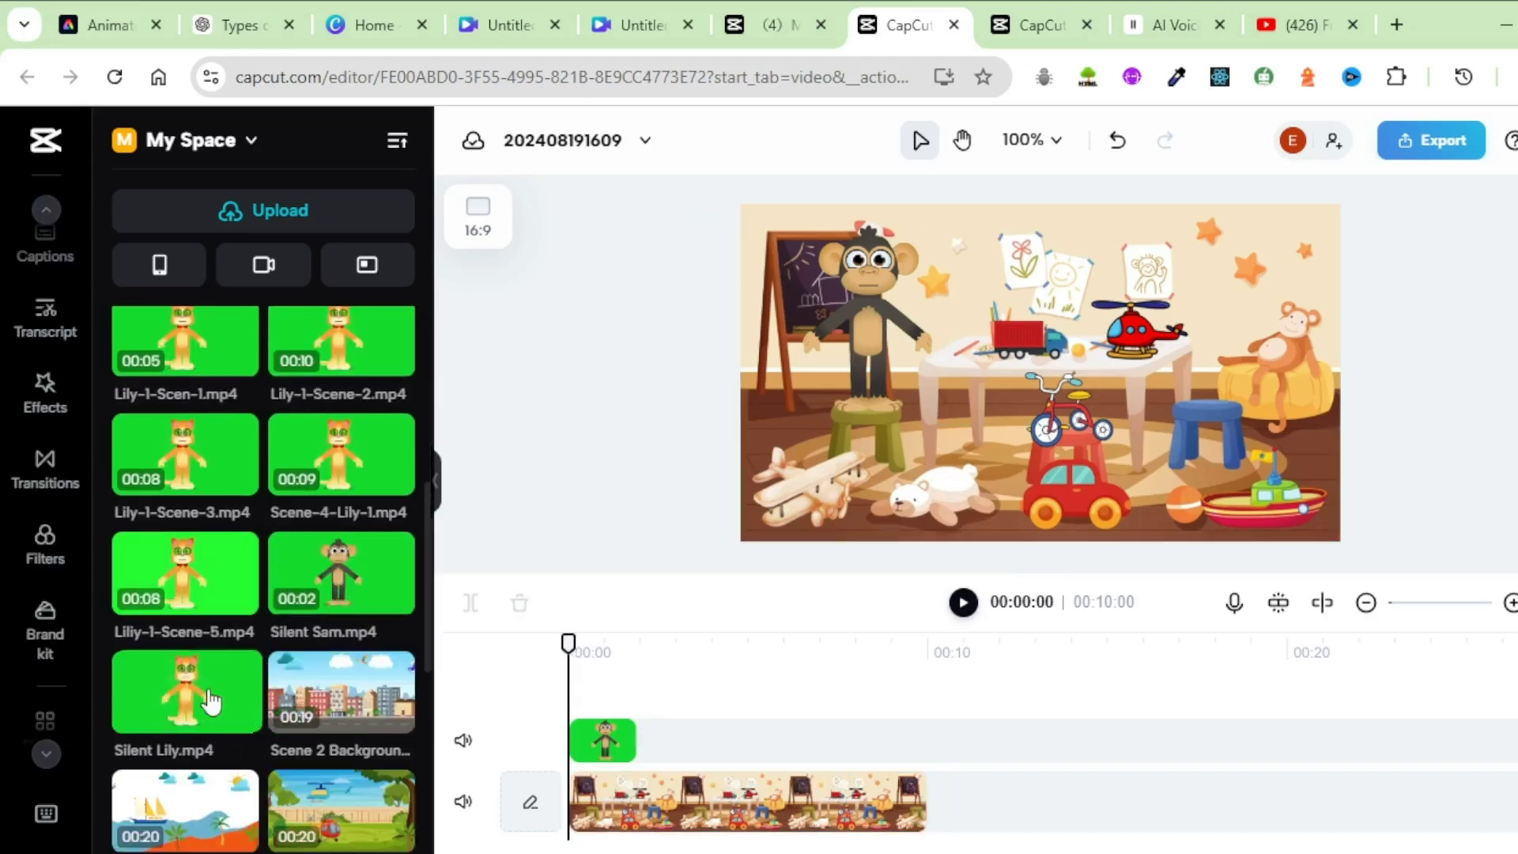
left_click(211, 694)
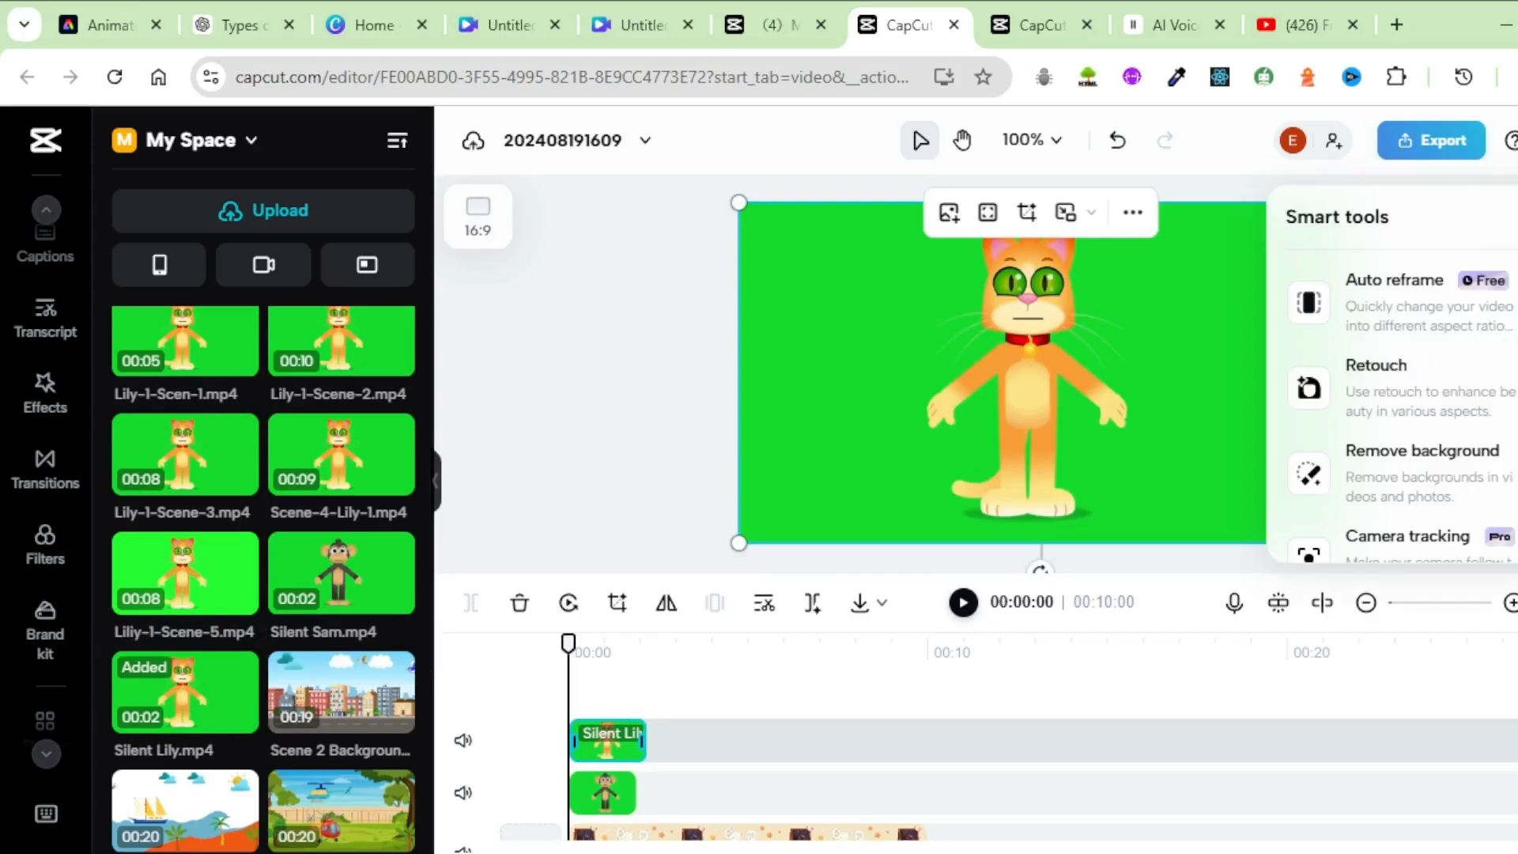
left_click(1382, 490)
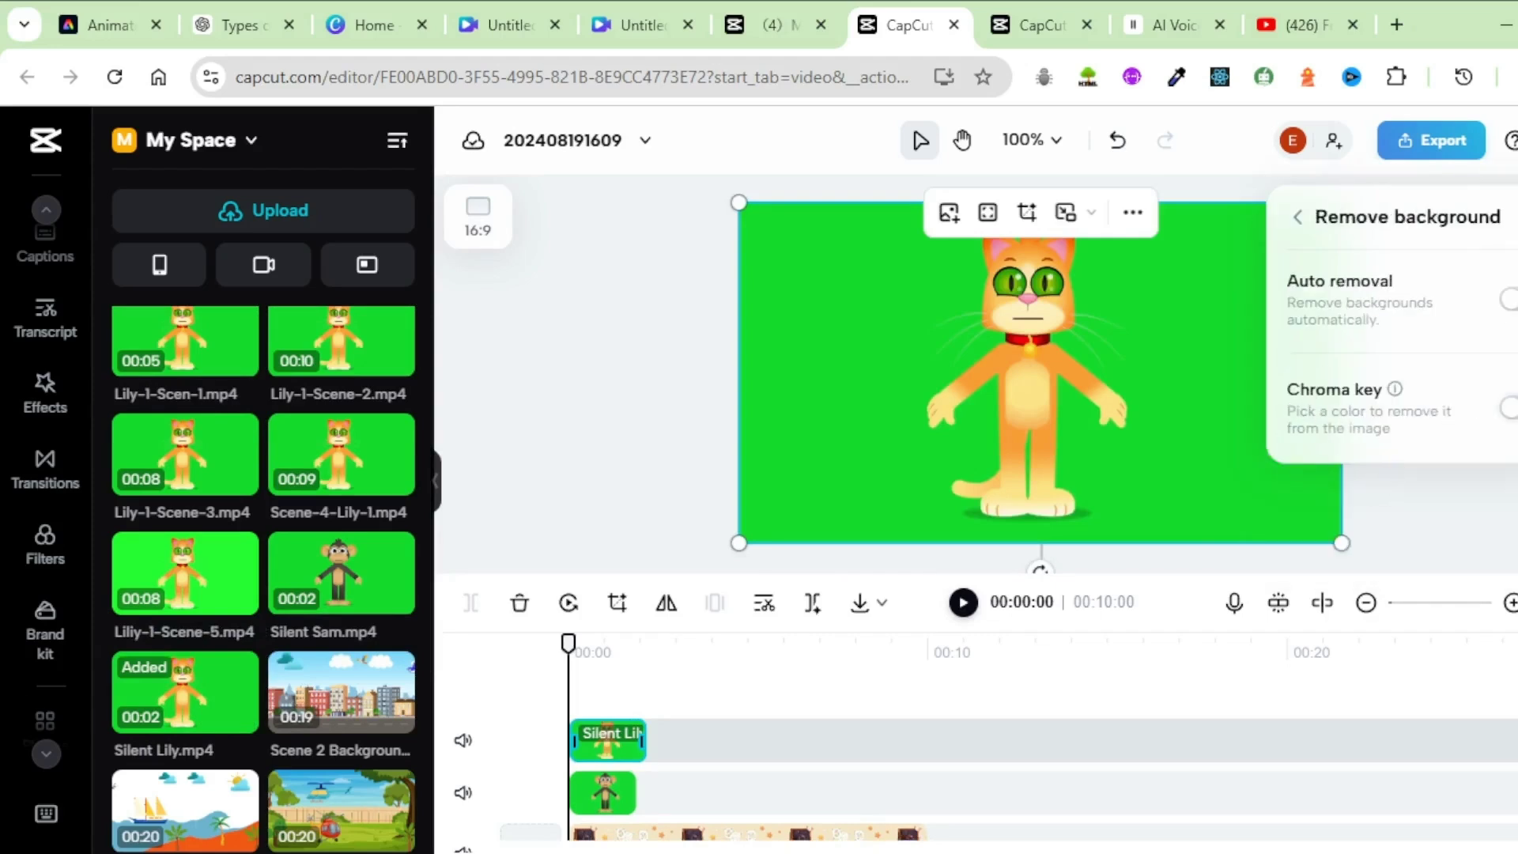
left_click(1507, 407)
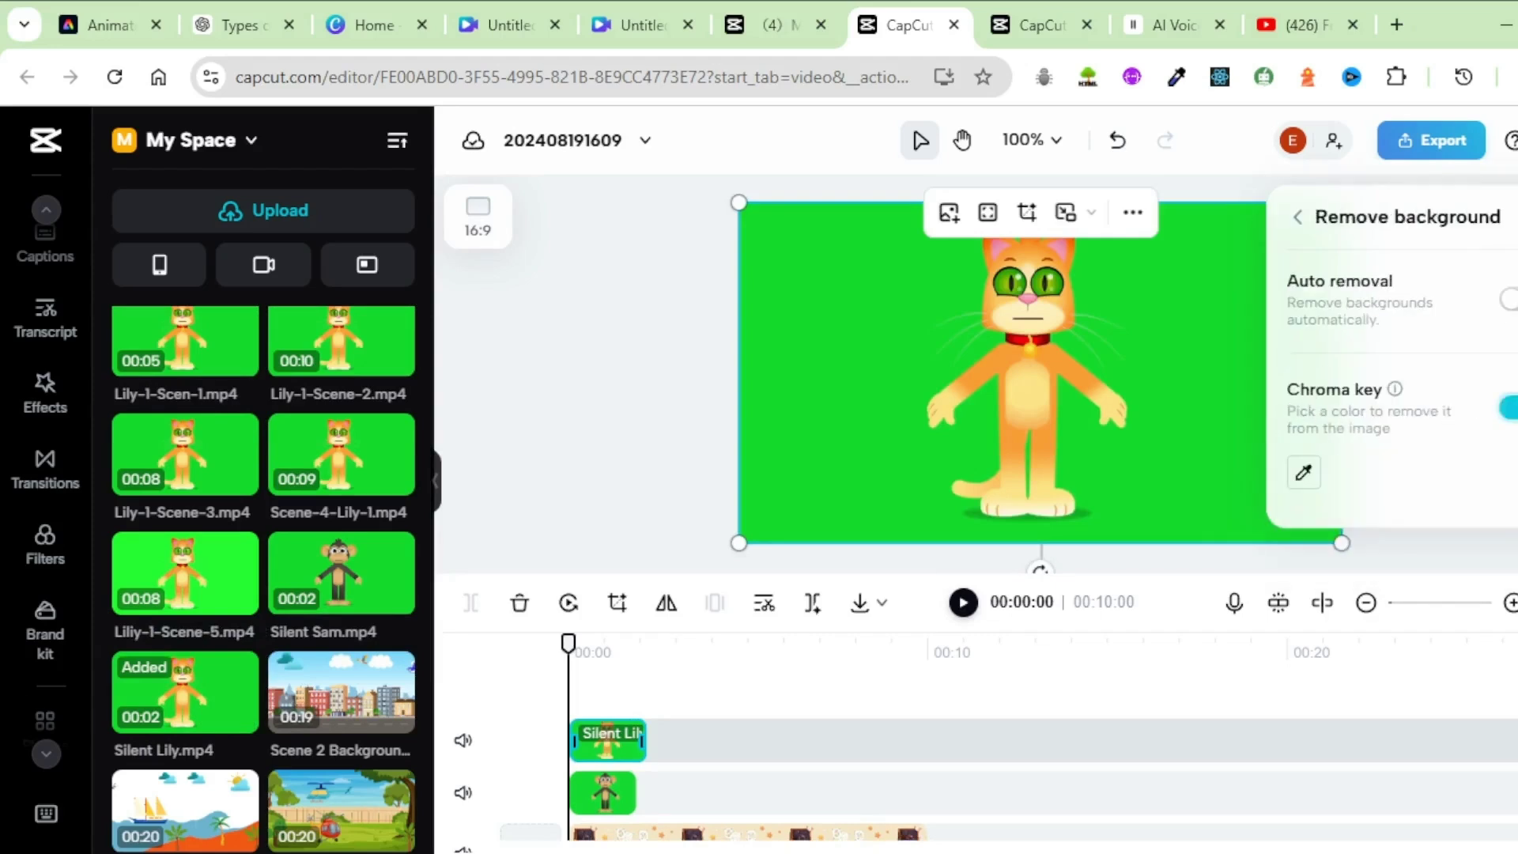
left_click(1304, 476)
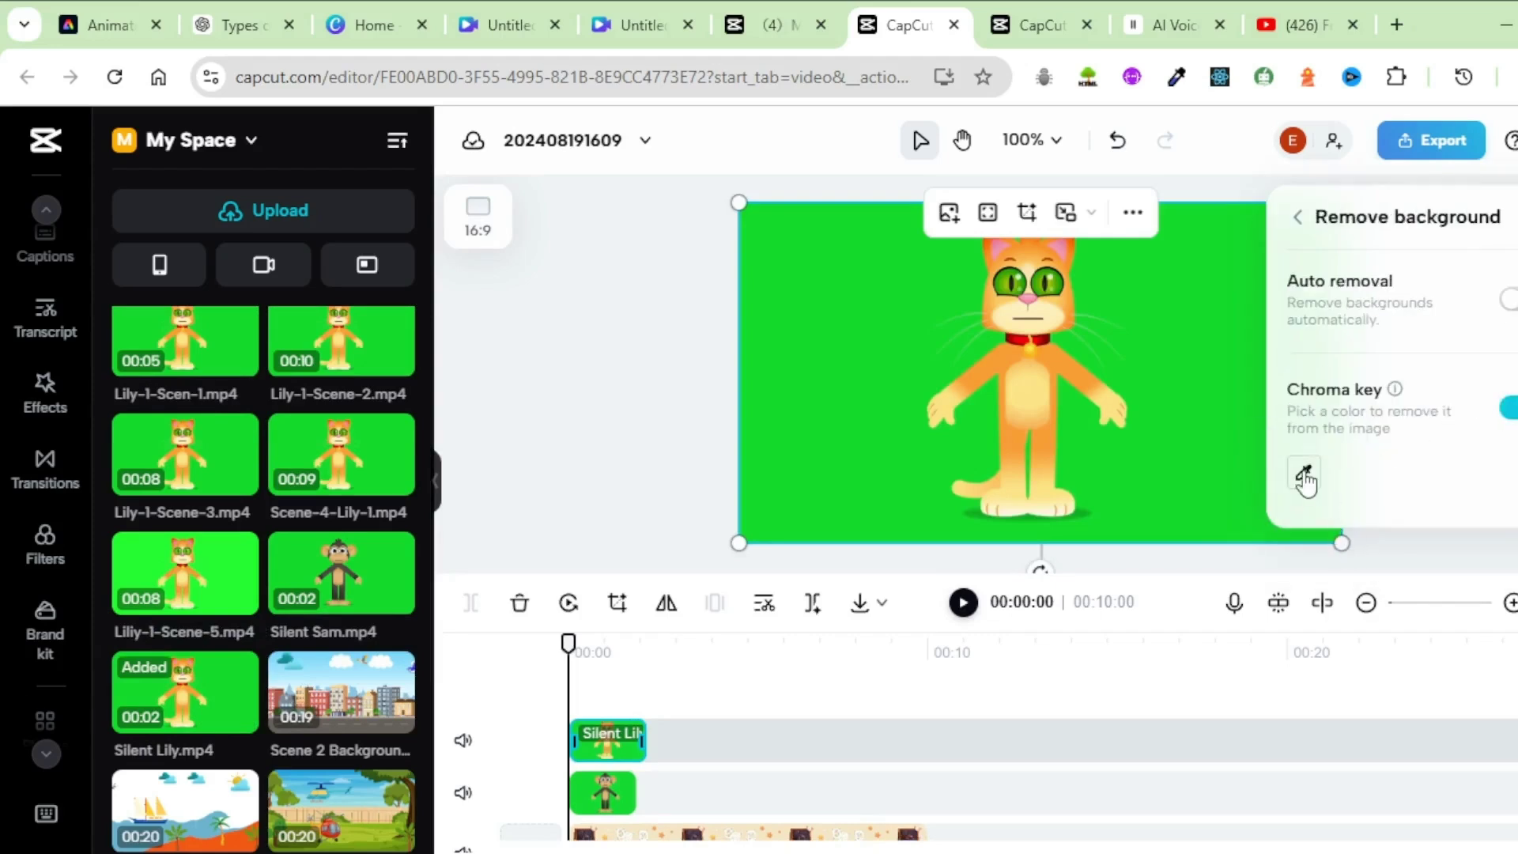
left_click(1193, 357)
Step: Shrink the cat clip, position the character on the blue stool beside the table, and play the scene
left_click_drag(1199, 366, 1308, 453)
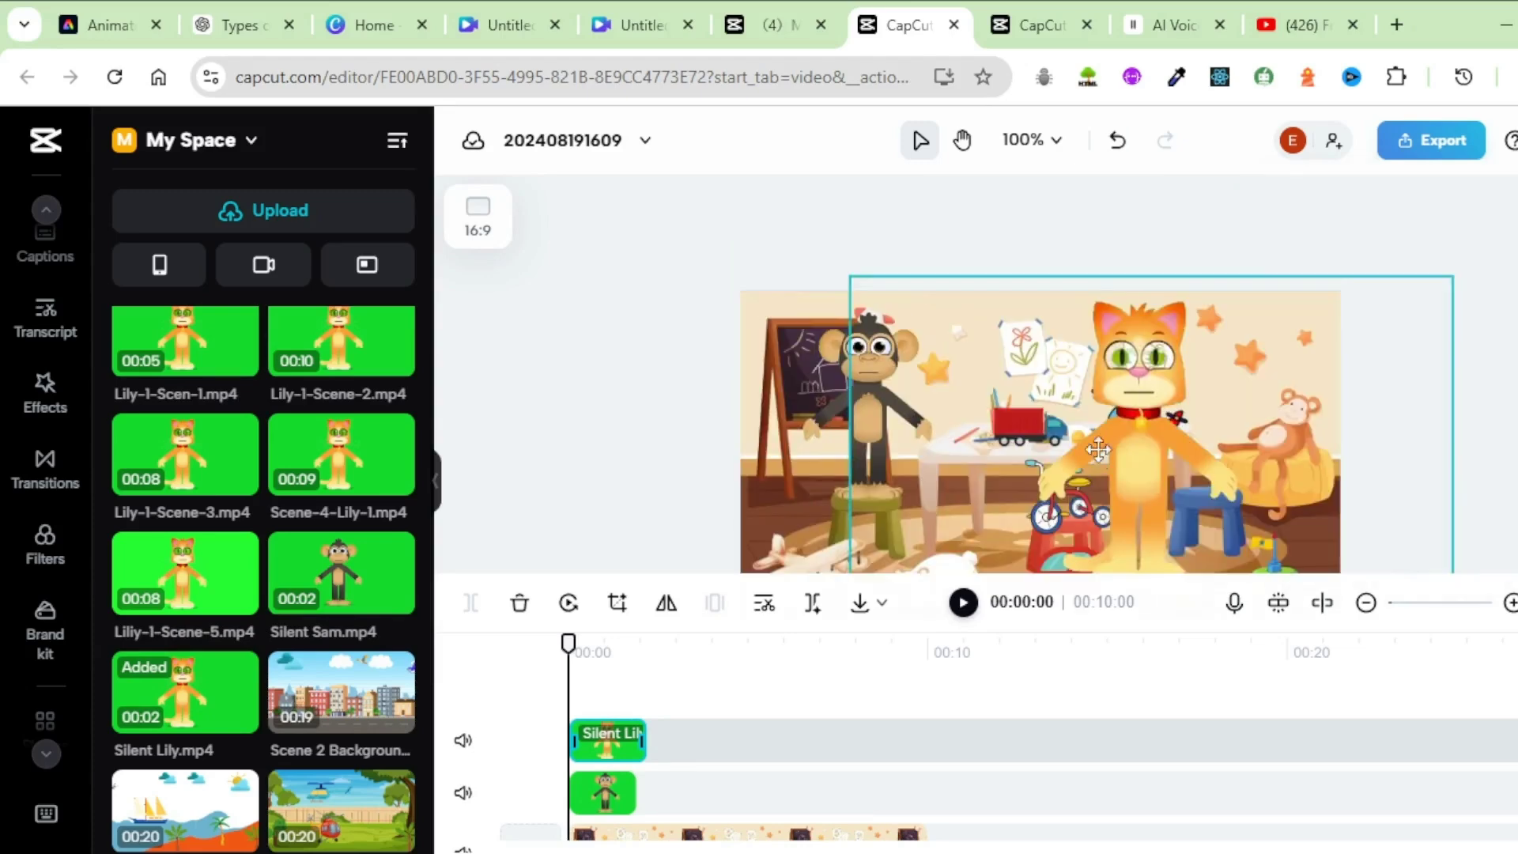
left_click_drag(846, 277, 997, 443)
left_click_drag(1222, 495, 1201, 400)
left_click_drag(1428, 304, 1389, 305)
left_click(1072, 716)
scroll(1072, 715, "down", 2)
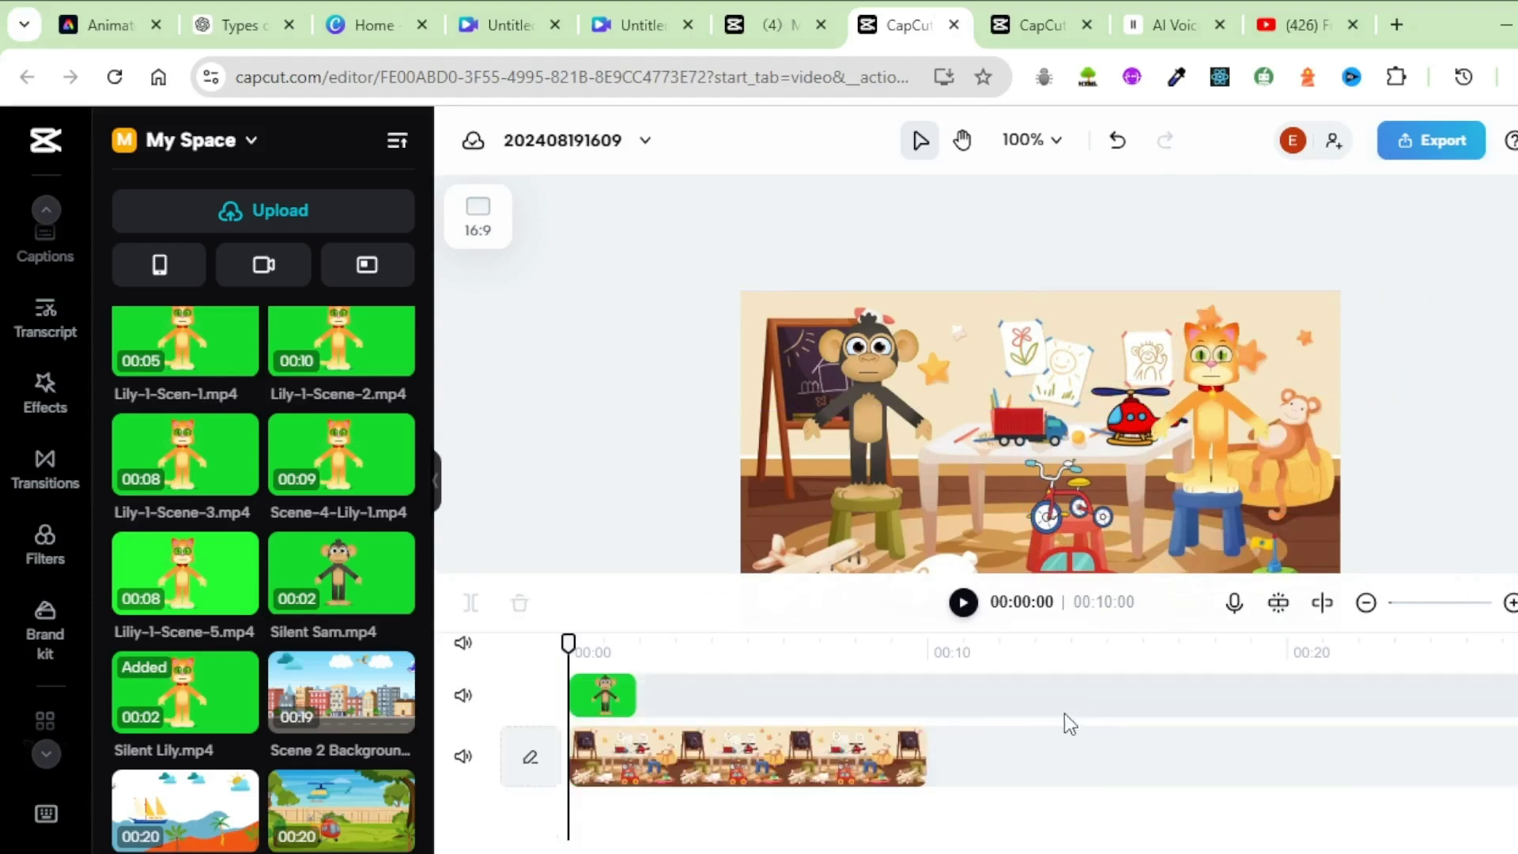
scroll(1067, 721, "up", 2)
left_click(962, 603)
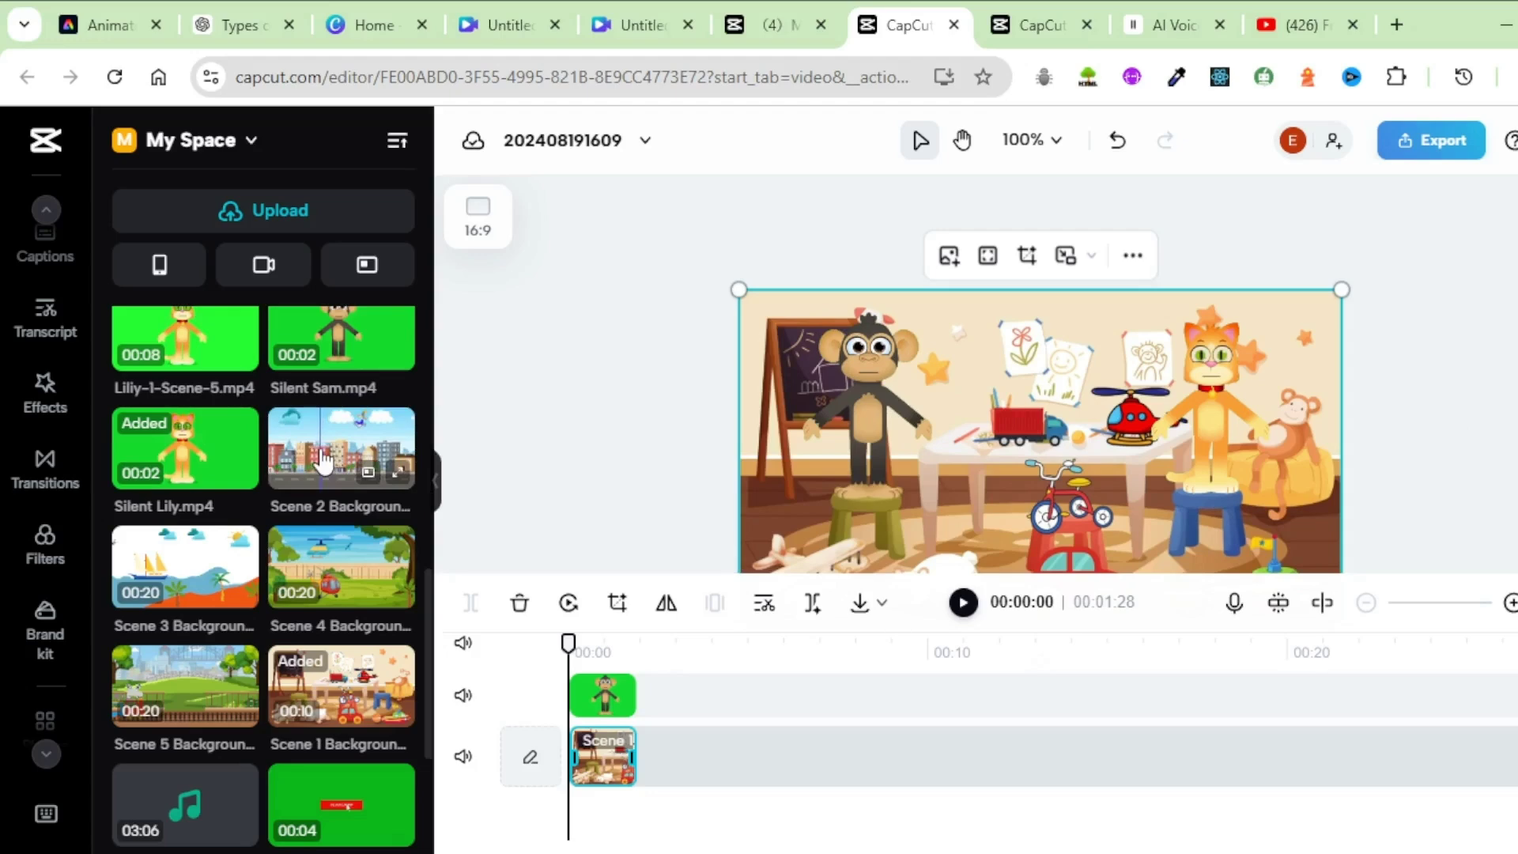
Step: Place the Scene 2 background after scene 1 and key out the green from the Lily-1-Scen-1.mp4 clip above it
left_click_drag(323, 458, 637, 781)
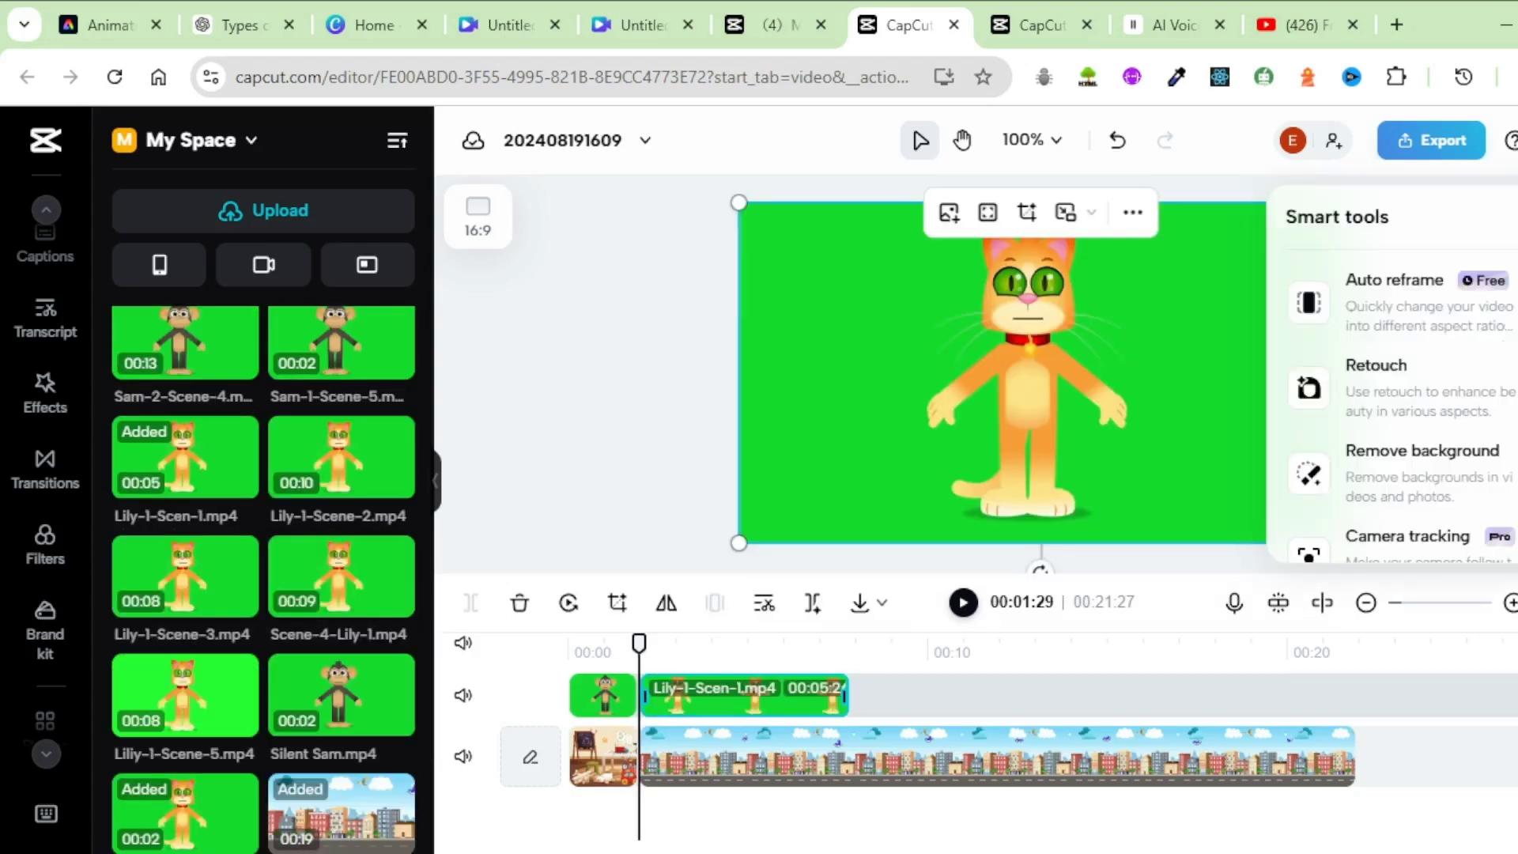
left_click(1391, 476)
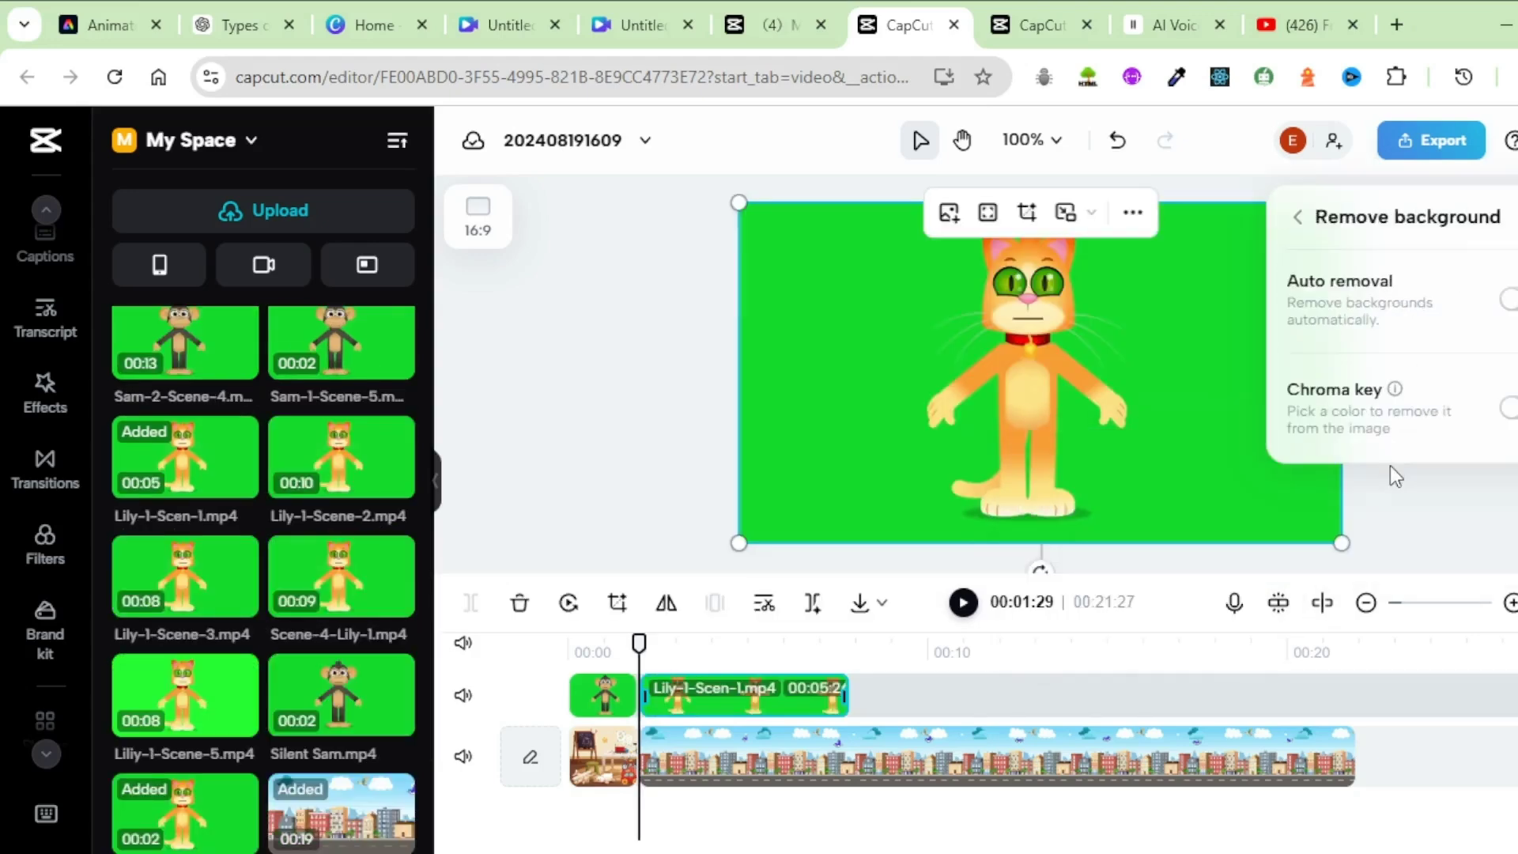
left_click(1508, 408)
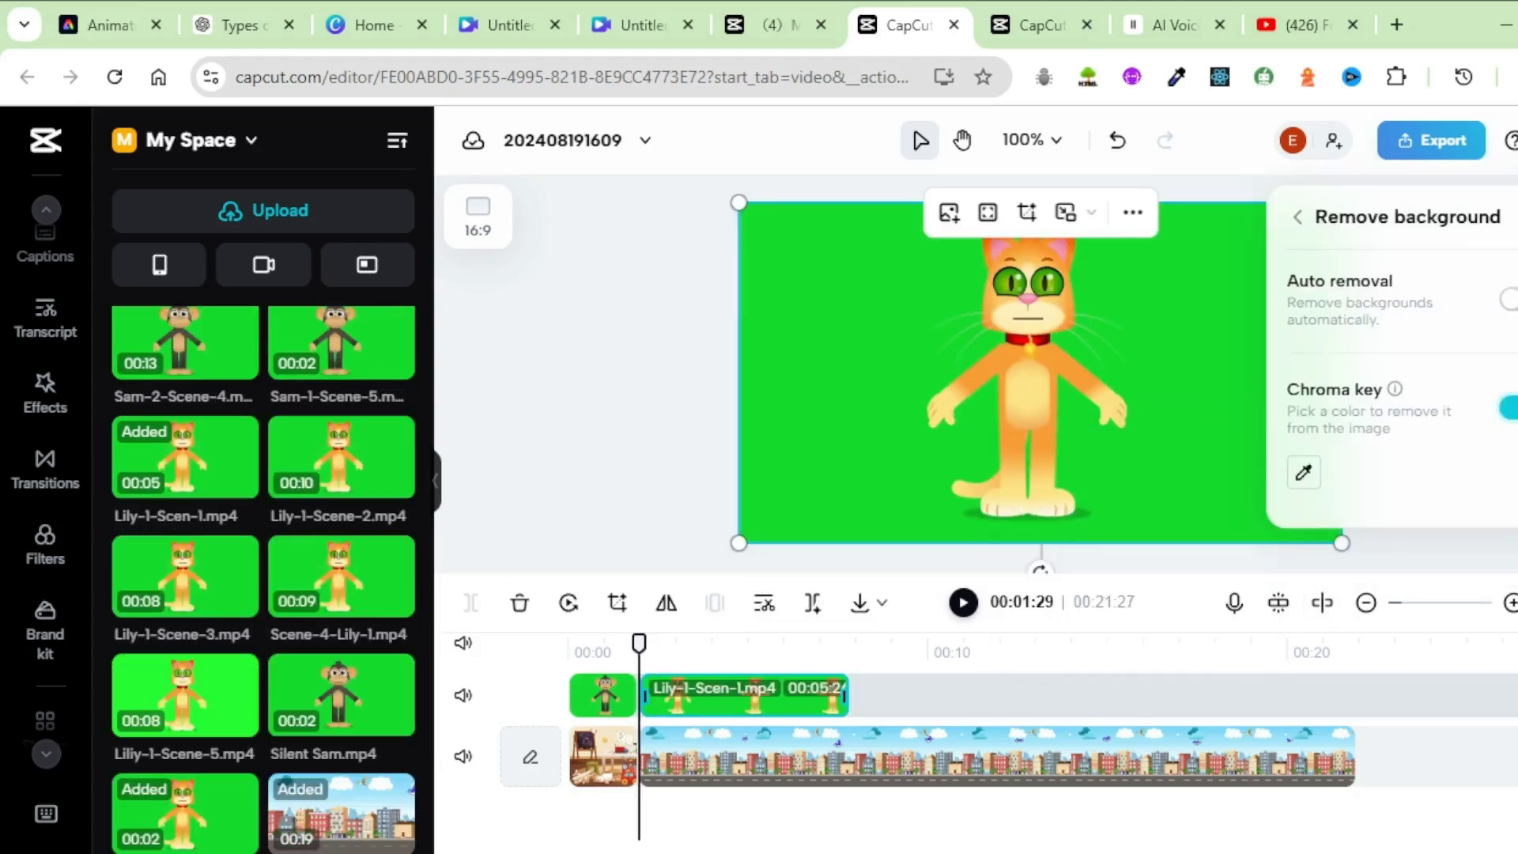
left_click(1304, 476)
left_click(1103, 326)
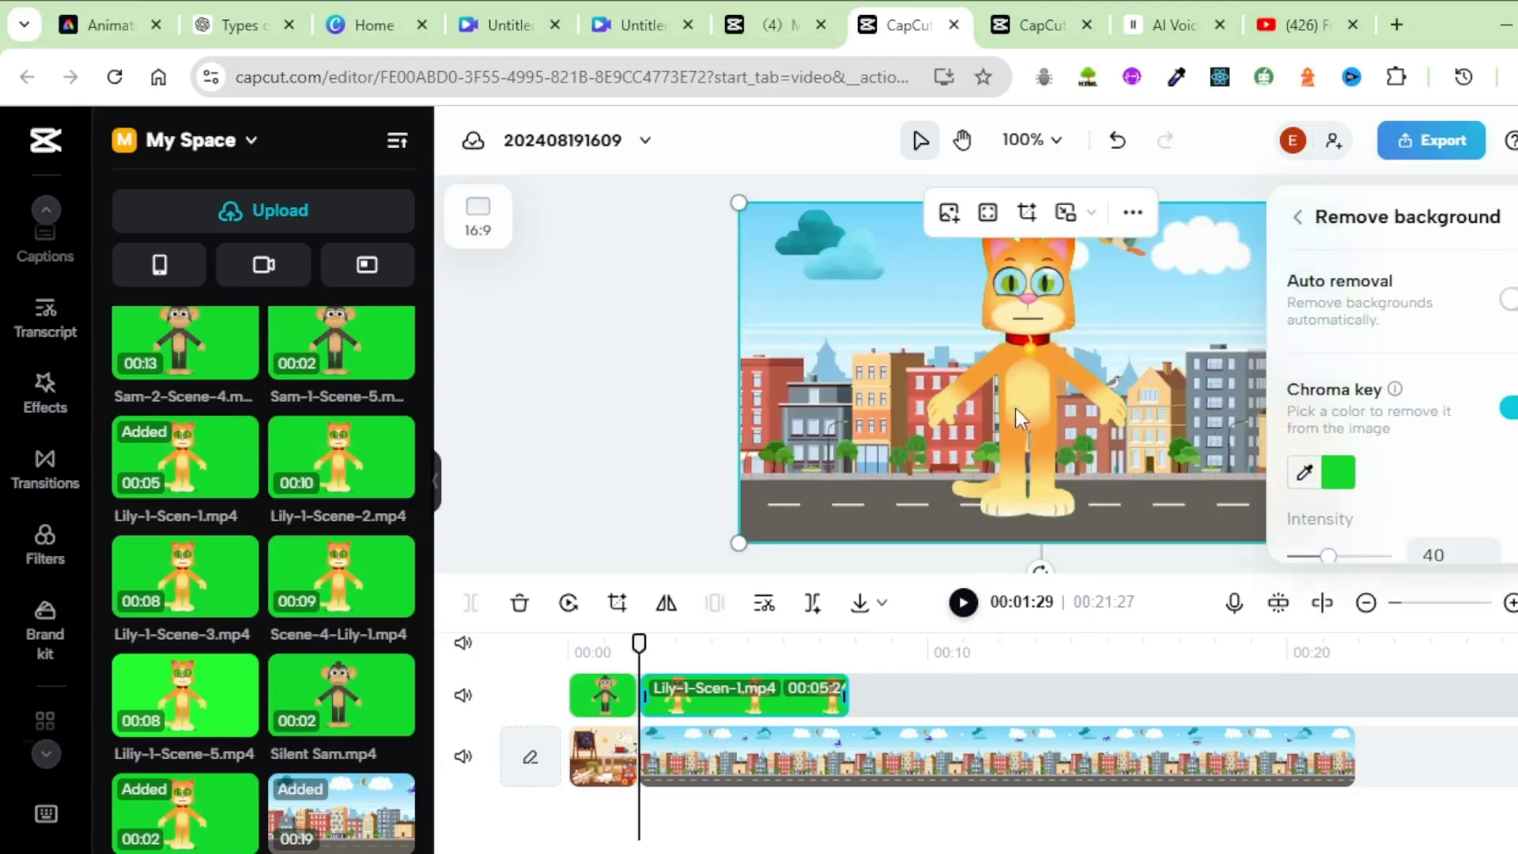
Step: Shrink and reposition the character over the city street, and play back the scene
left_click_drag(738, 202, 838, 372)
left_click_drag(891, 453, 1273, 448)
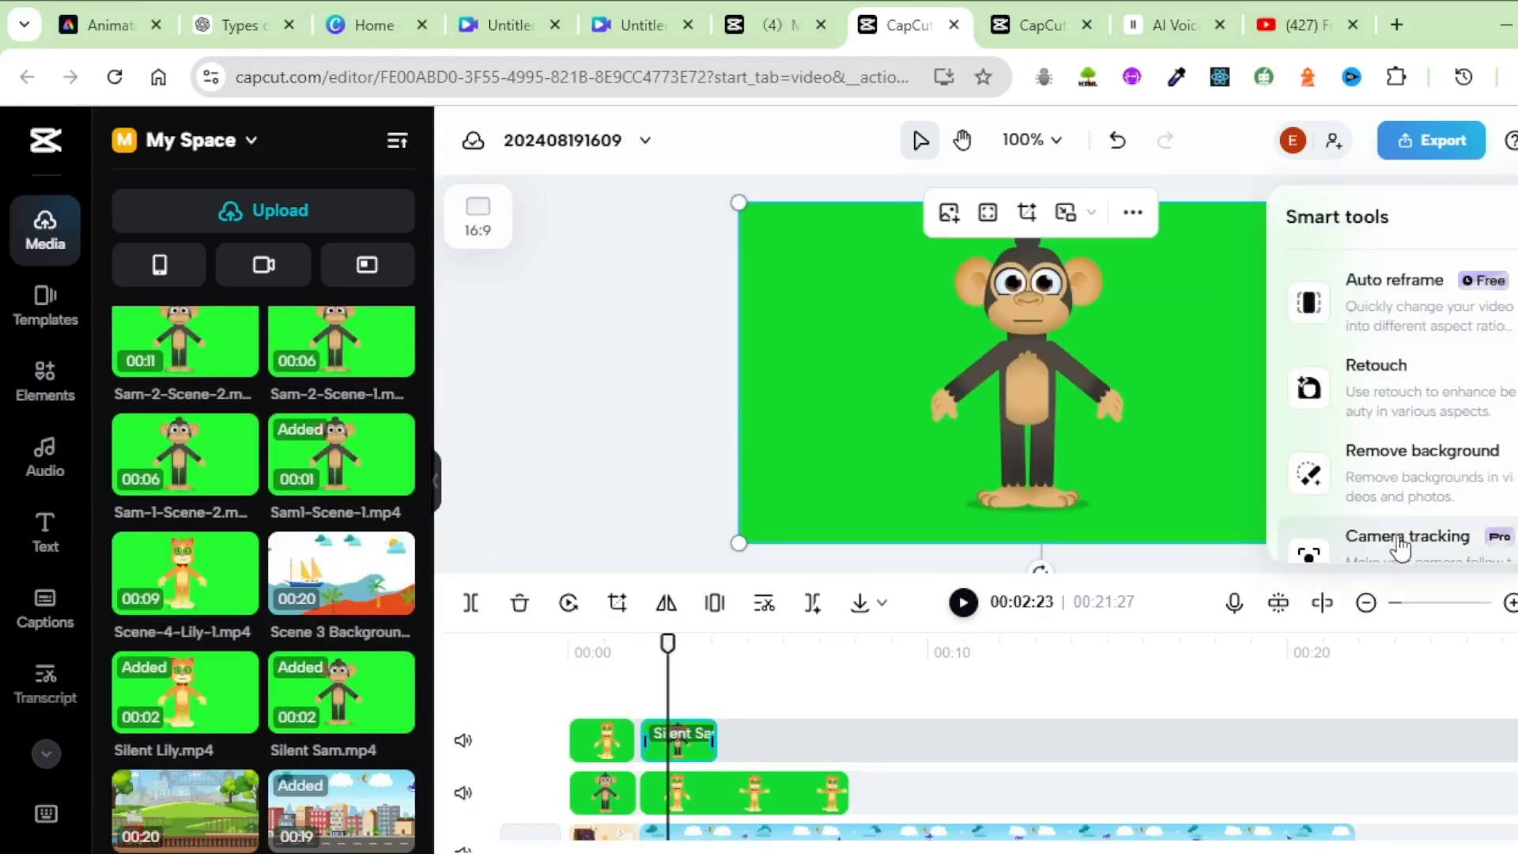
left_click(963, 602)
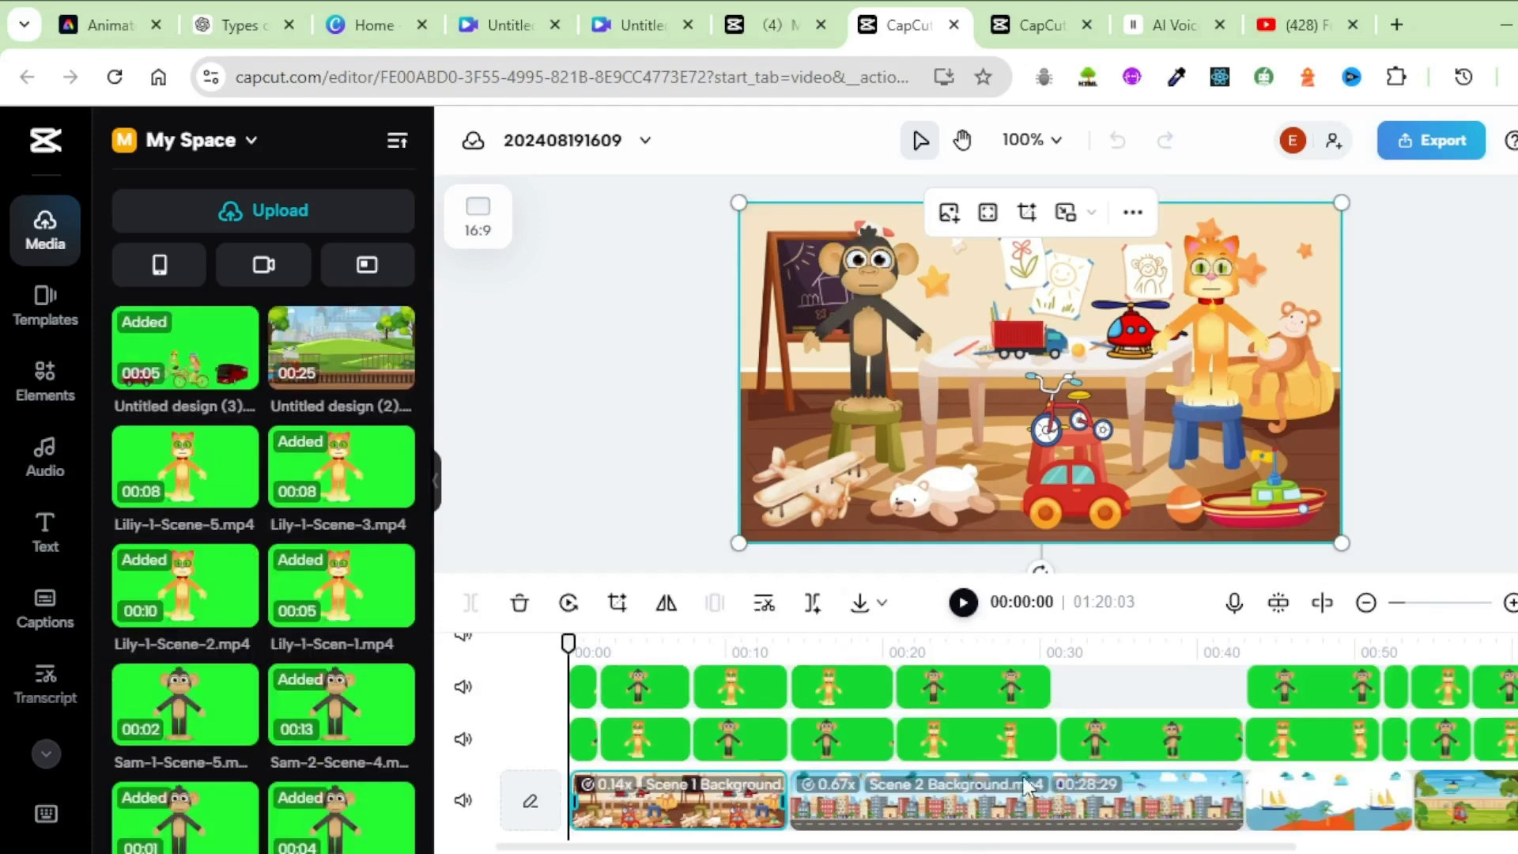
Step: Try the Fold Over transition on the background track and add a transition between the Scene 2 and Scene 3 backgrounds
left_click(789, 805)
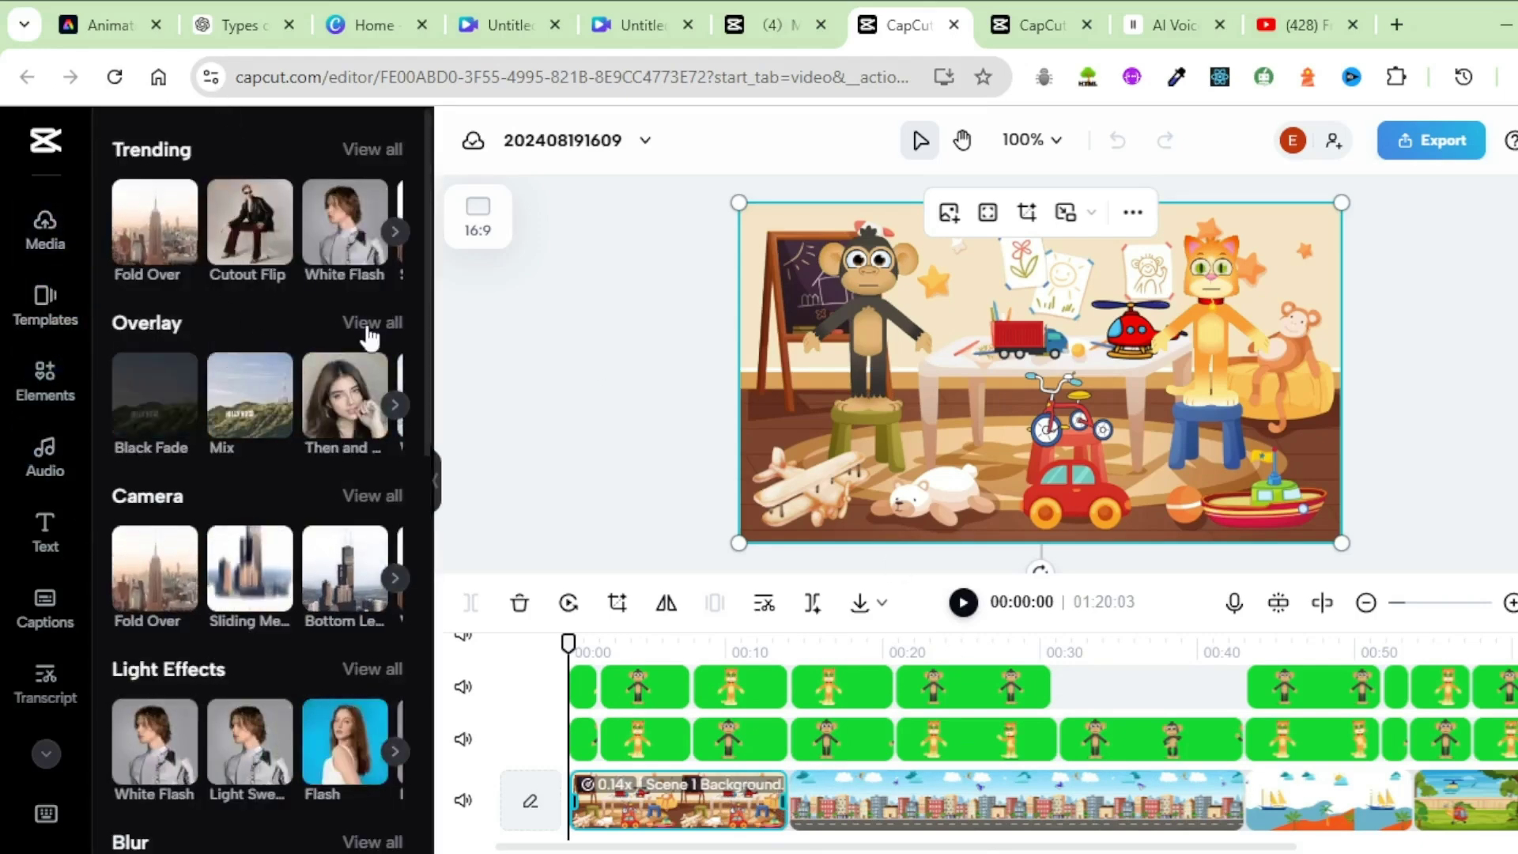
left_click(162, 237)
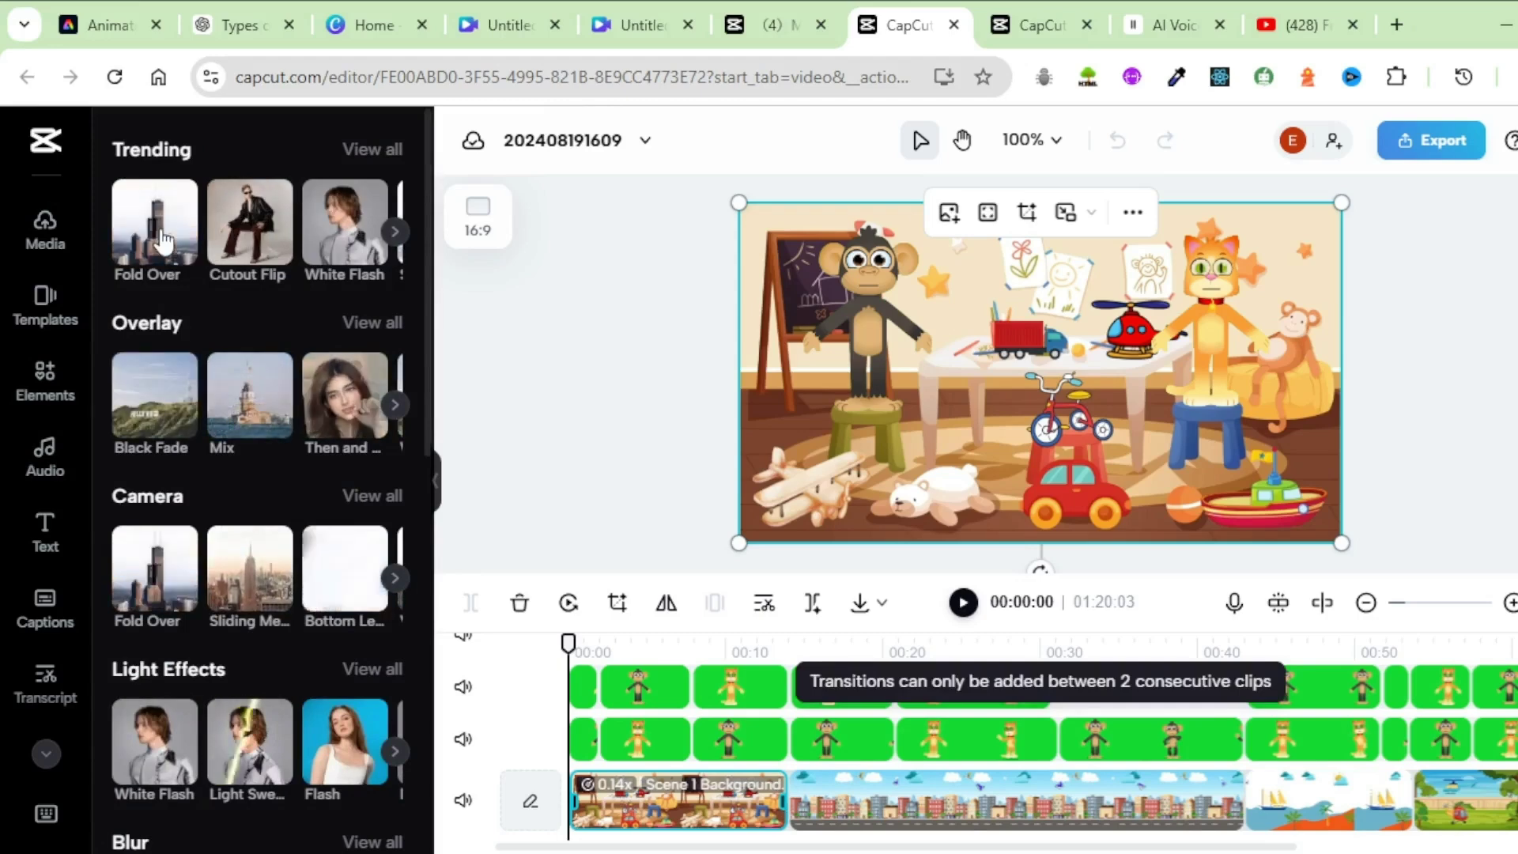
mouse_move(1245, 807)
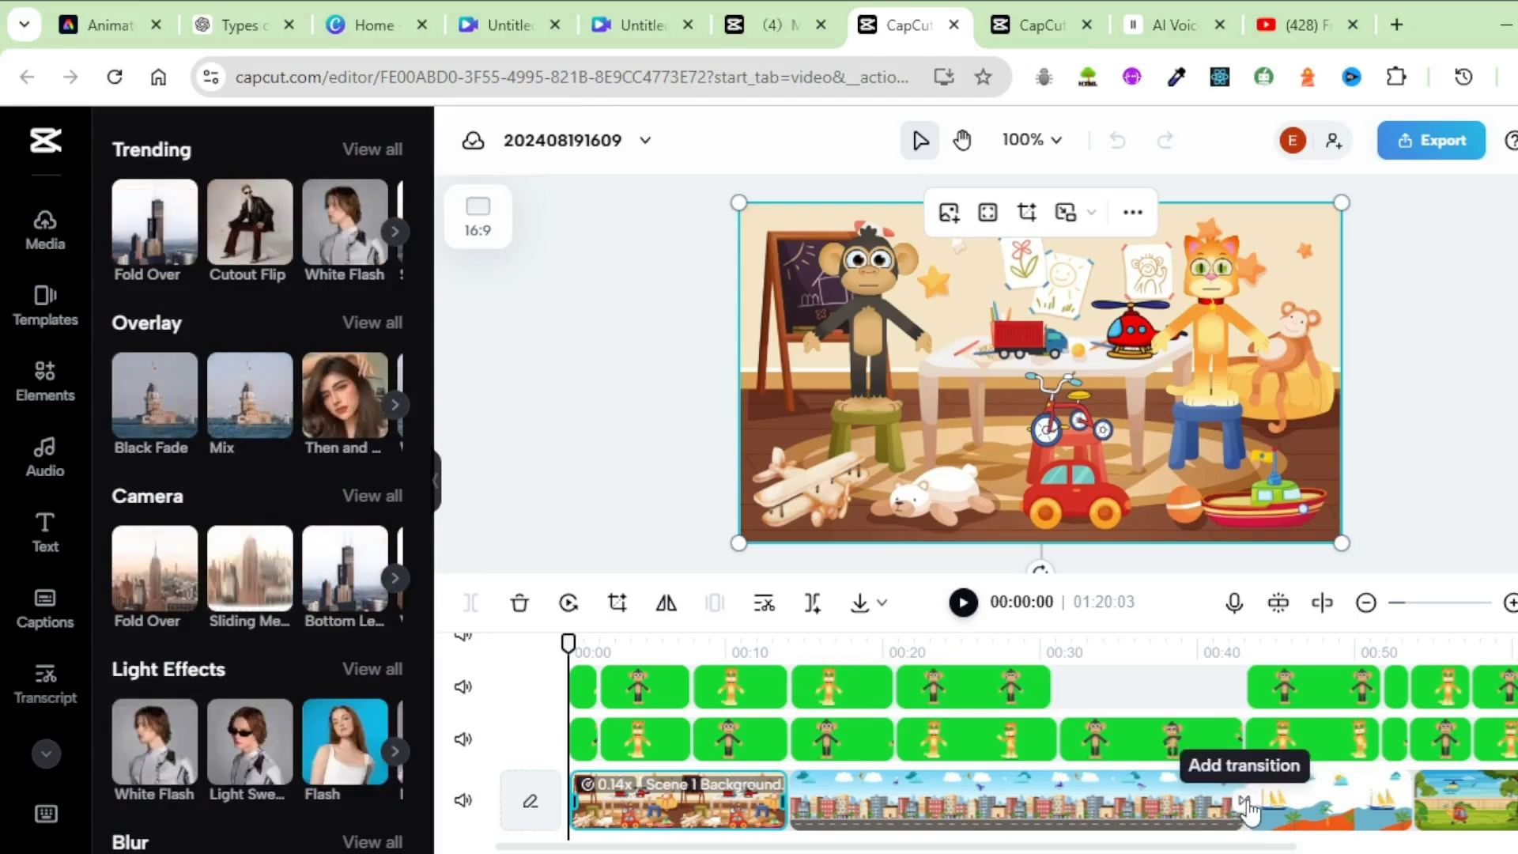
left_click(1246, 807)
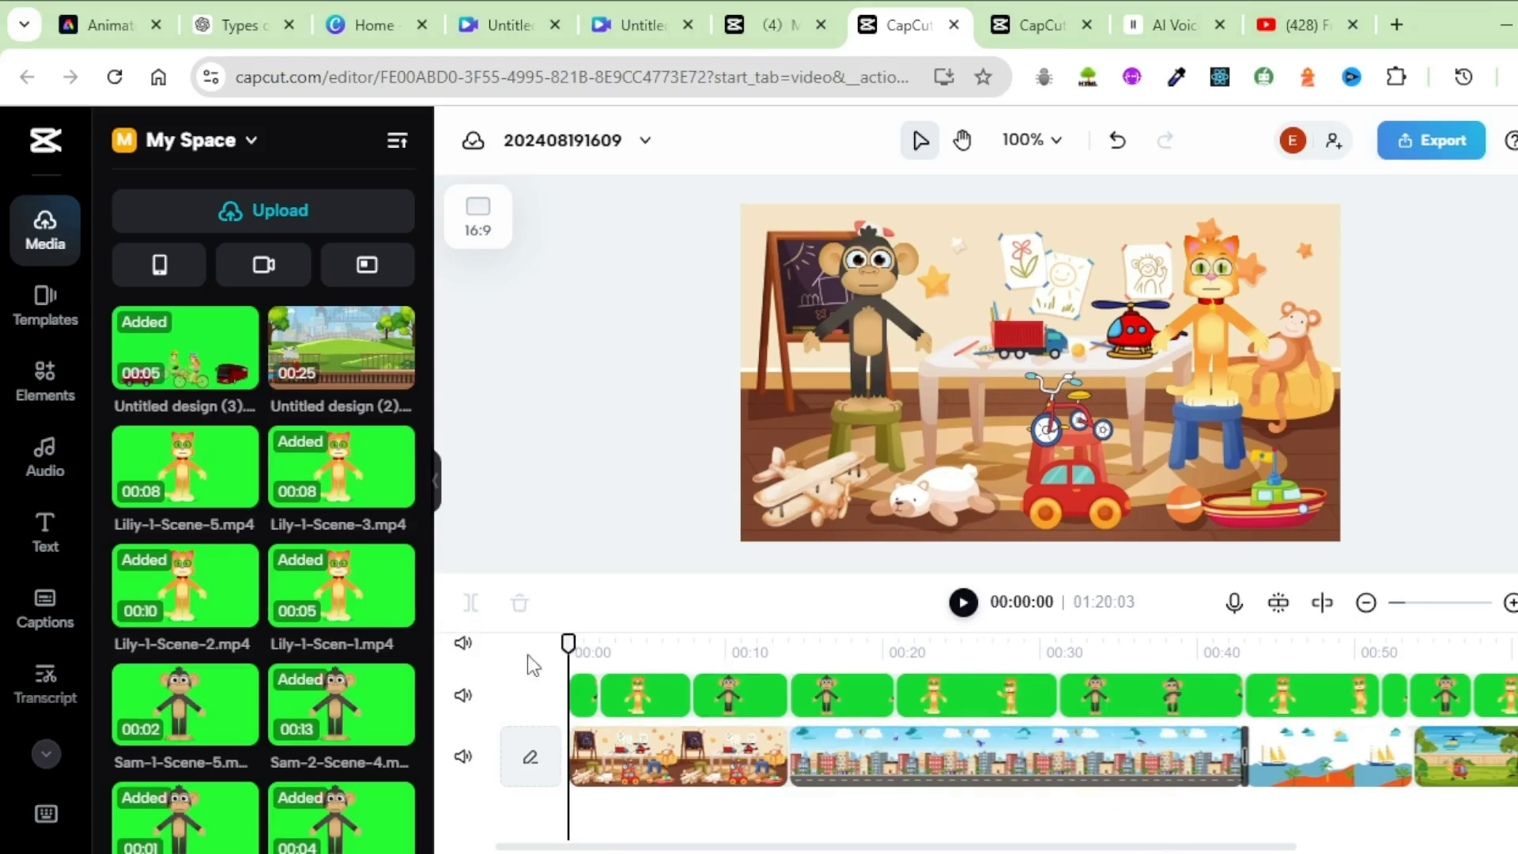
Step: Add the Icelandic Arpeggios - DivKid.mp3 music beneath the background clips and lower its volume
scroll(375, 659, "down", 5)
scroll(381, 712, "down", 5)
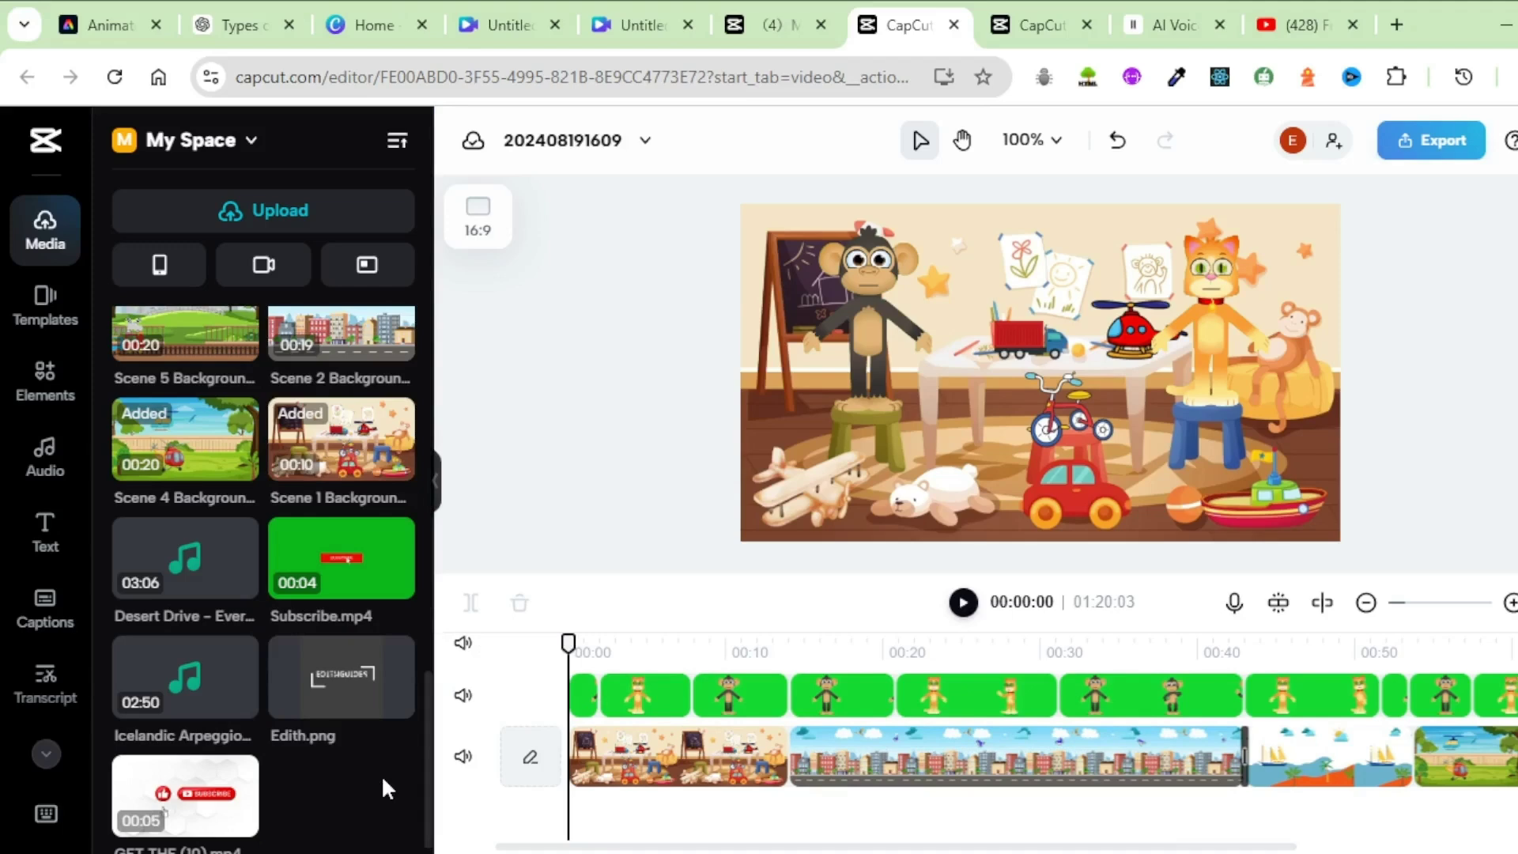
left_click_drag(185, 677, 1192, 814)
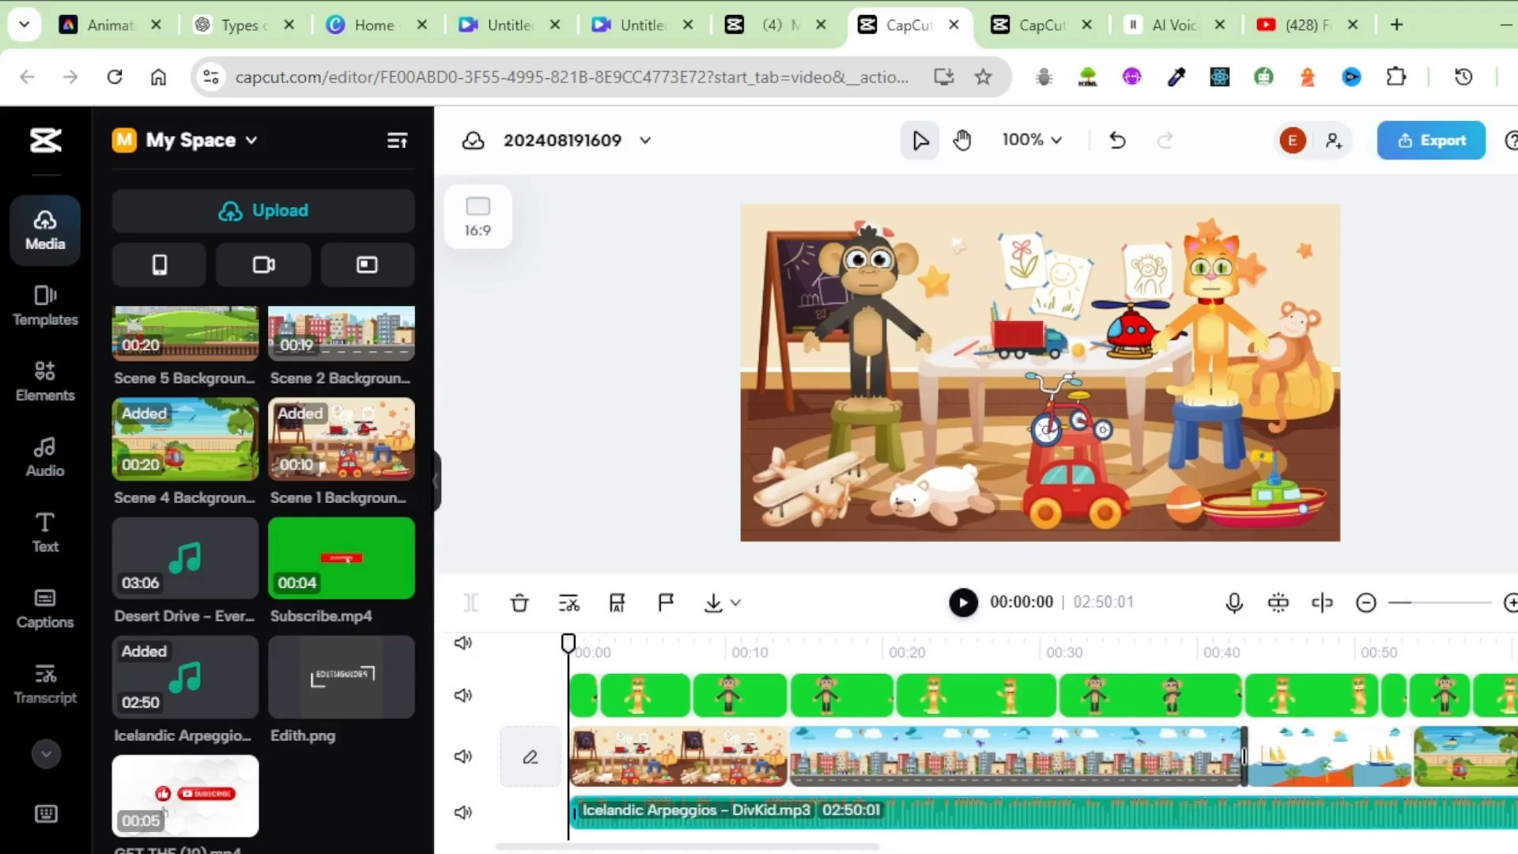
left_click_drag(1361, 329, 1328, 330)
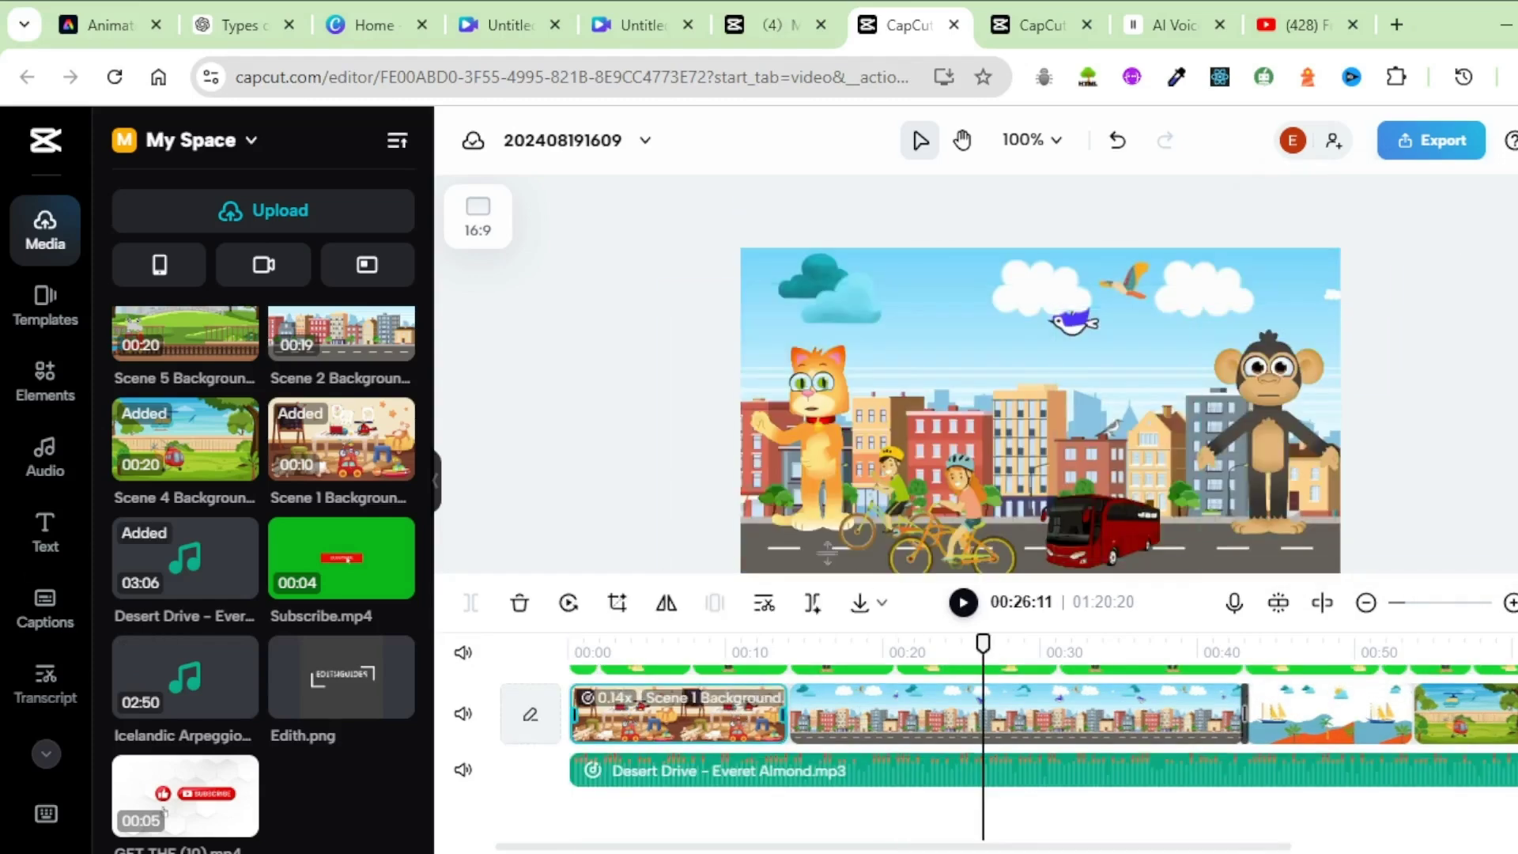
Step: Generate auto captions for the video with English (US) as the spoken language
left_click(48, 610)
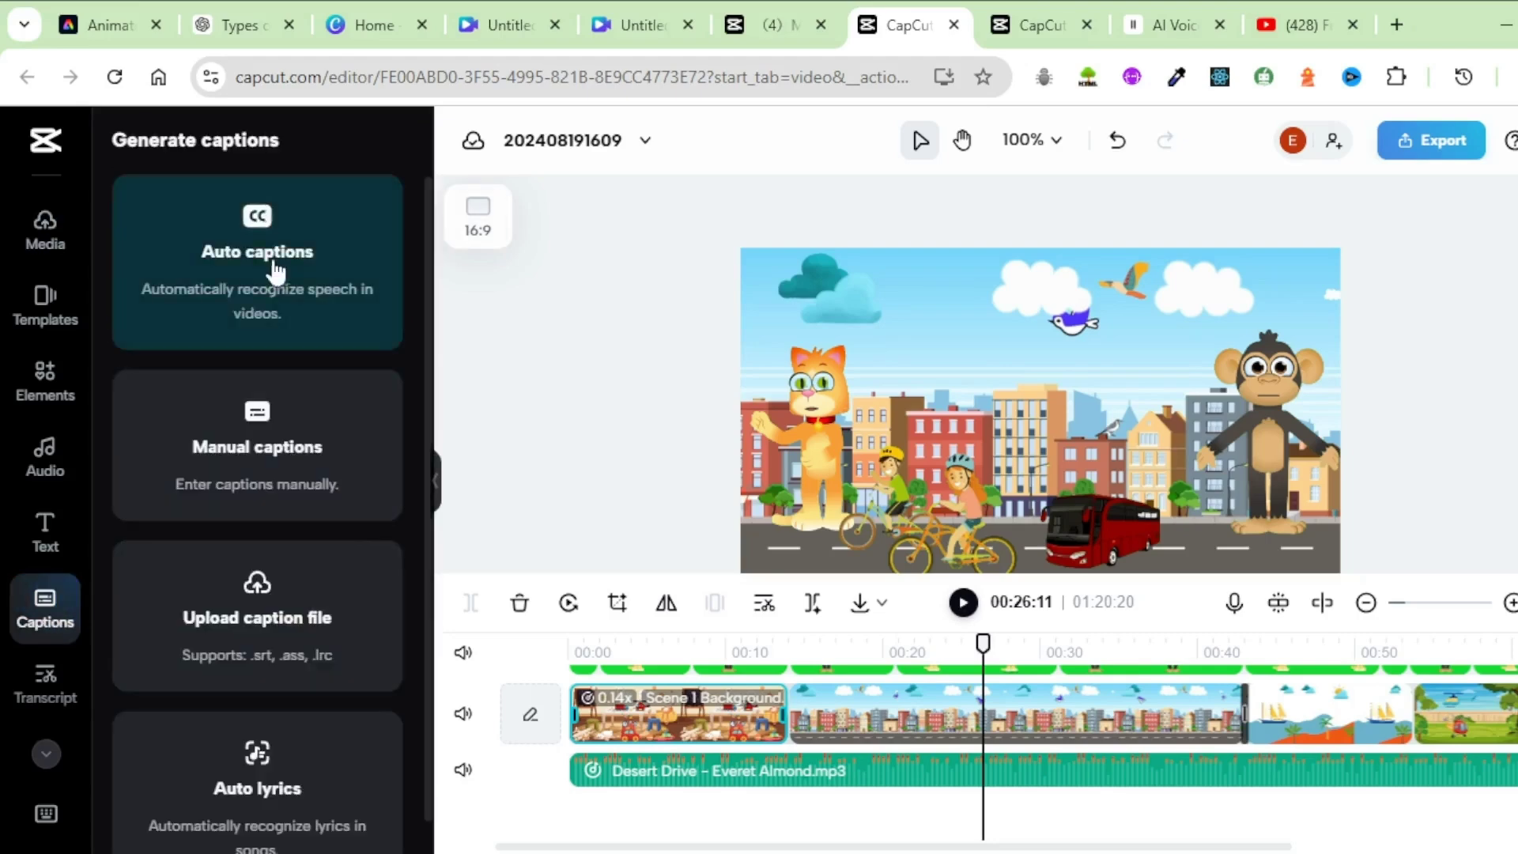
left_click(272, 271)
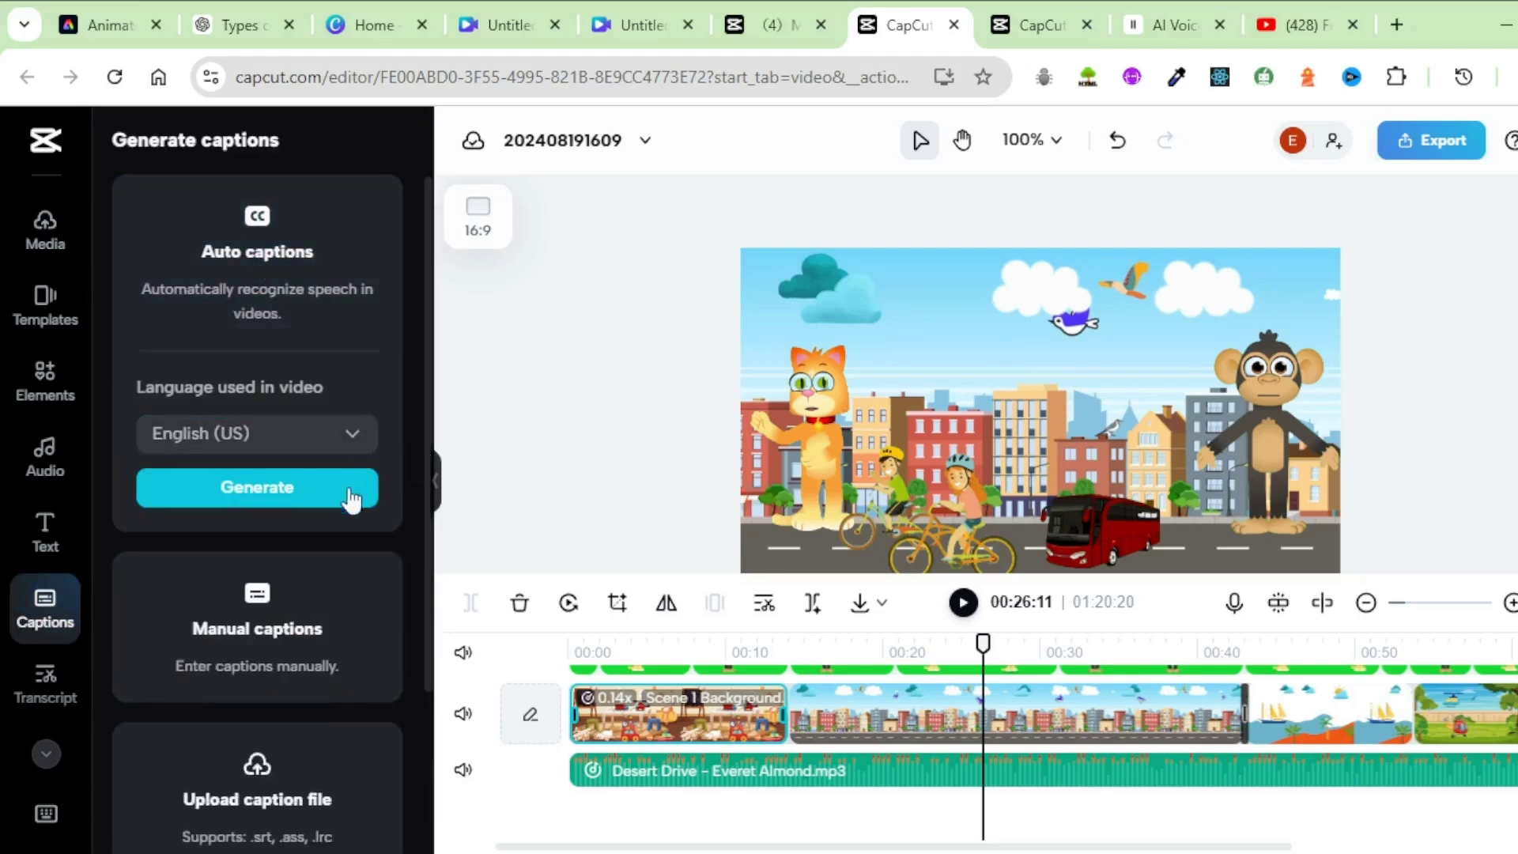
left_click(289, 488)
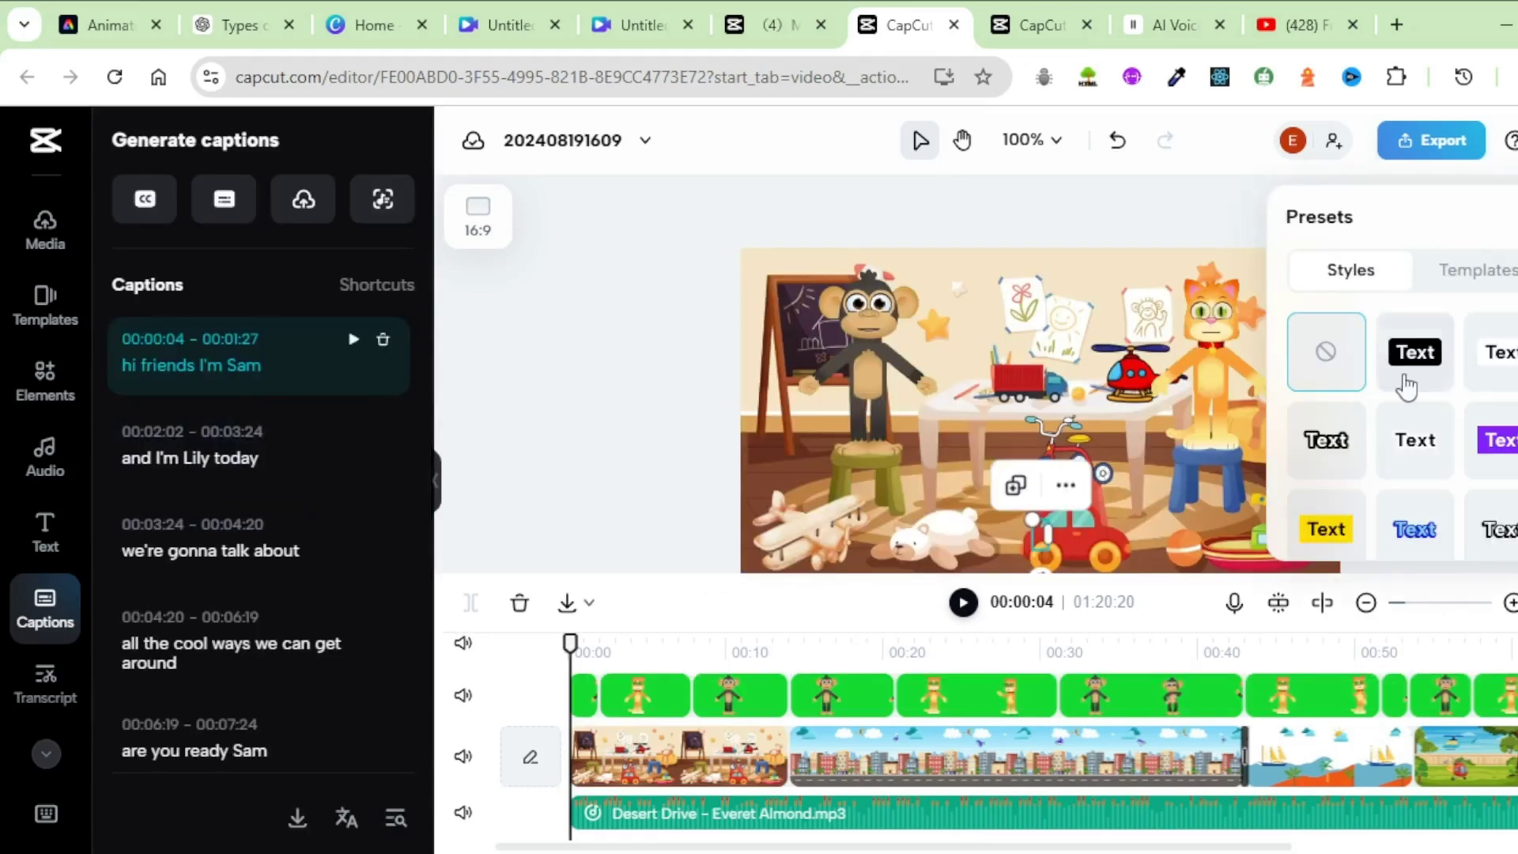
Step: Apply the yellow caption style preset with a black outline to the generated captions
scroll(1415, 379, "down", 3)
scroll(1445, 462, "up", 3)
scroll(1415, 514, "down", 3)
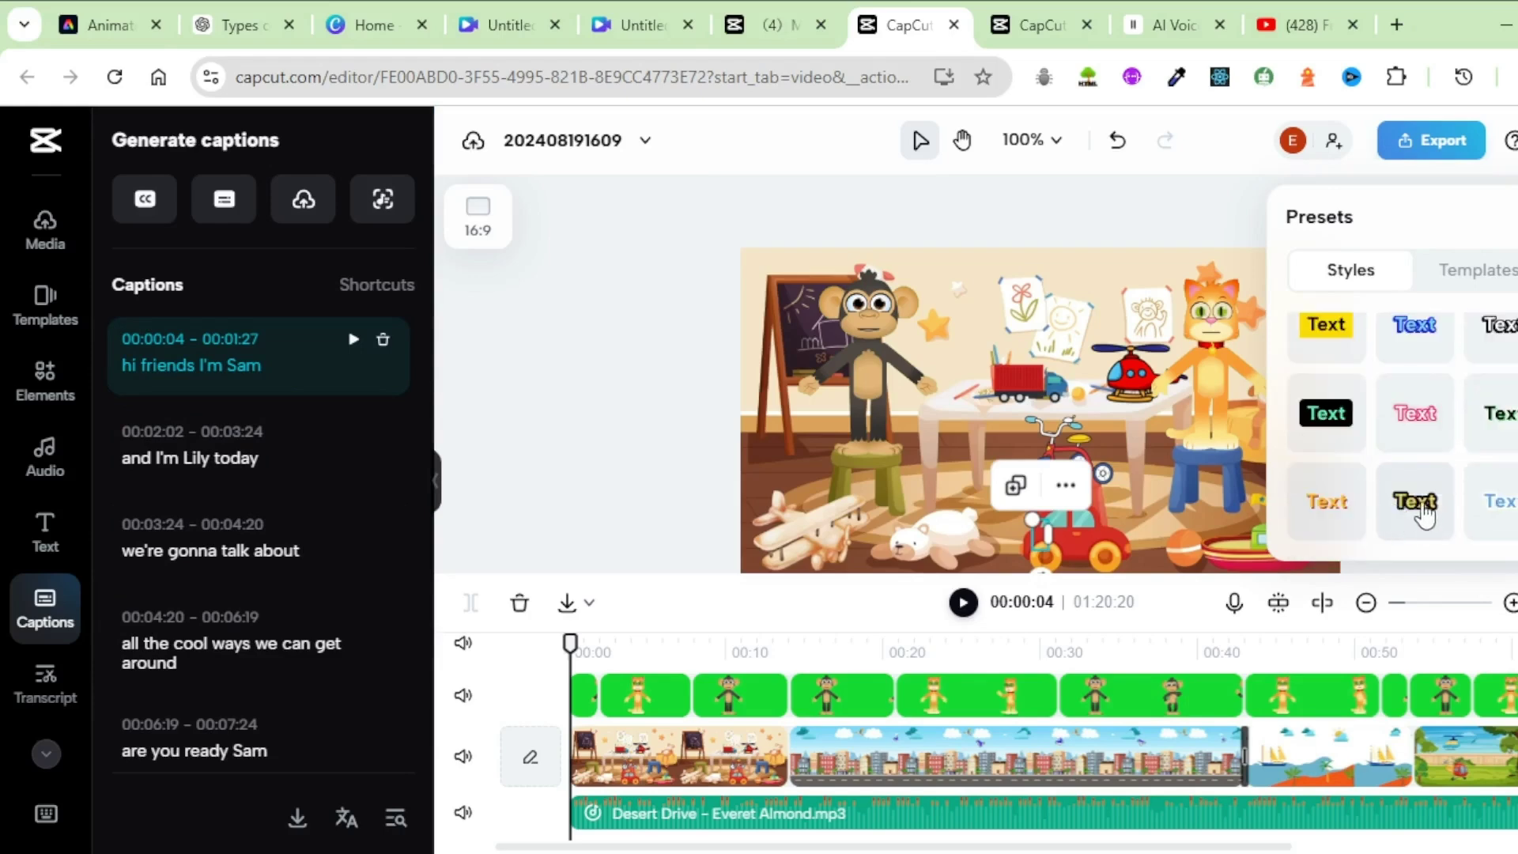
left_click(1423, 510)
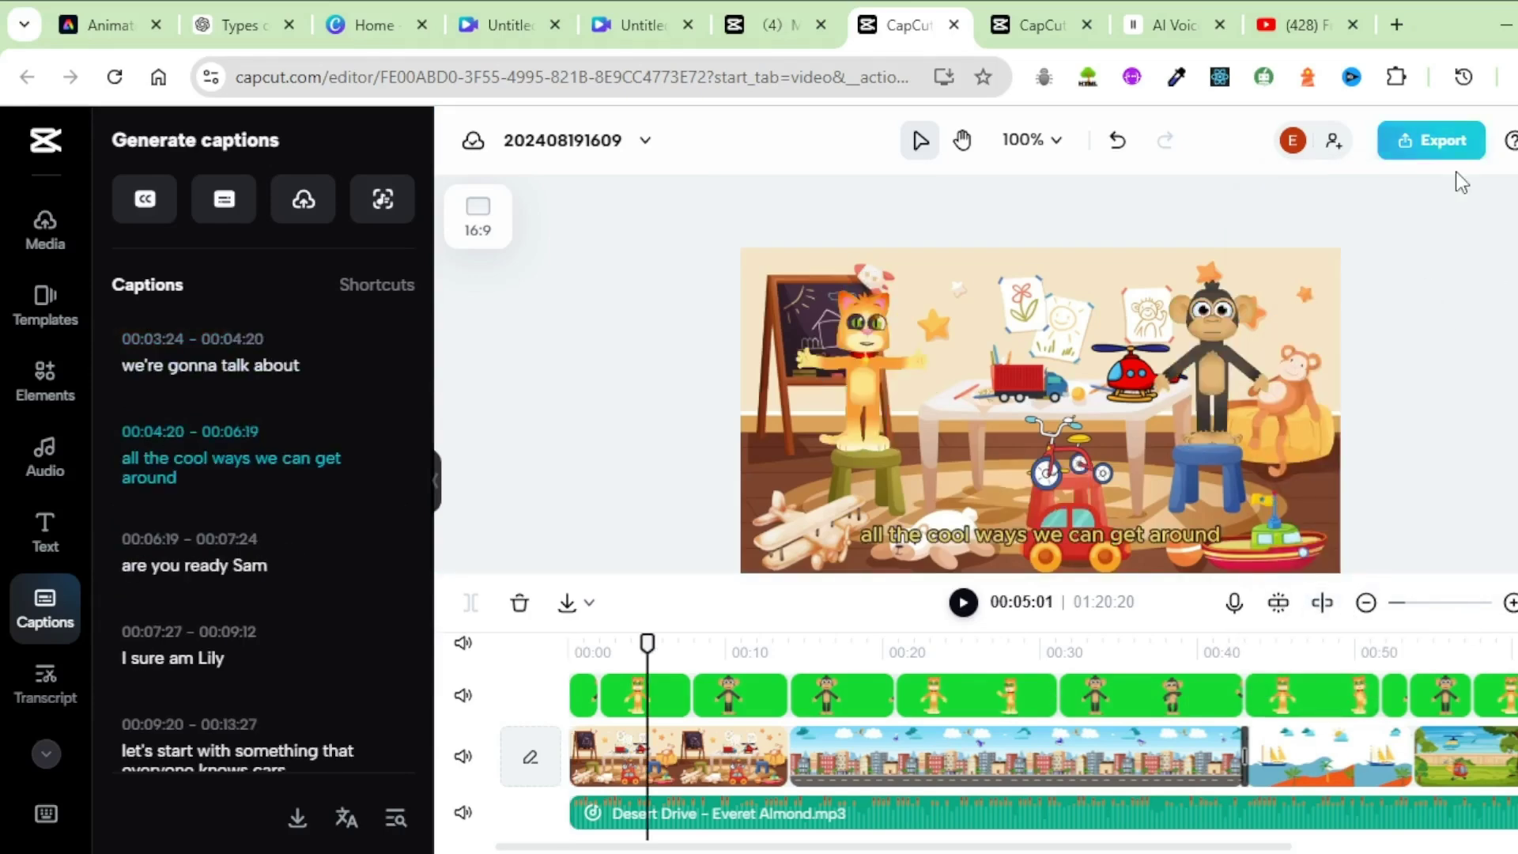
Step: Export the video as "Animation-Types of transport" in 1080p, recommended quality, 30fps, MP4 format
left_click(1446, 143)
left_click(1385, 799)
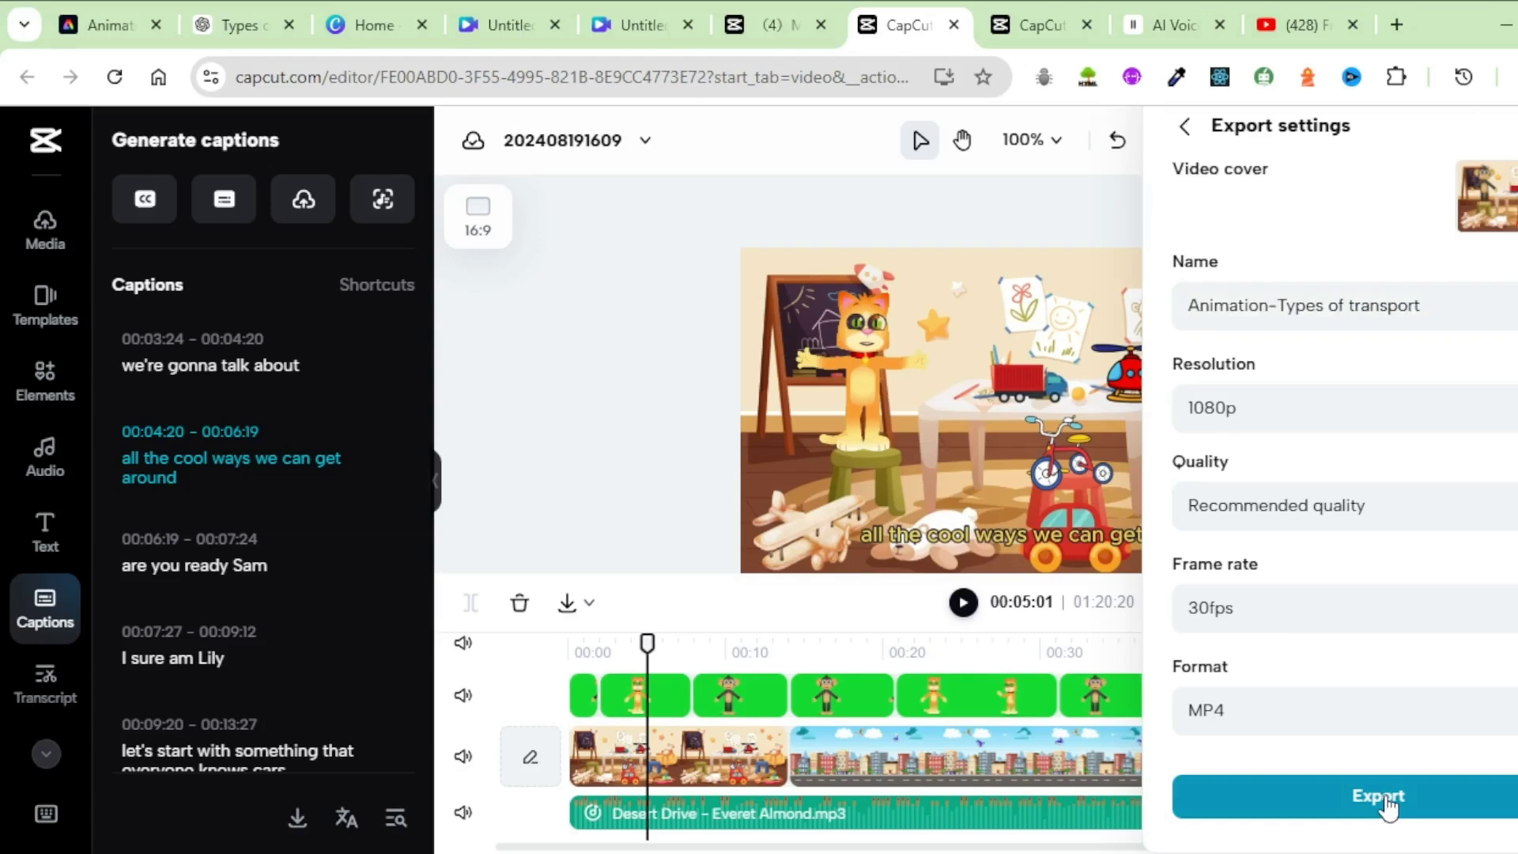